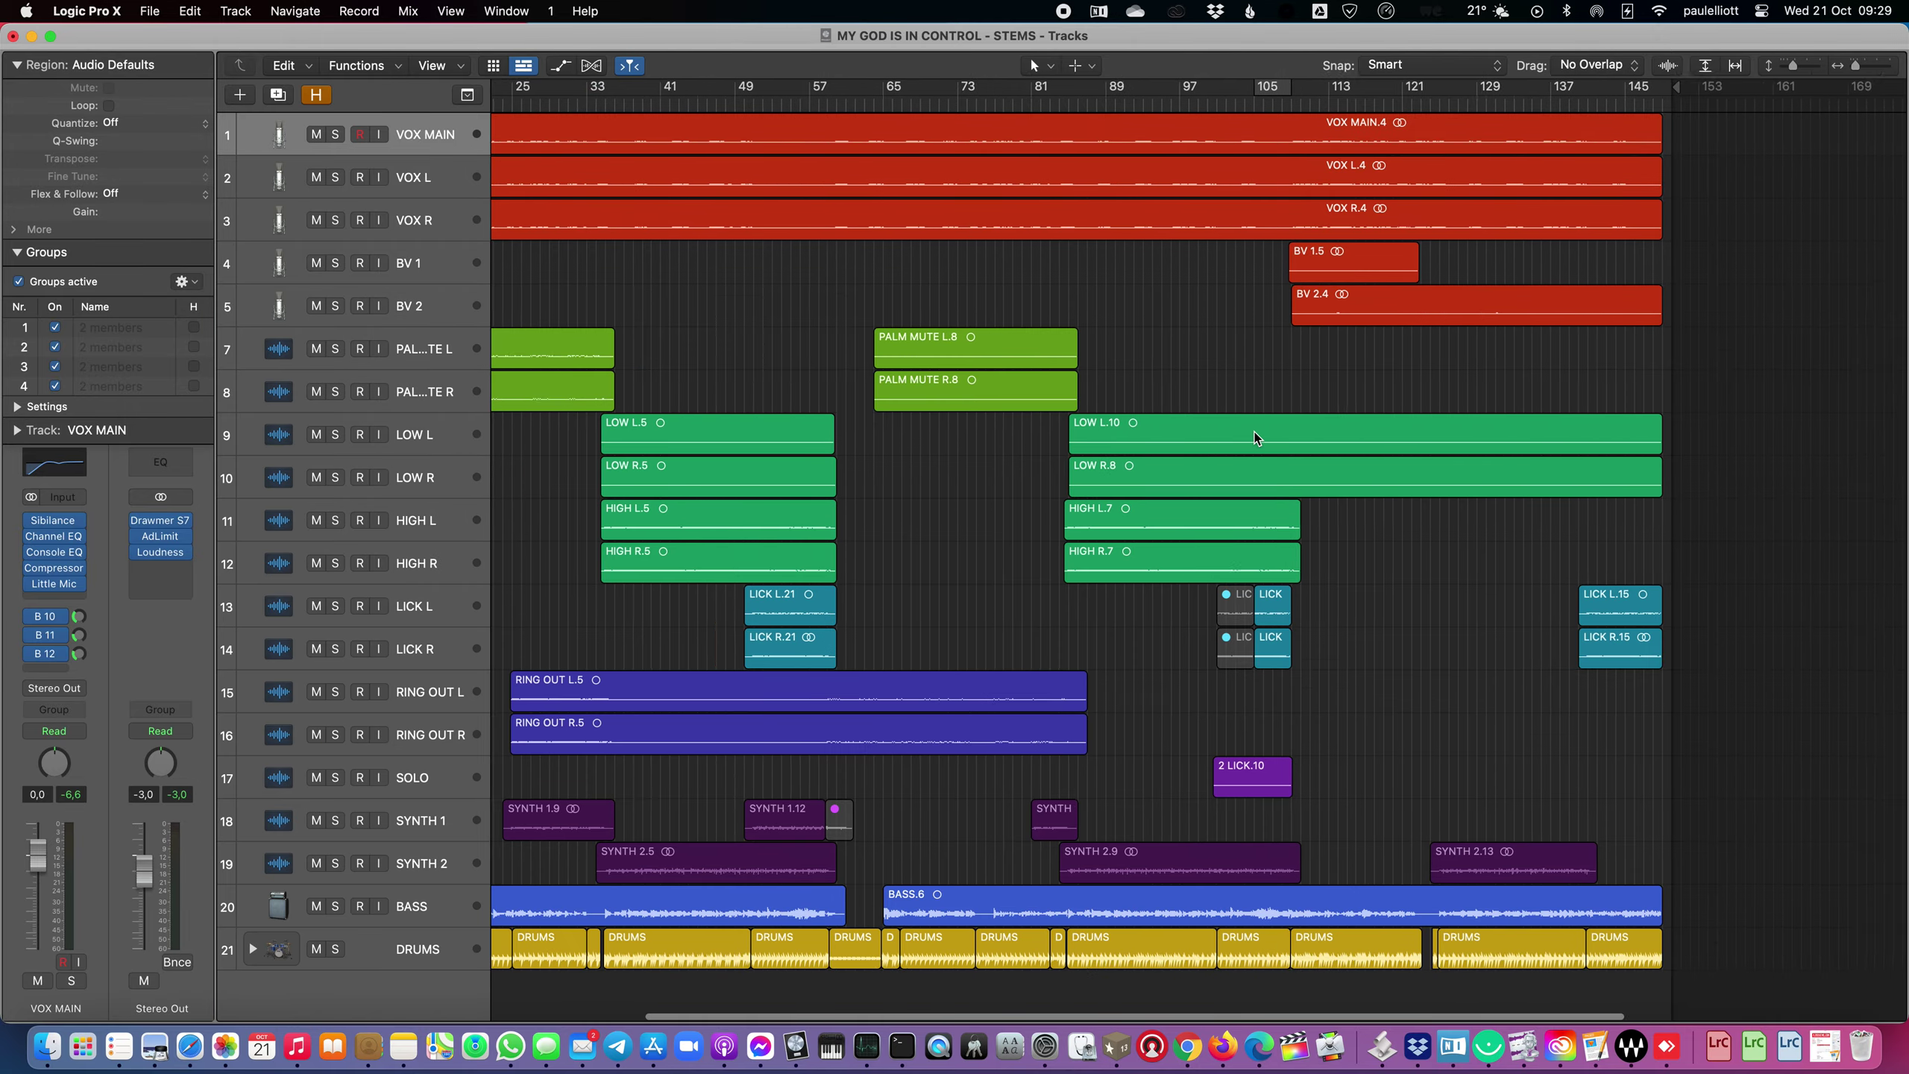
Select all regions on every track of the arrangement and save the project
{"action": "scroll", "coordinate": [1255, 432], "scroll_direction": "right", "scroll_amount": 5}
{"action": "scroll", "coordinate": [1254, 432], "scroll_direction": "down", "scroll_amount": 2}
{"action": "scroll", "coordinate": [1256, 433], "scroll_direction": "left", "scroll_amount": 5}
{"action": "scroll", "coordinate": [1256, 434], "scroll_direction": "up", "scroll_amount": 3}
{"action": "scroll", "coordinate": [1095, 400], "scroll_direction": "down", "scroll_amount": 1}
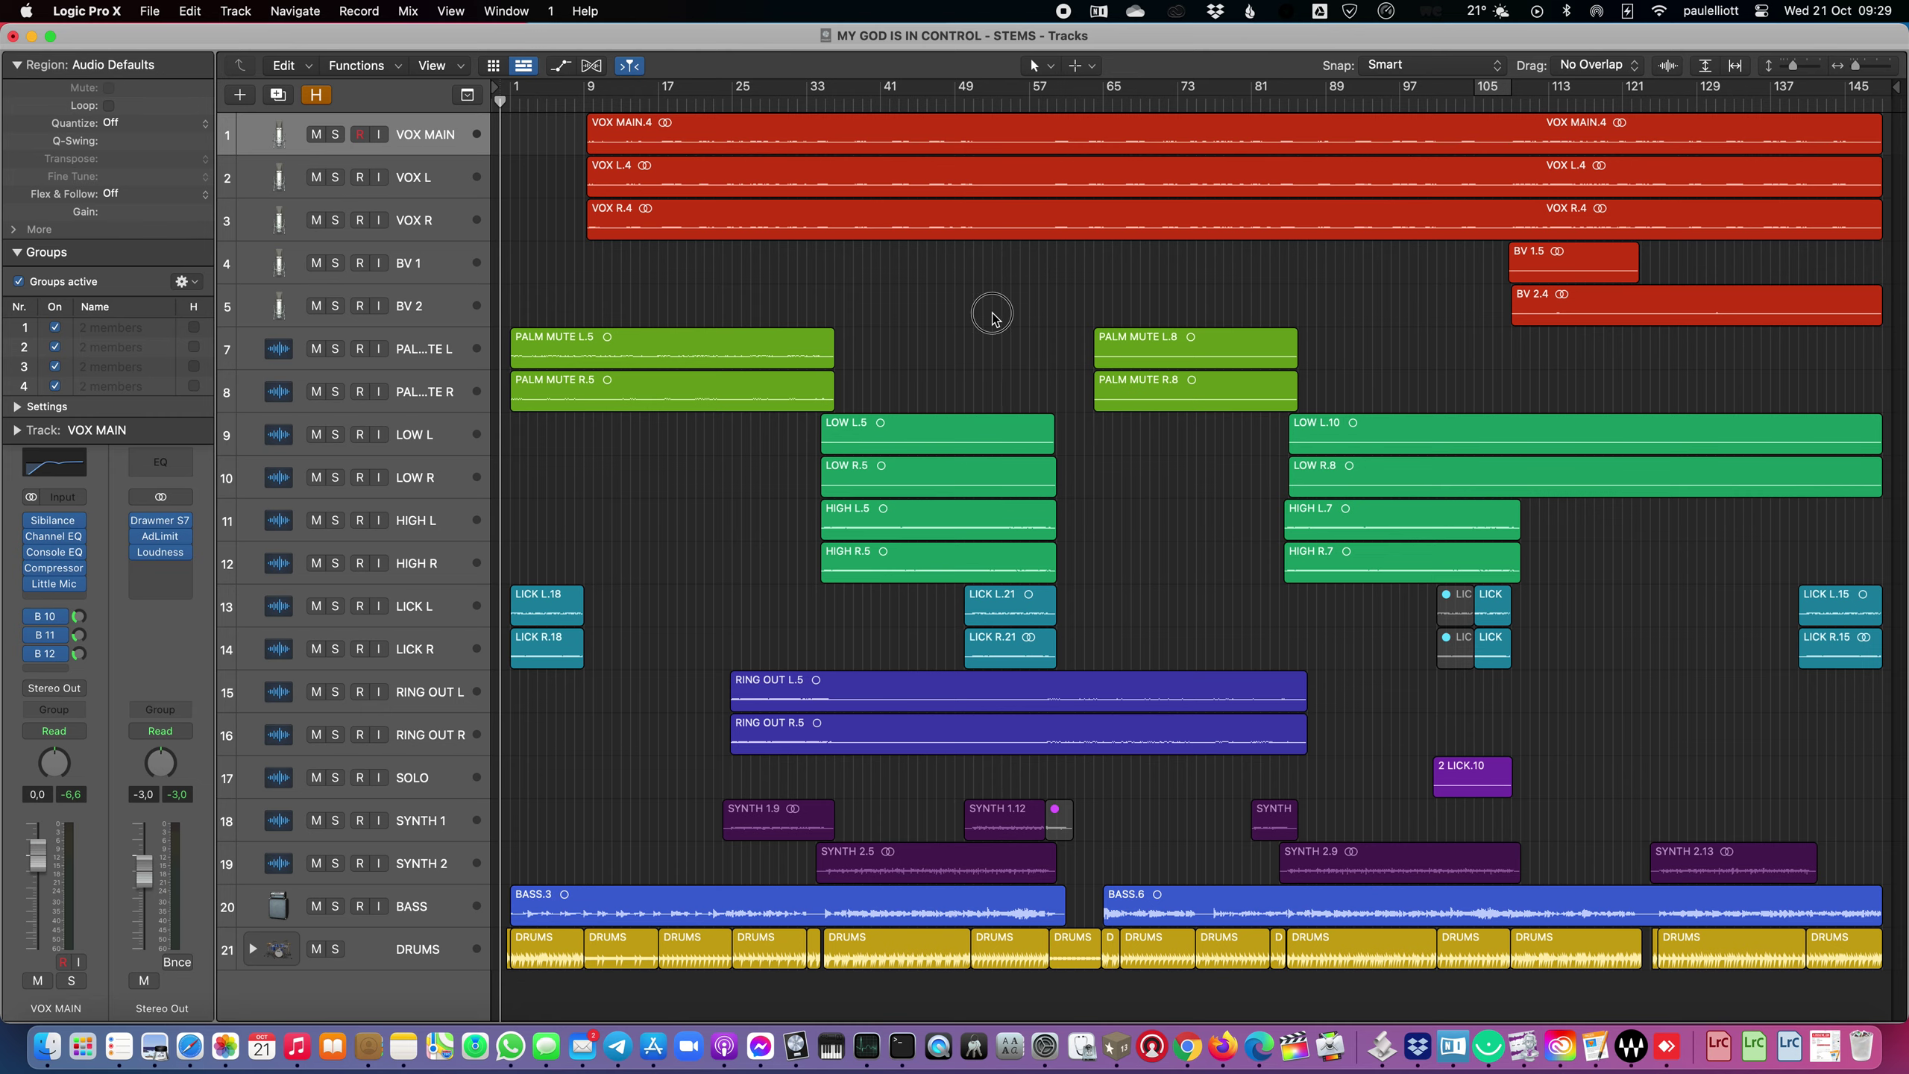
{"action": "key", "text": "super+a"}
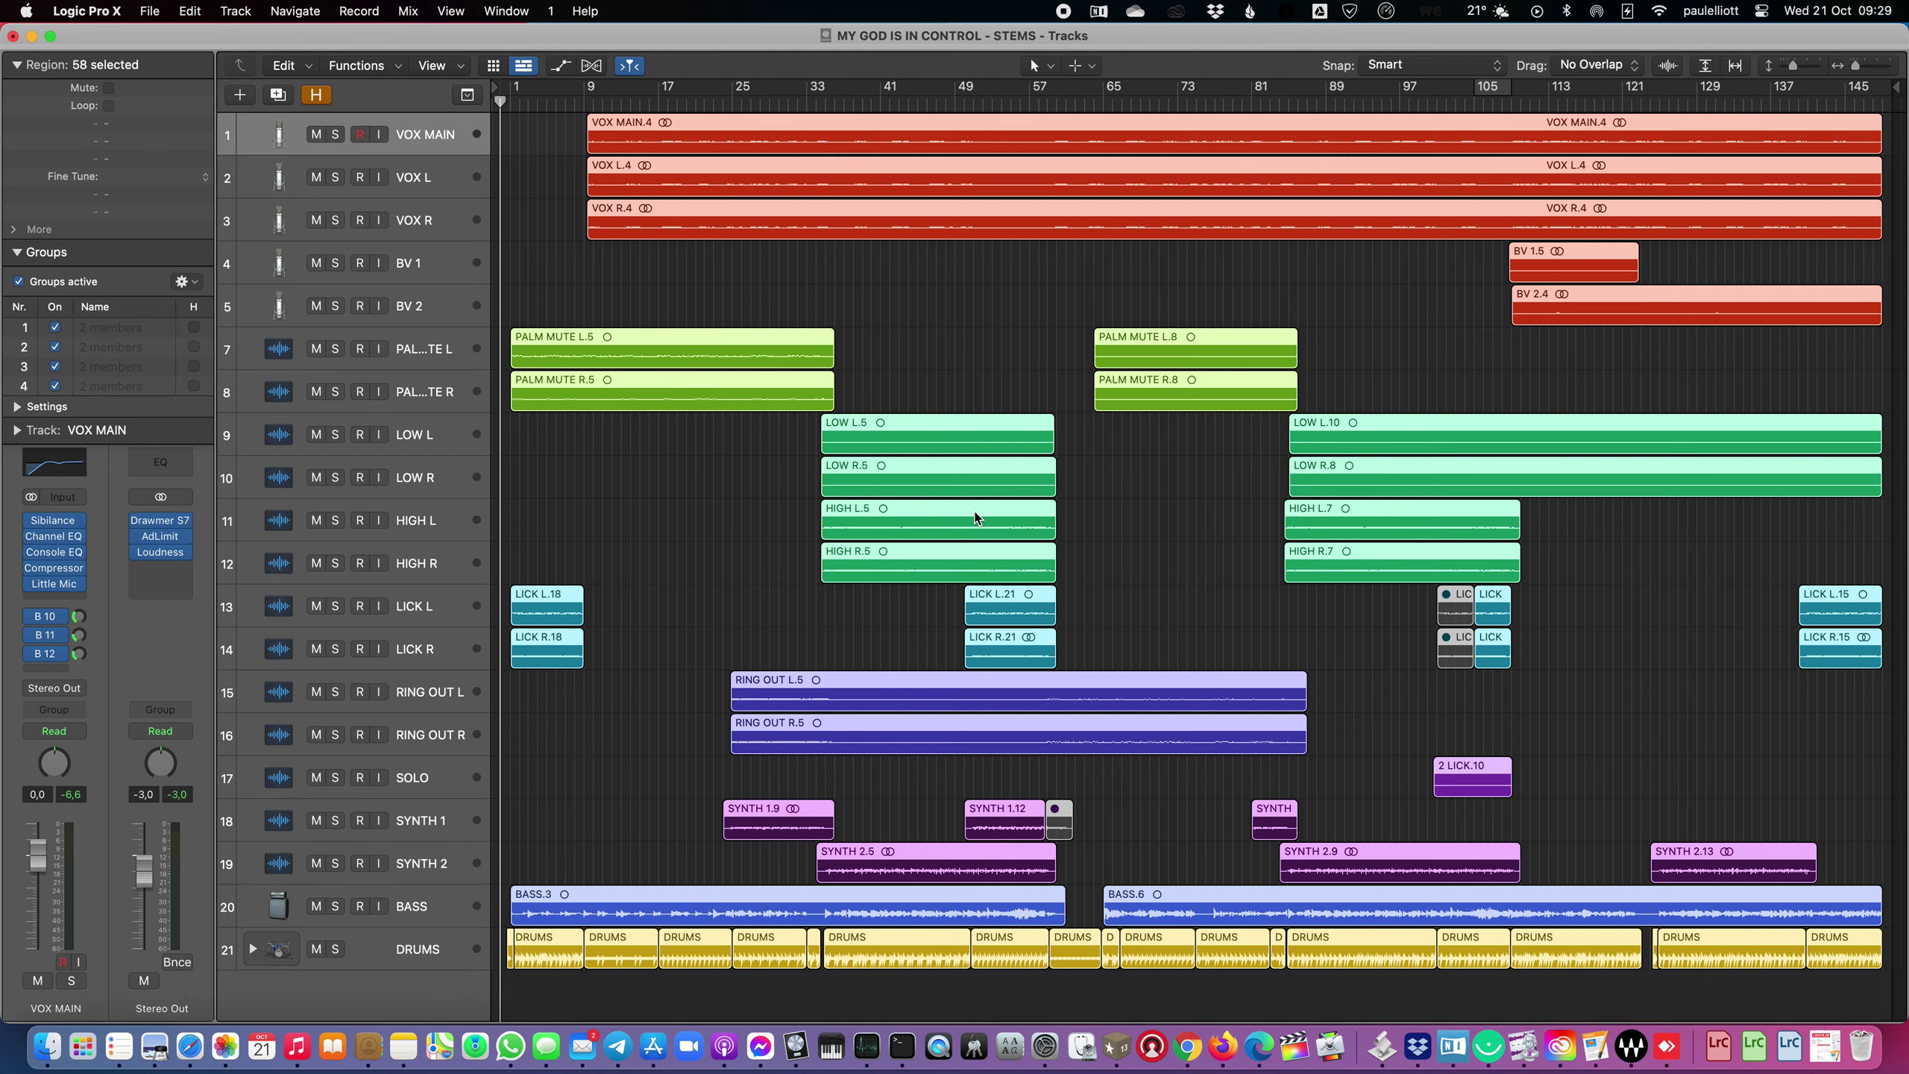
{"action": "key", "text": "super+s"}
Export all tracks as 16-bit AIFF files with effect plug-ins bypassed, Normalize off and the resulting files added to the Project Browser
{"action": "key", "text": "shift+super+e"}
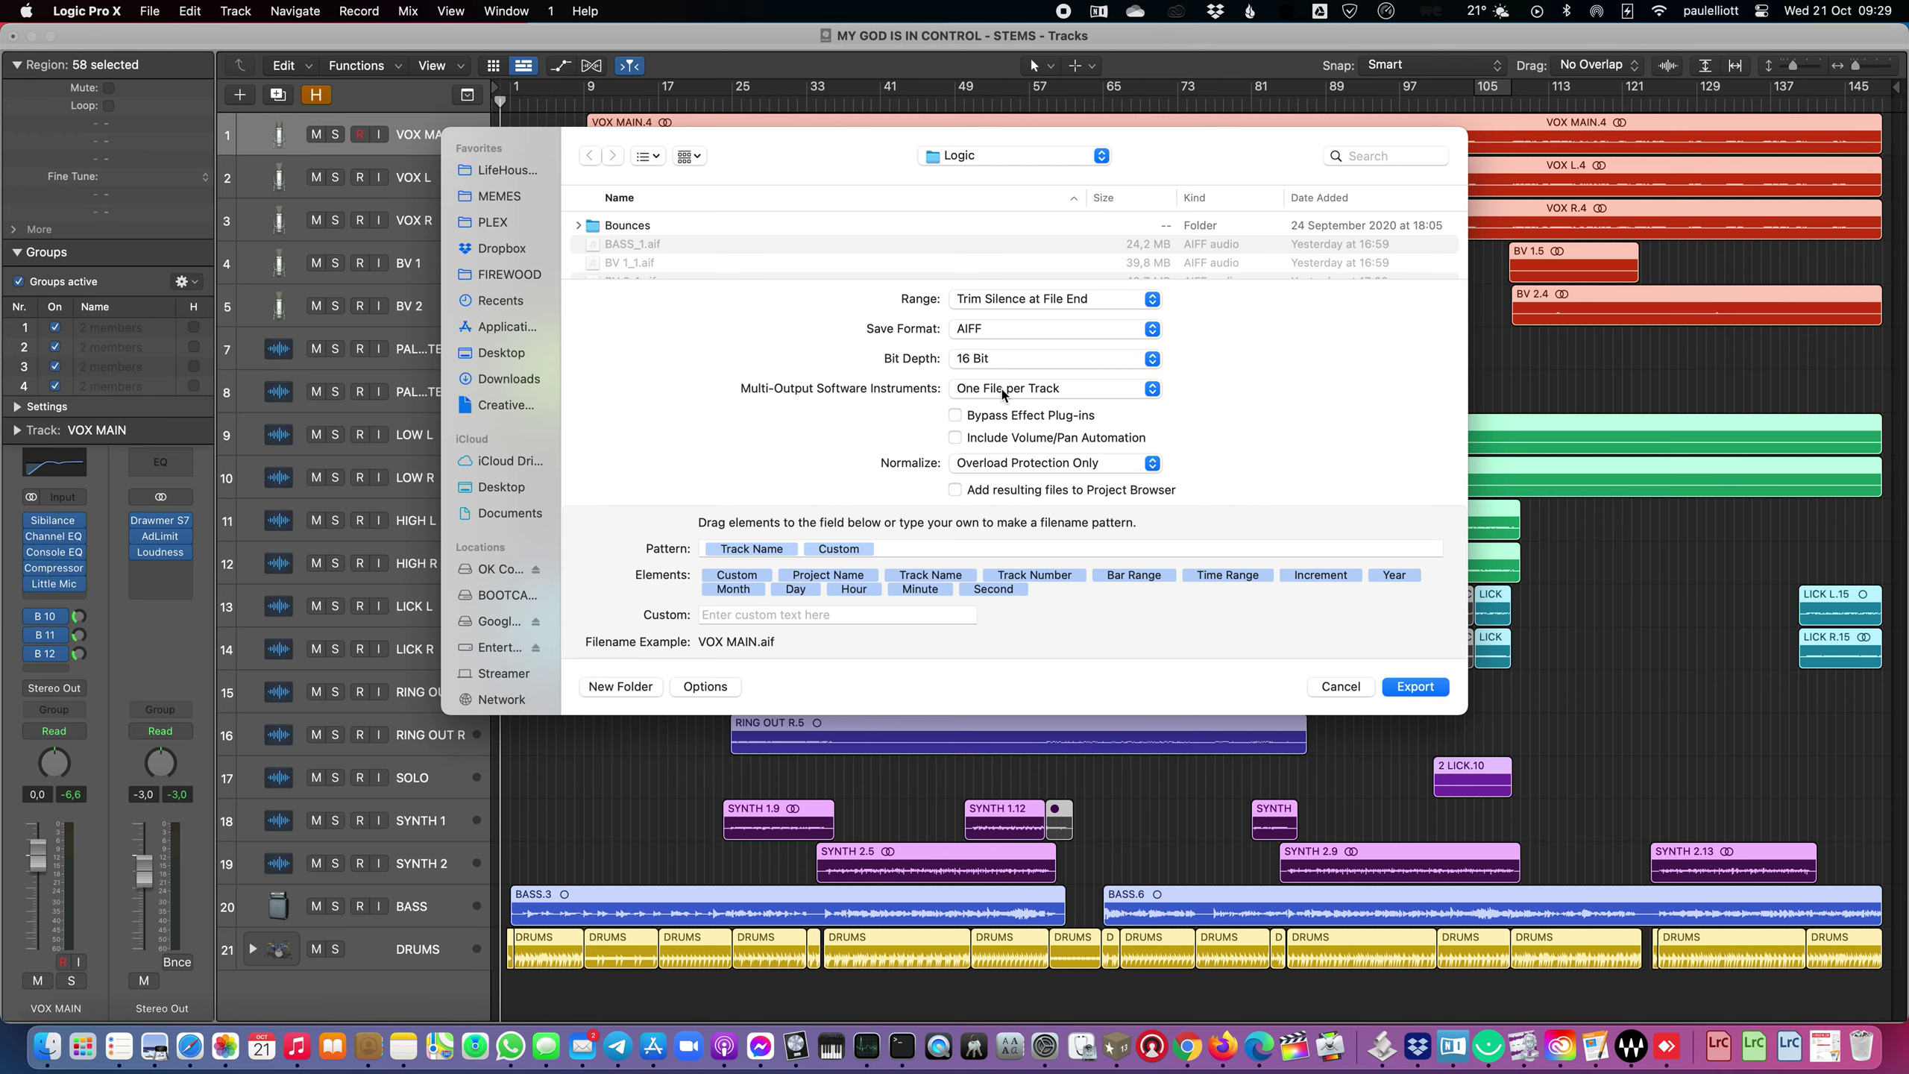
{"action": "left_click", "coordinate": [954, 416]}
{"action": "left_click", "coordinate": [1152, 463]}
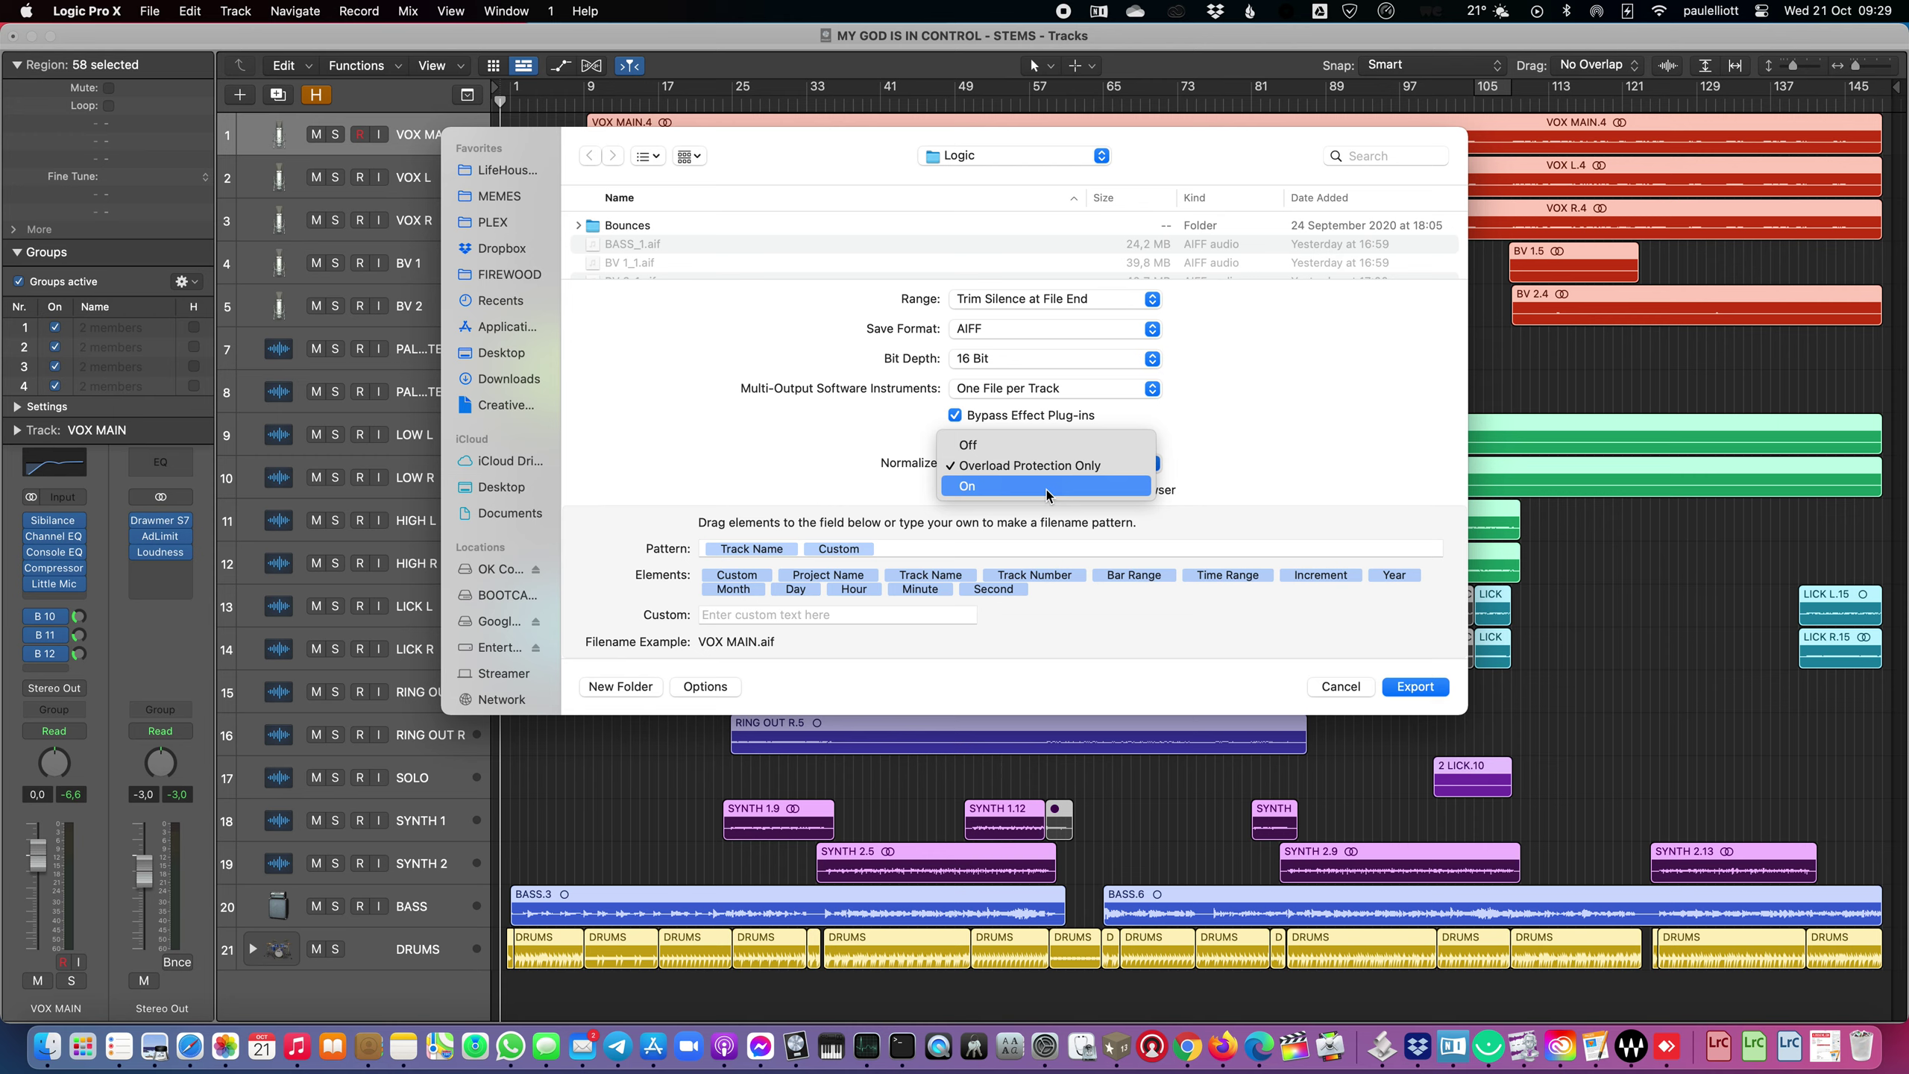
{"action": "left_click", "coordinate": [999, 445]}
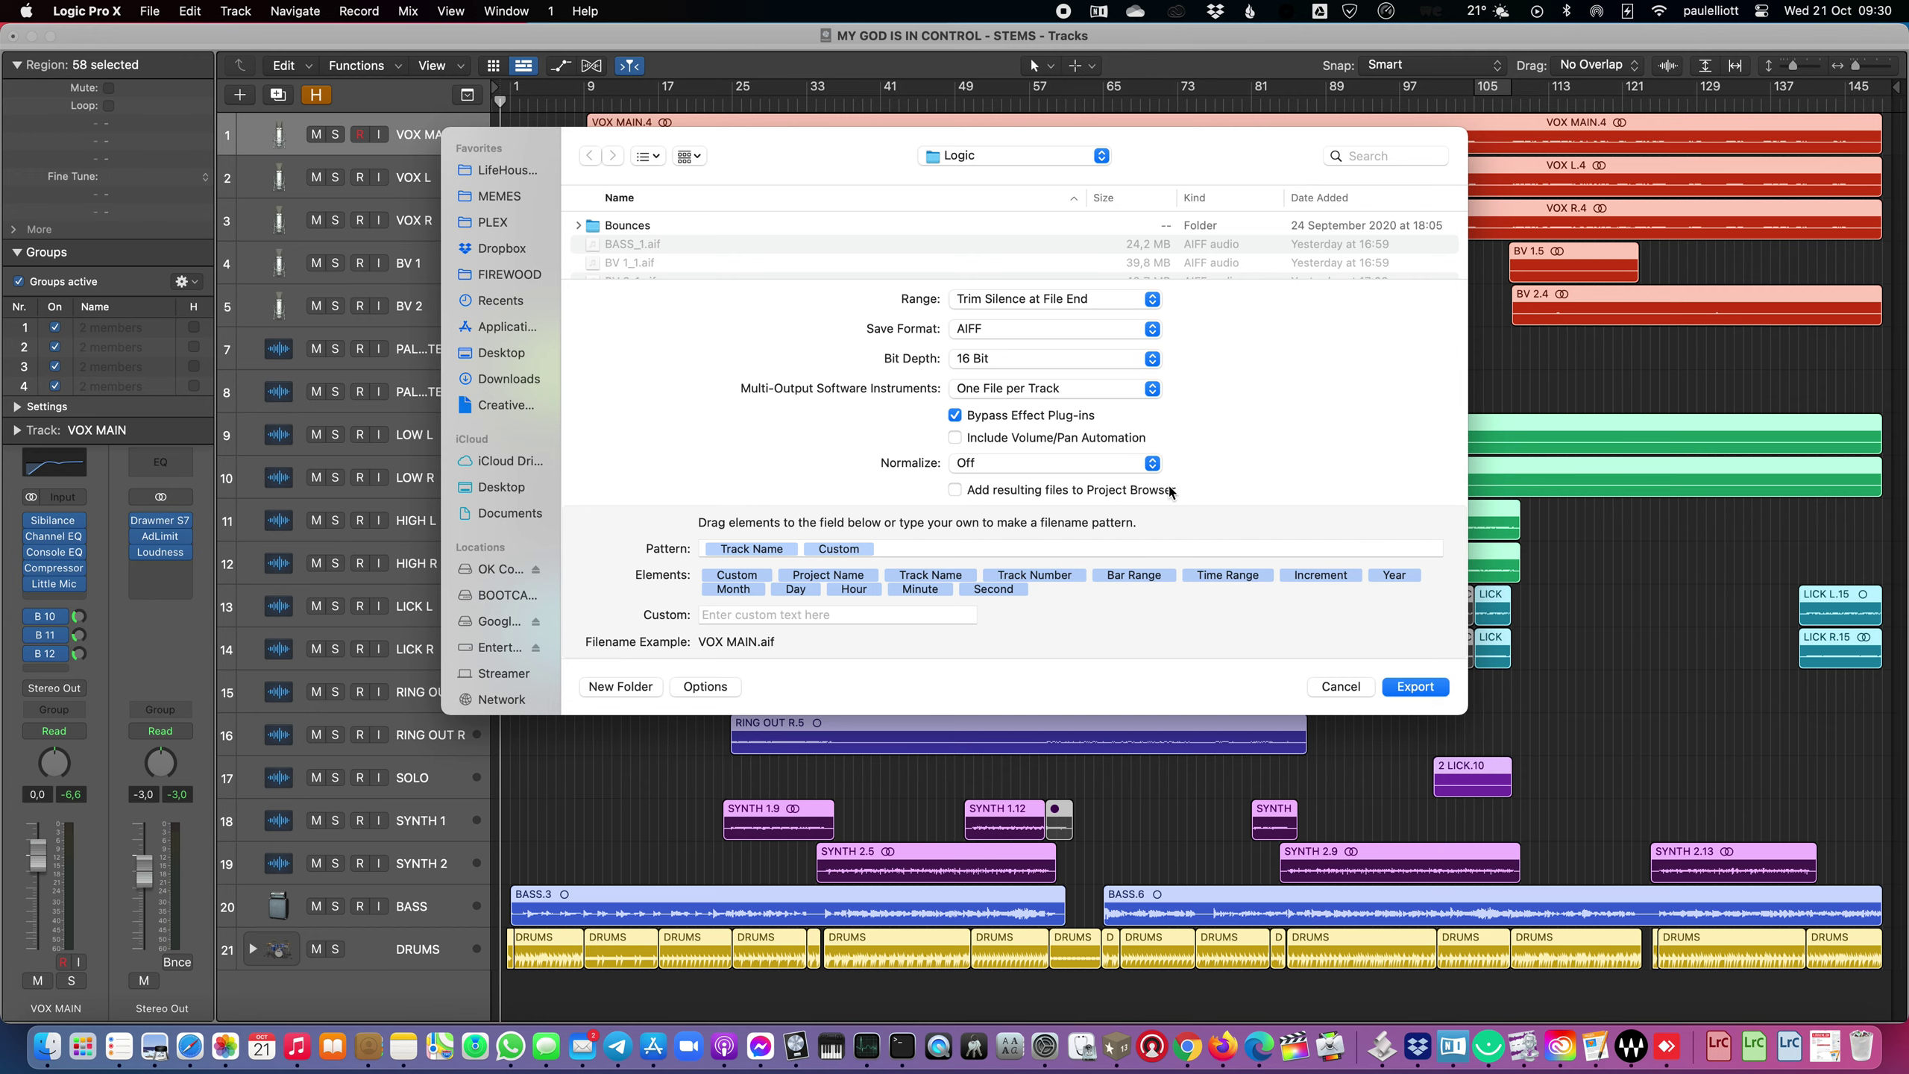
{"action": "left_click", "coordinate": [954, 490]}
{"action": "left_click", "coordinate": [1415, 686]}
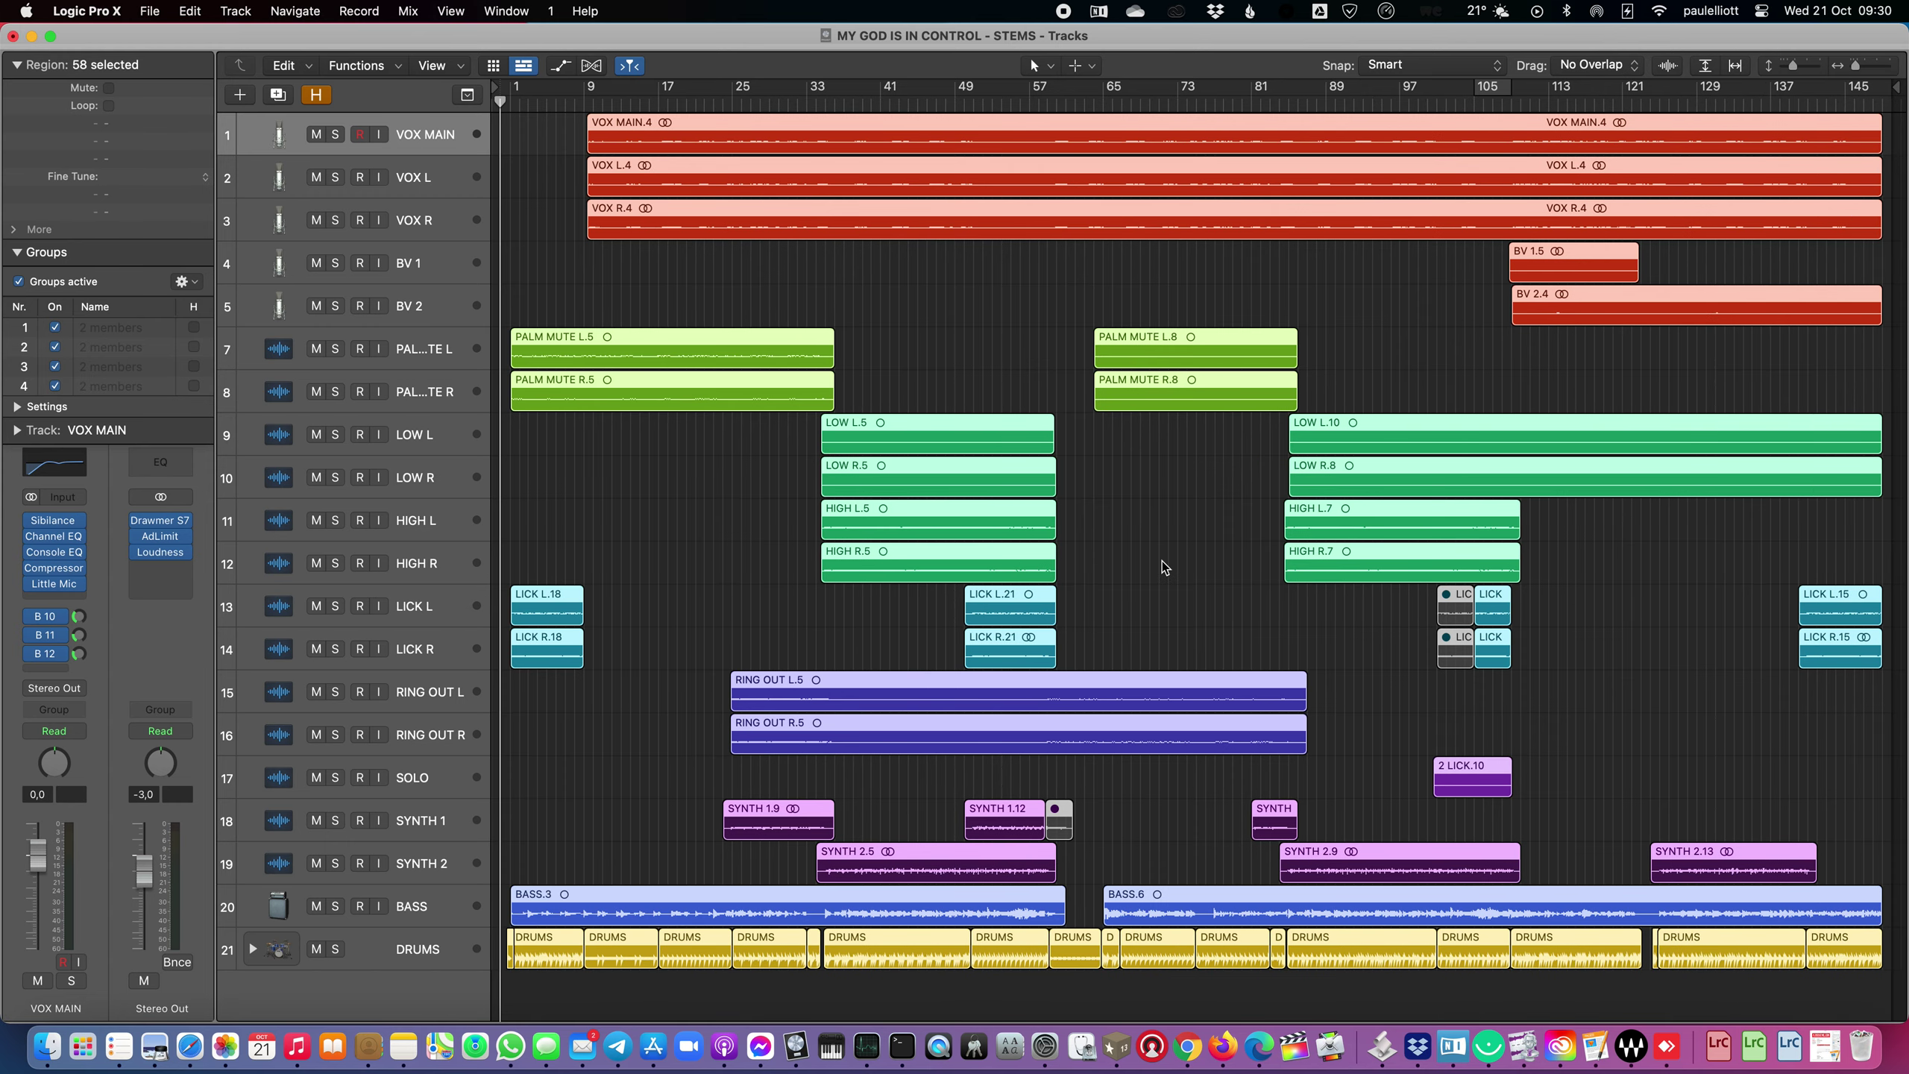
Deselect the regions, show the project audio browser with its file entries collapsed, and check the contents of Multitrack Set 1
{"action": "left_click", "coordinate": [1163, 553]}
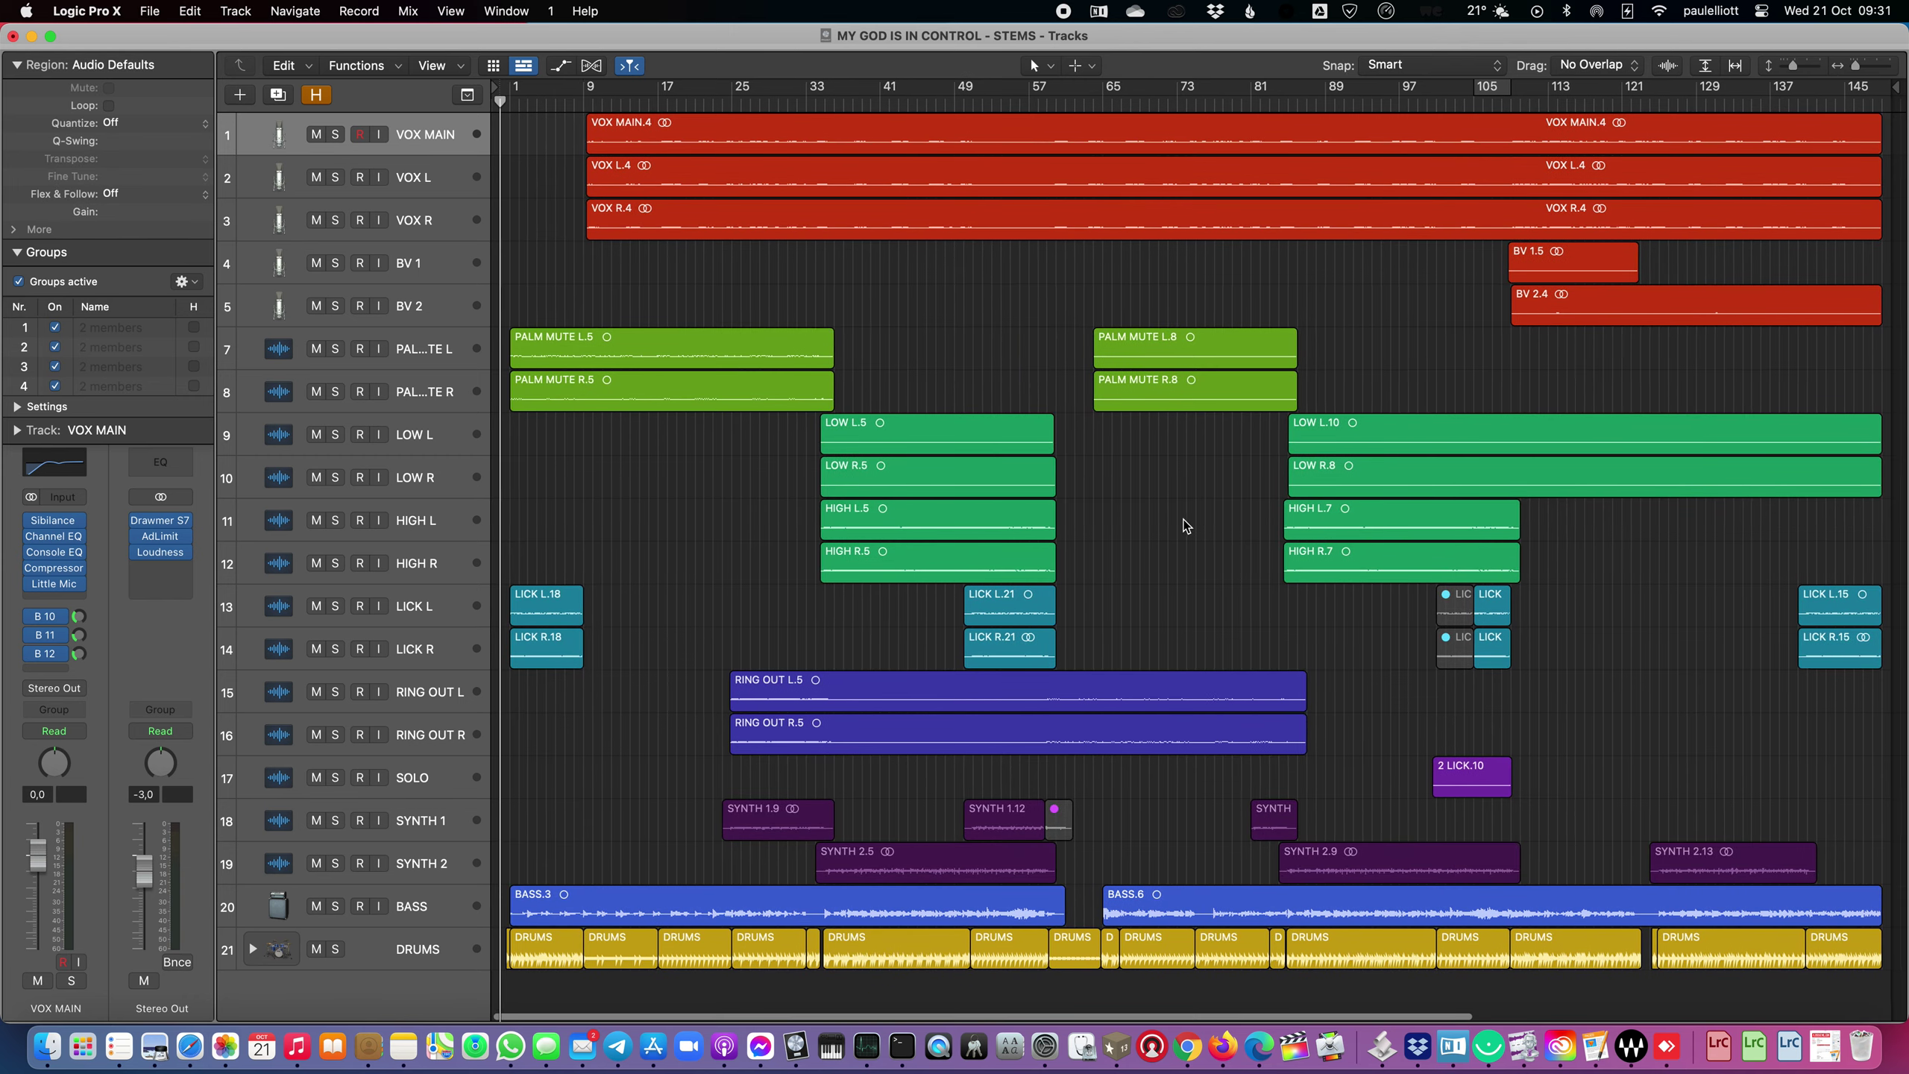
{"action": "scroll", "coordinate": [1185, 525], "scroll_direction": "right", "scroll_amount": 3}
{"action": "scroll", "coordinate": [1186, 525], "scroll_direction": "left", "scroll_amount": 3}
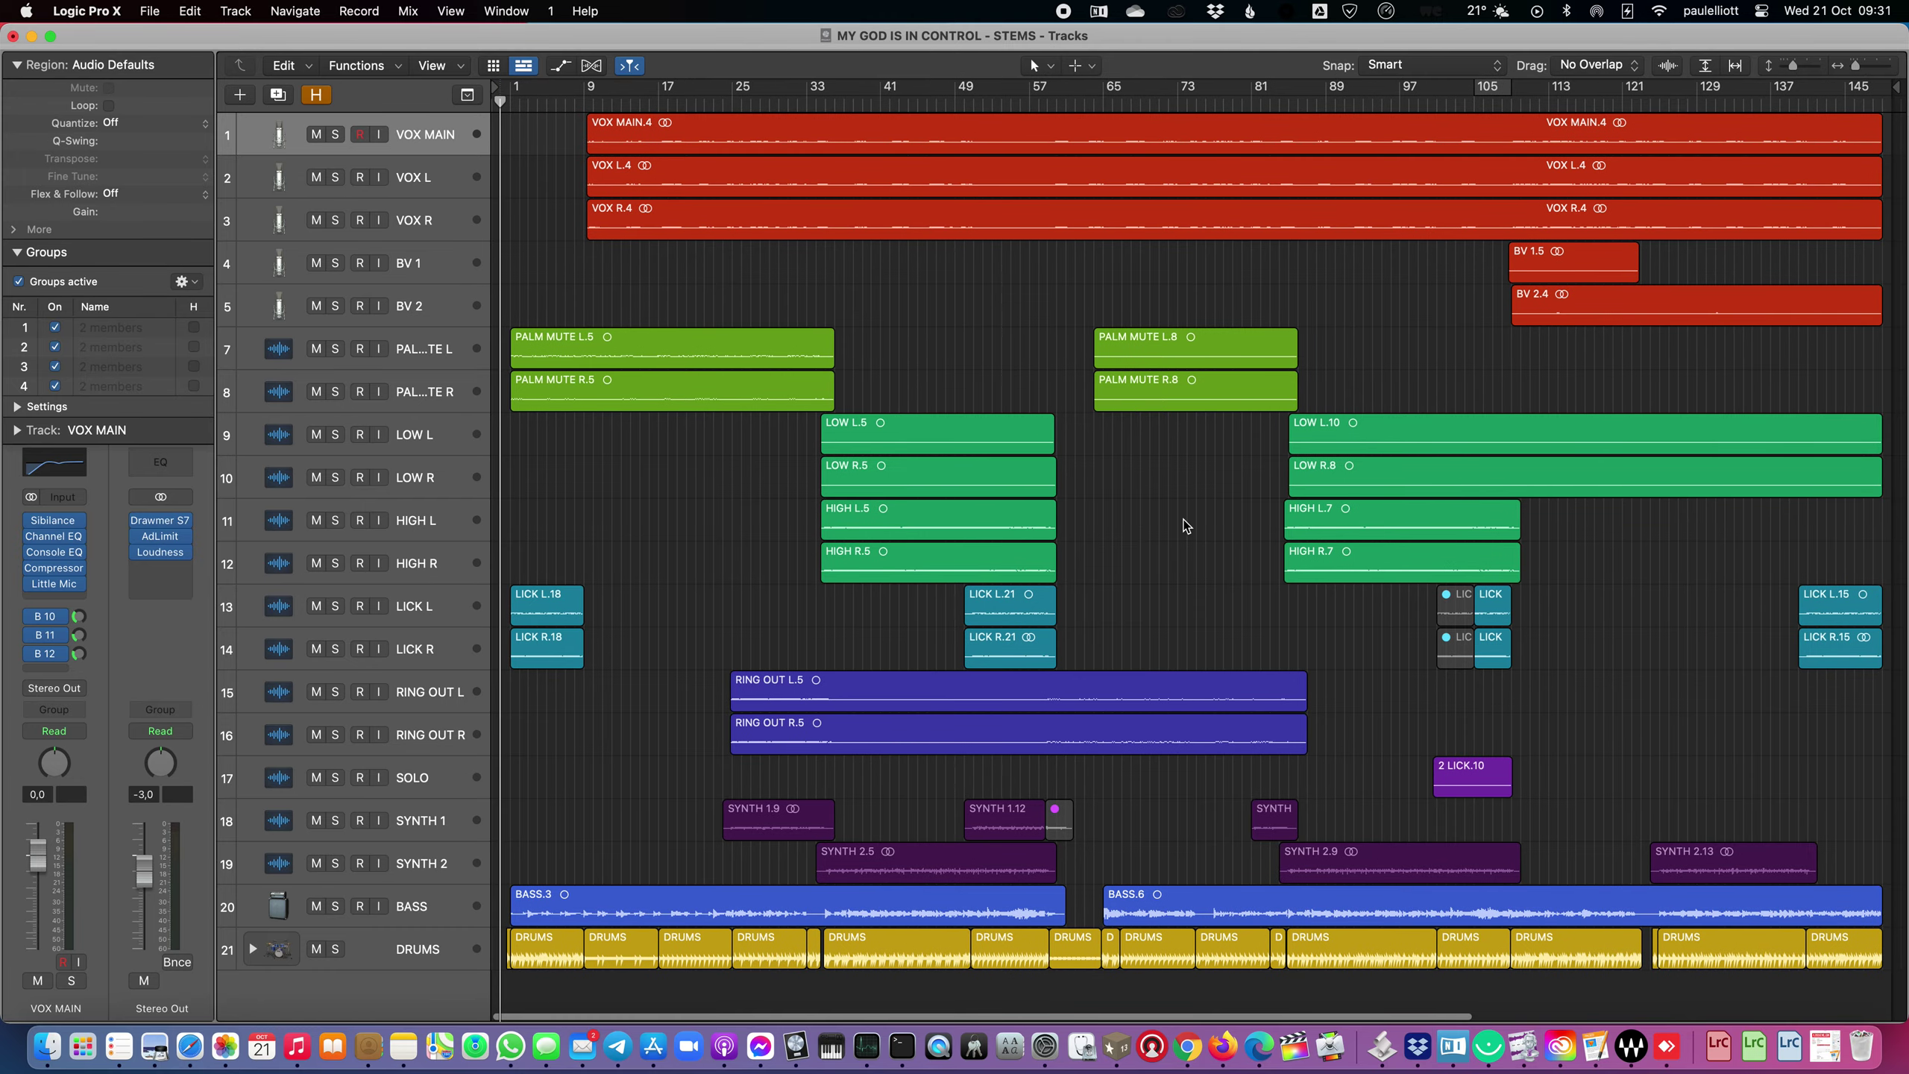
{"action": "key", "text": "f"}
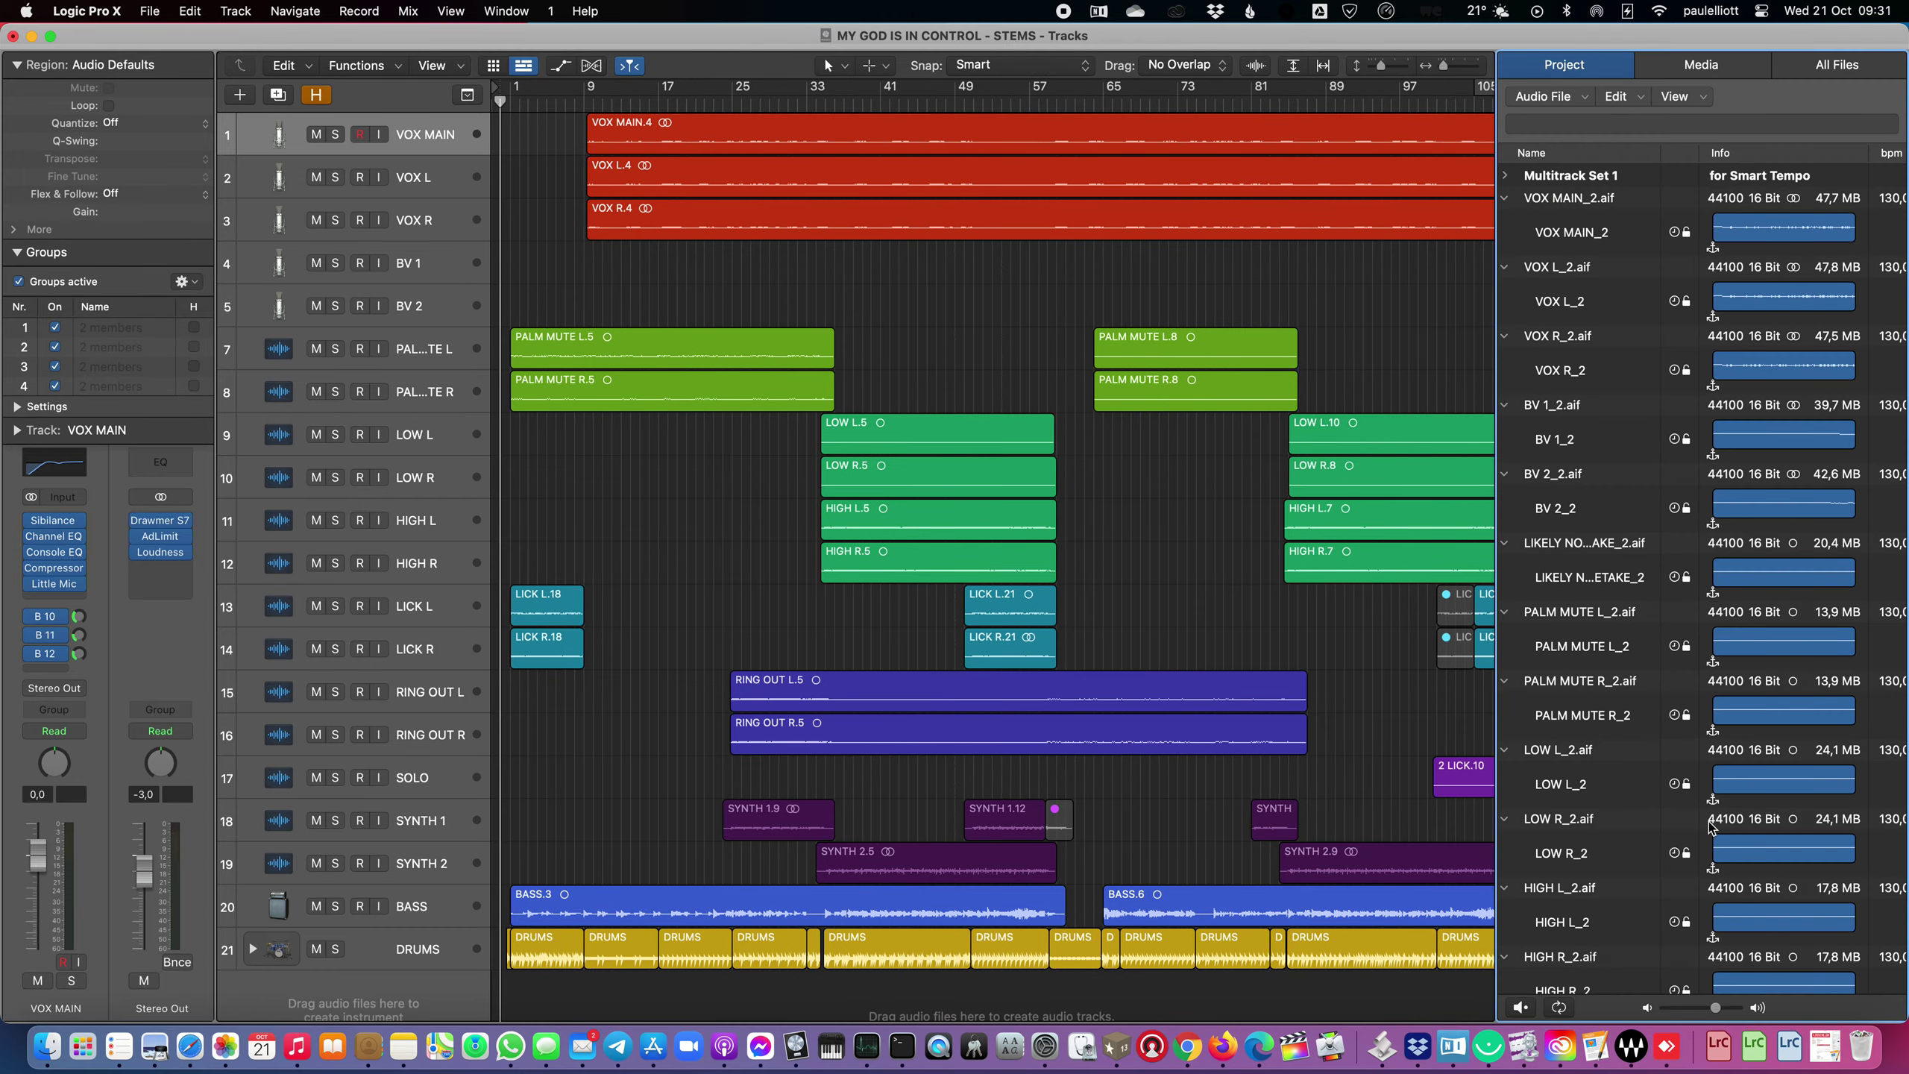
{"action": "left_click", "coordinate": [1504, 203]}
{"action": "left_click", "coordinate": [1533, 178]}
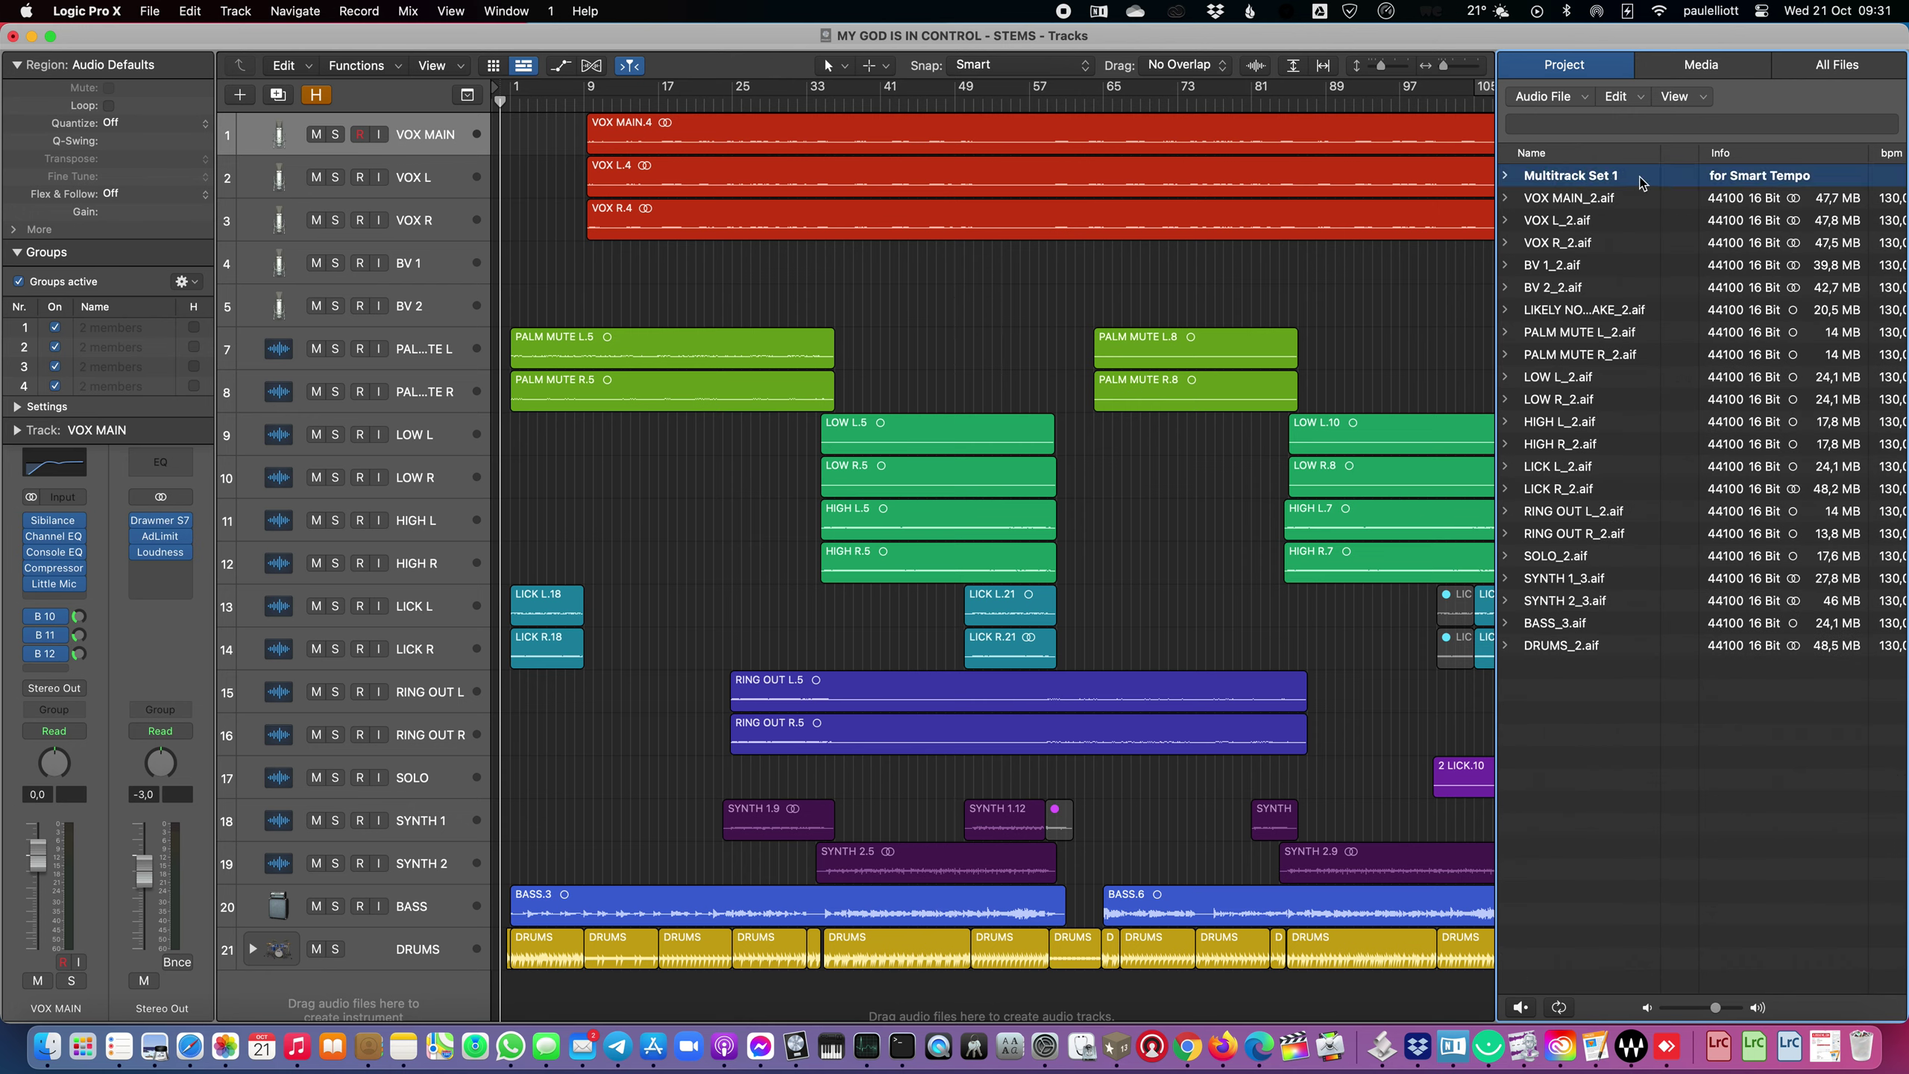
{"action": "left_click", "coordinate": [1506, 179]}
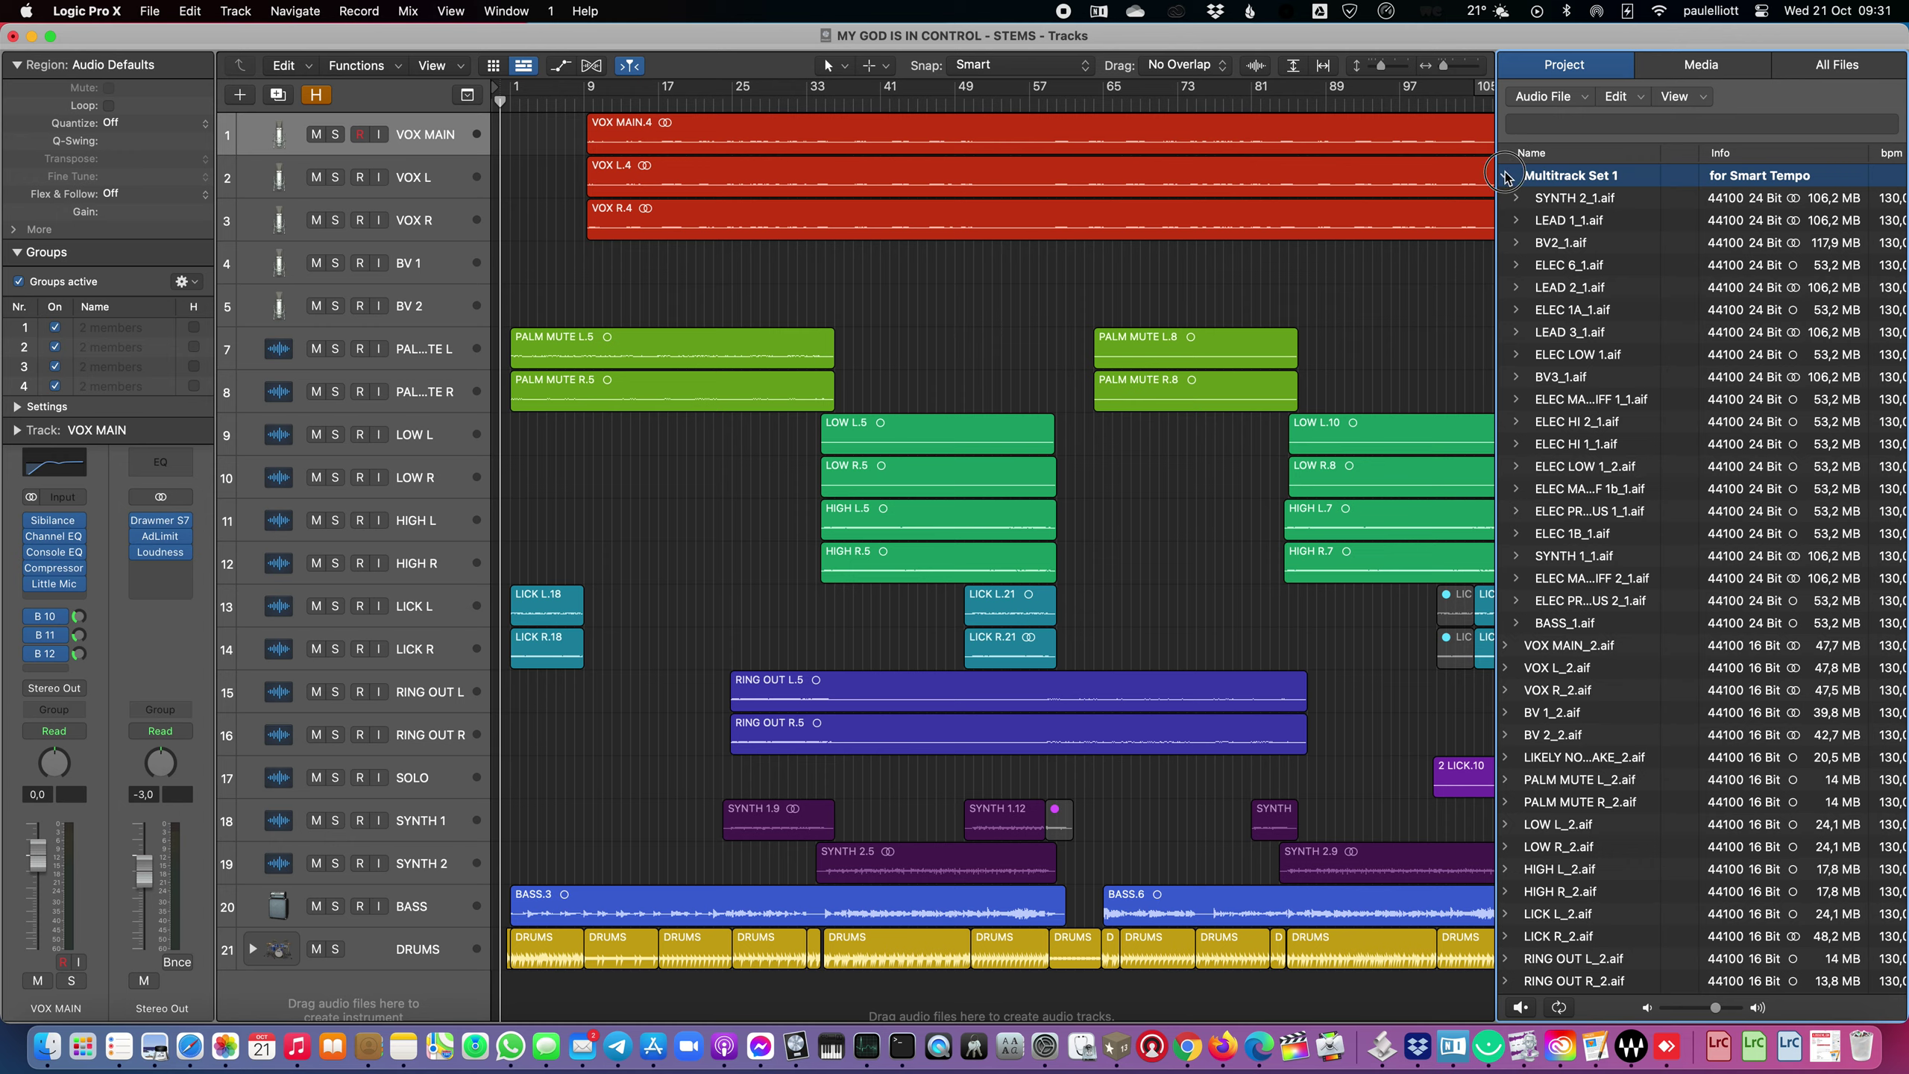
{"action": "left_click", "coordinate": [1506, 179]}
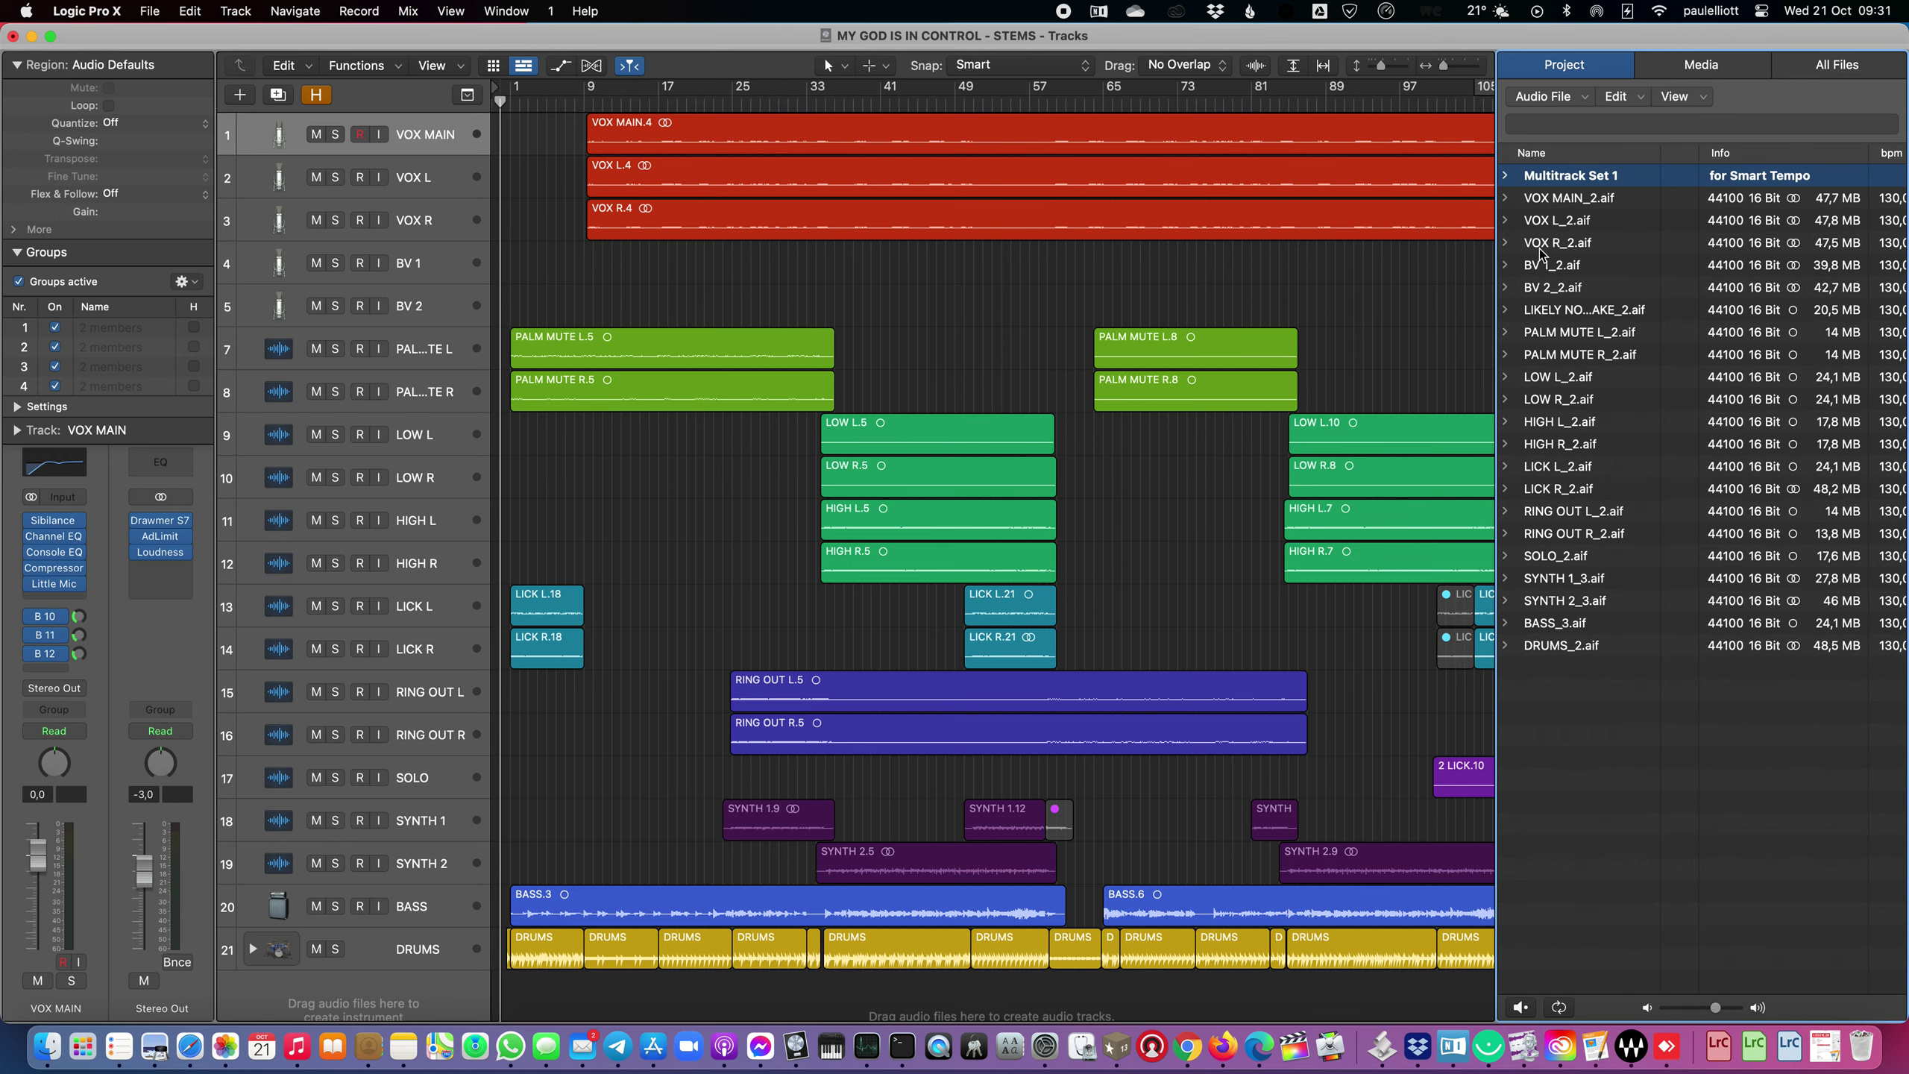
Group the exported files from VOX MAIN_2.aif through DRUMS_2.aif into an audio file group named STEMS
{"action": "left_click", "coordinate": [1583, 198]}
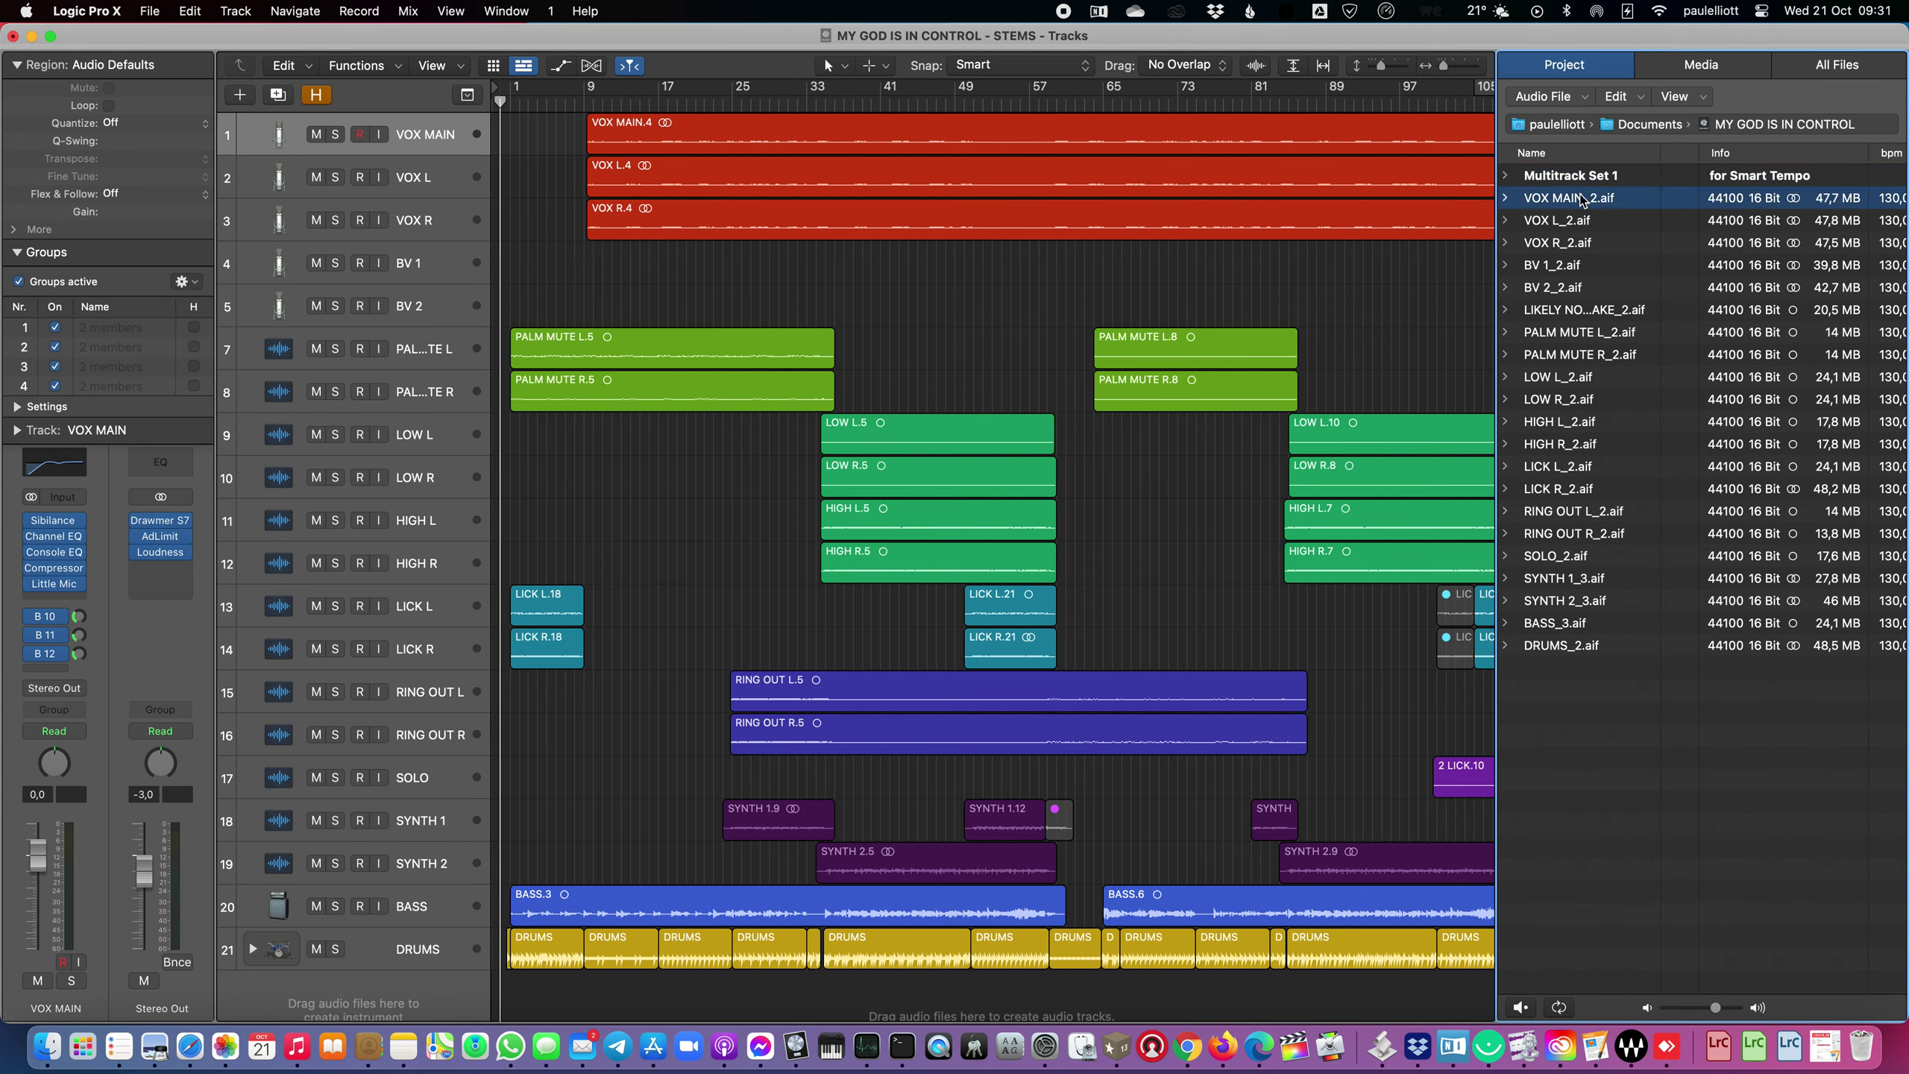
{"action": "left_click", "coordinate": [1554, 645], "text": "shift"}
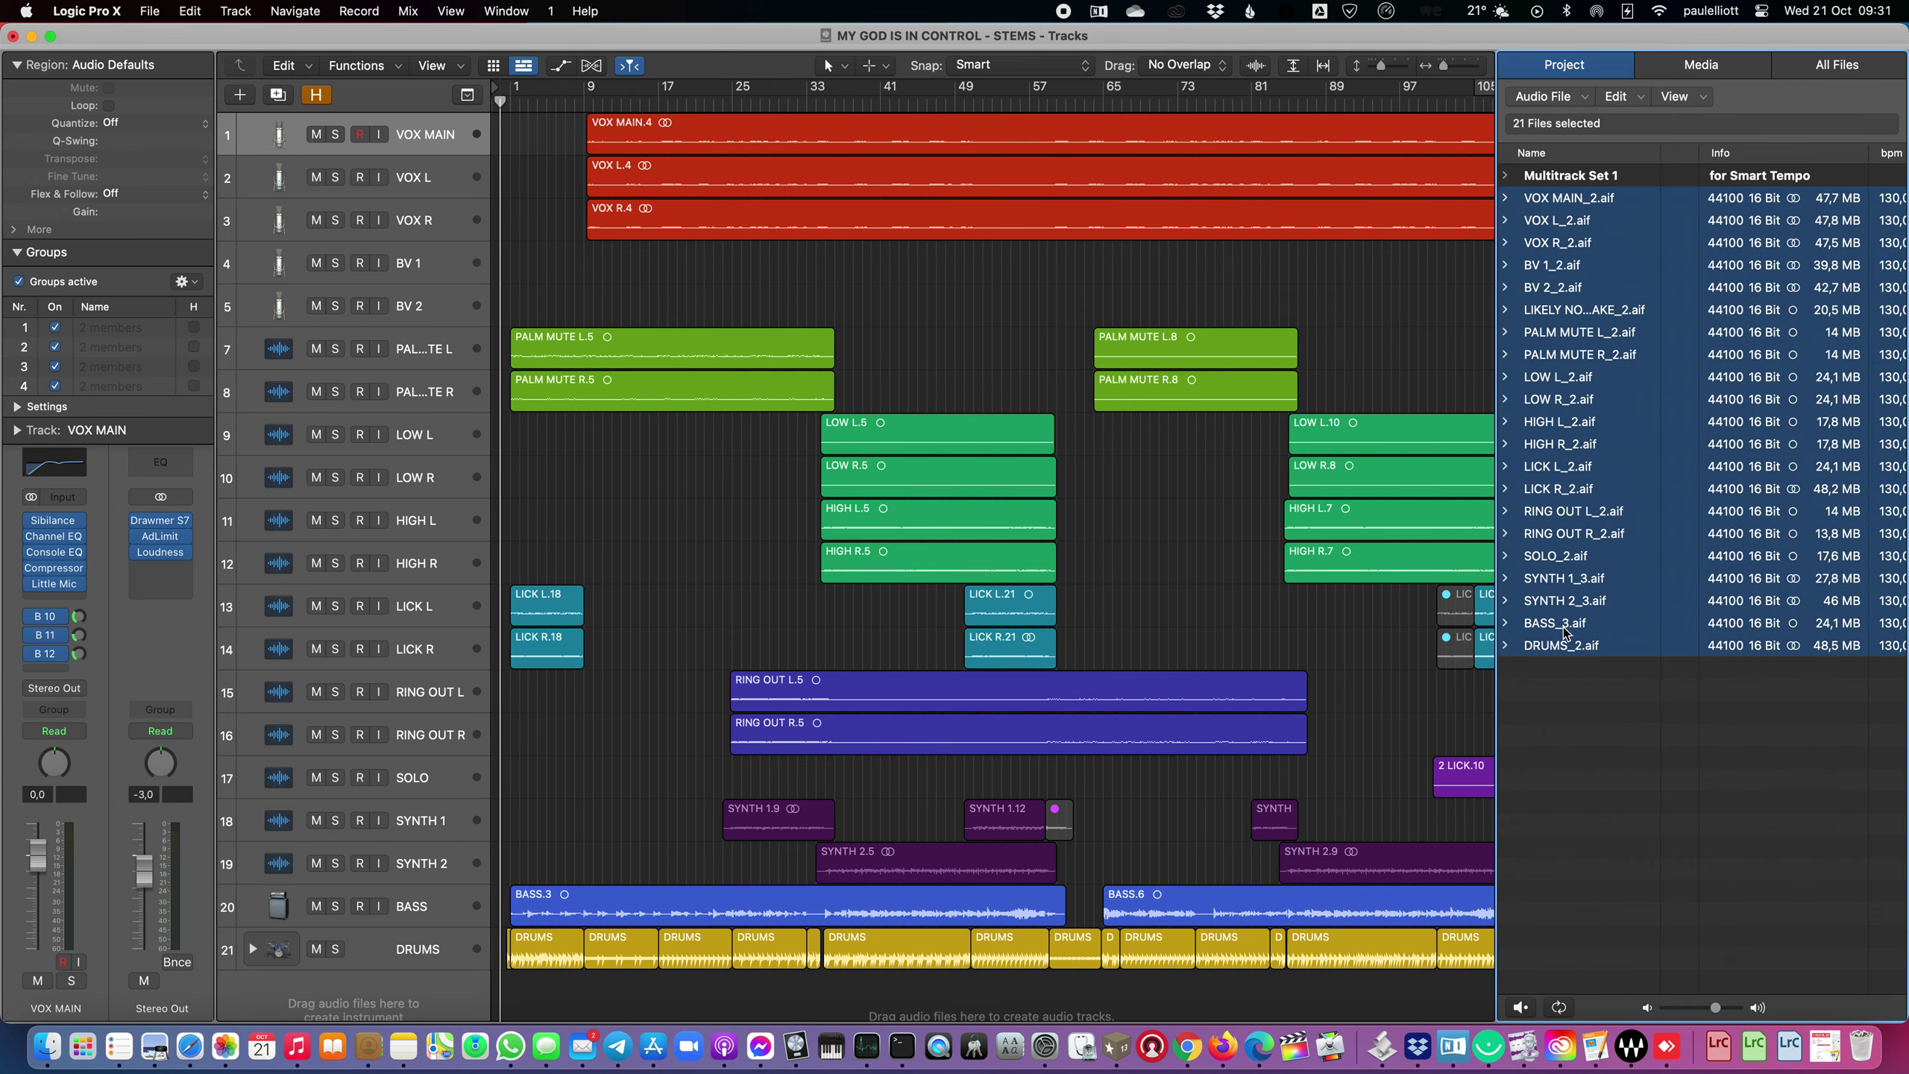
{"action": "right_click", "coordinate": [1552, 204]}
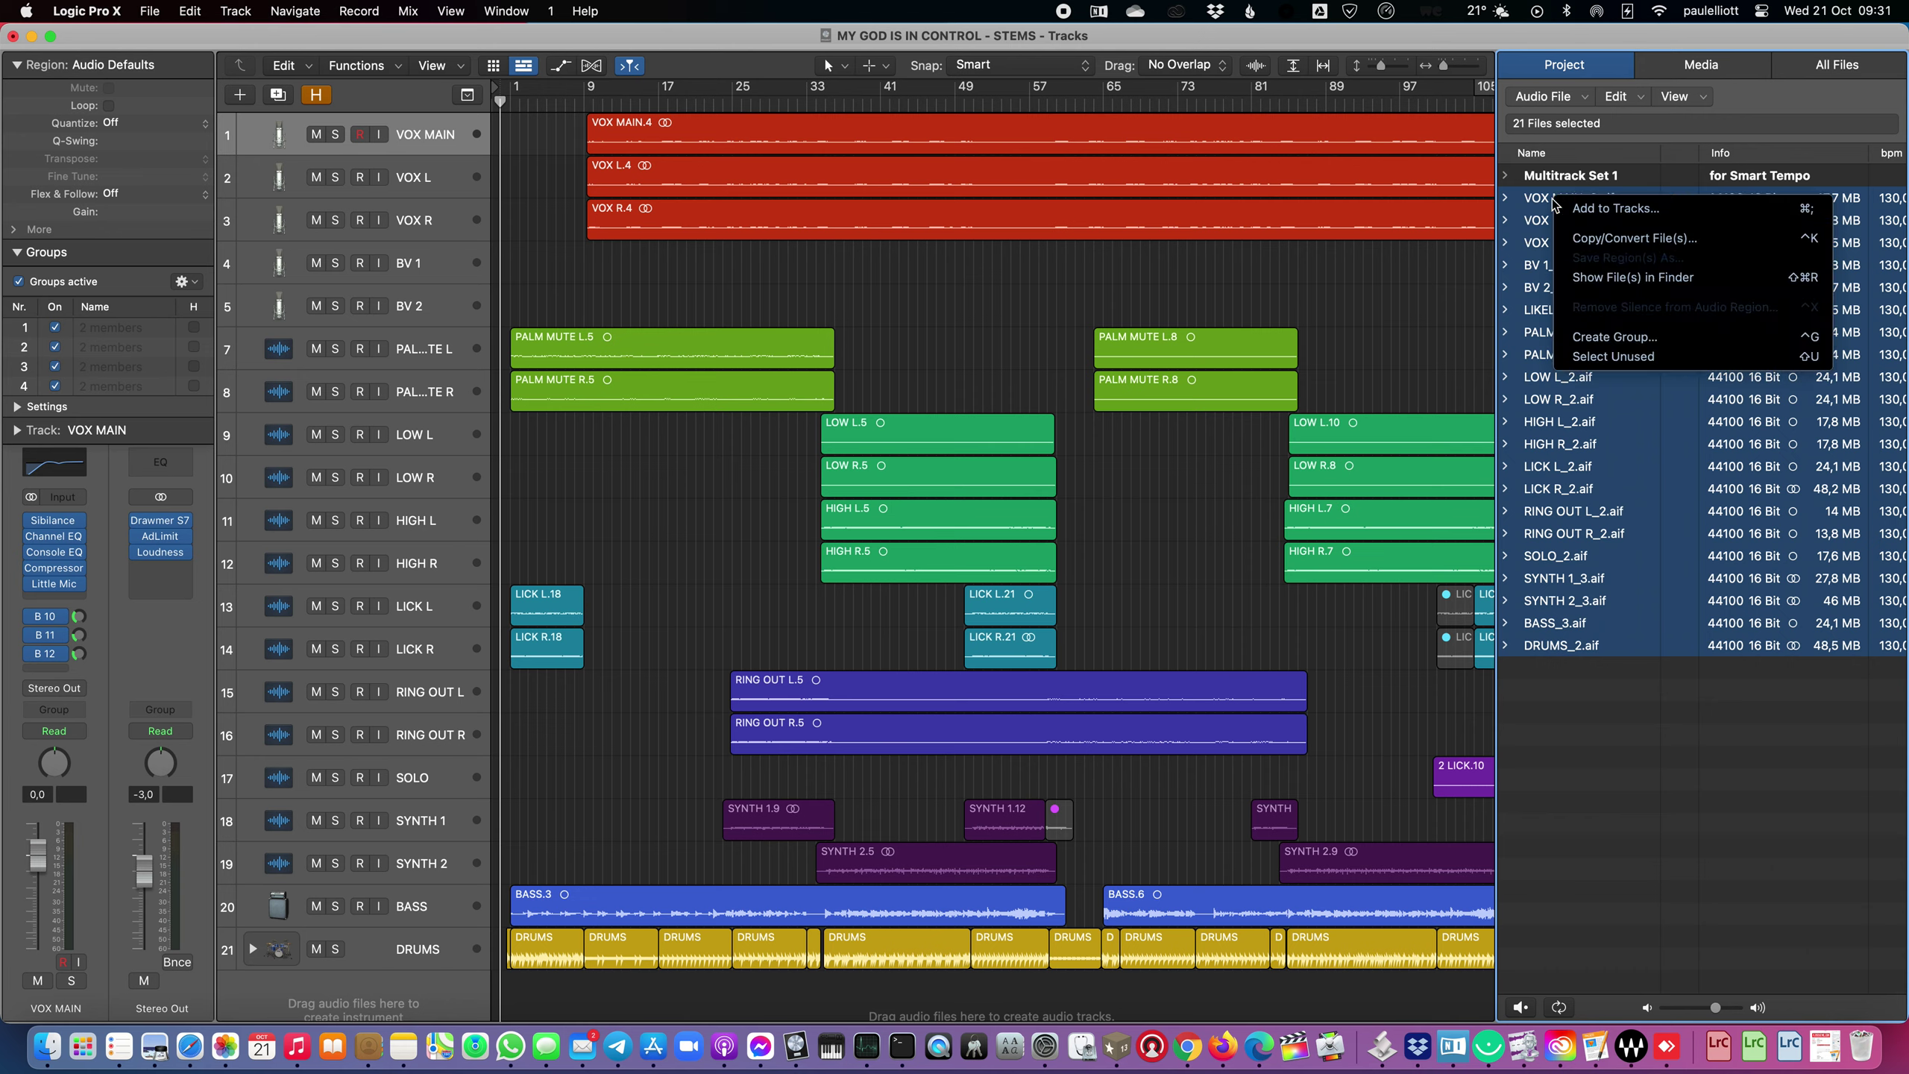
{"action": "left_click", "coordinate": [1638, 337]}
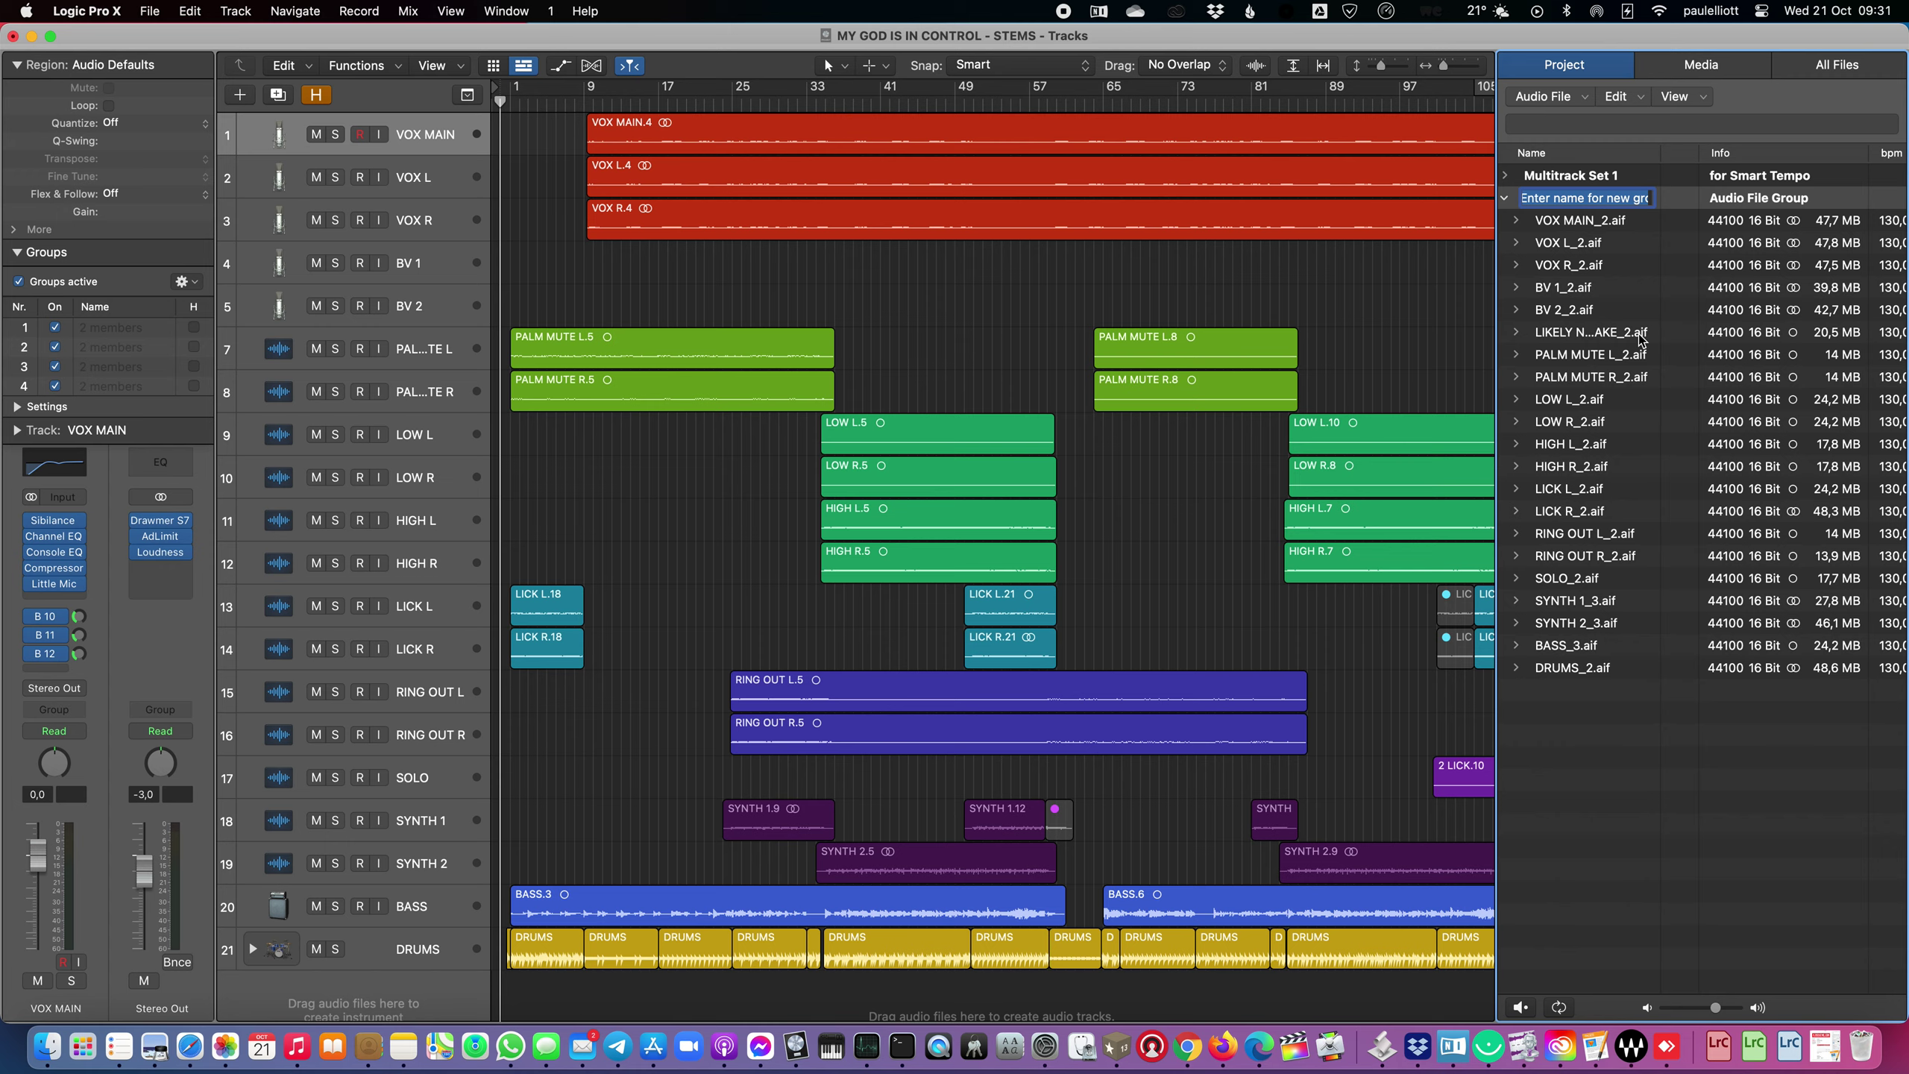
{"action": "type", "text": "STEMS"}
{"action": "key", "text": "Return"}
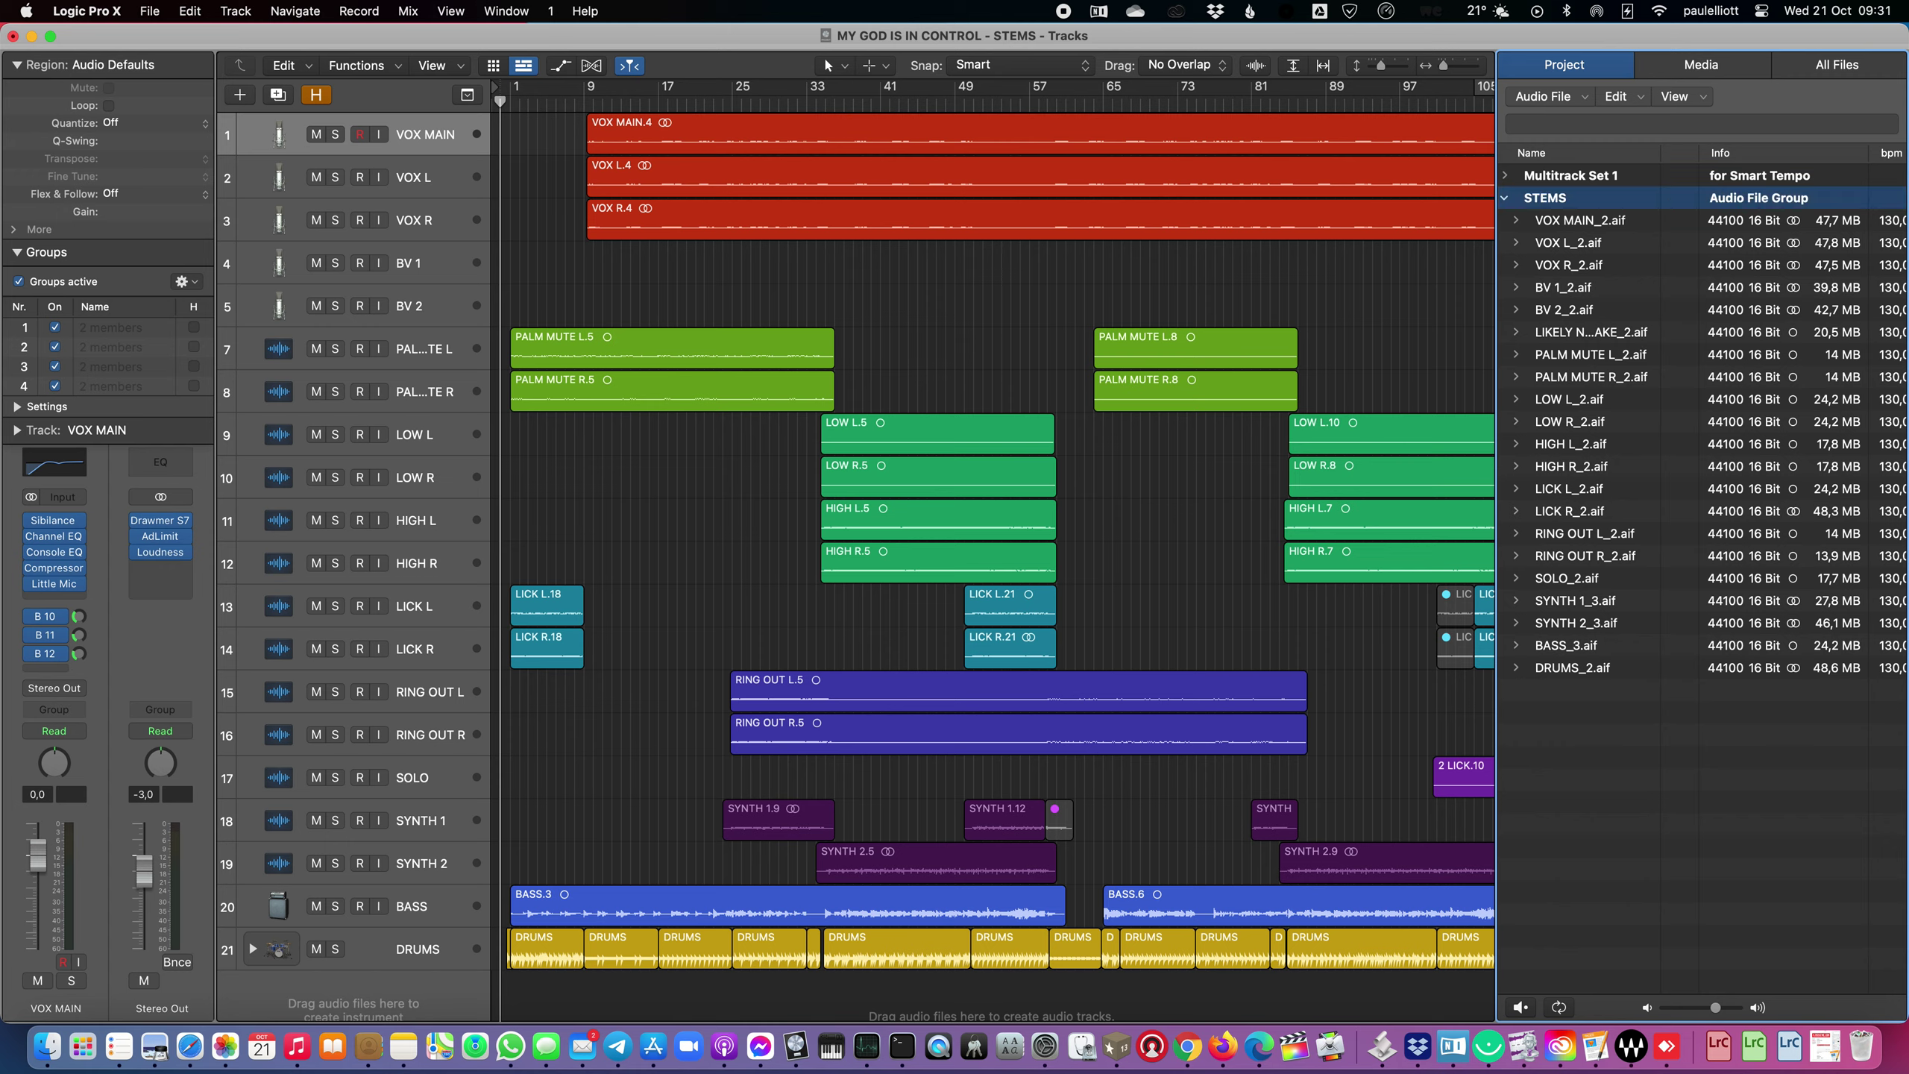
{"action": "left_click", "coordinate": [1505, 199]}
{"action": "left_click", "coordinate": [1505, 199]}
{"action": "left_click", "coordinate": [1507, 200]}
{"action": "left_click", "coordinate": [1506, 200]}
Delete all regions together with their automation data, and remove all original tracks from VOX MAIN to DRUMS
{"action": "left_click", "coordinate": [1164, 278]}
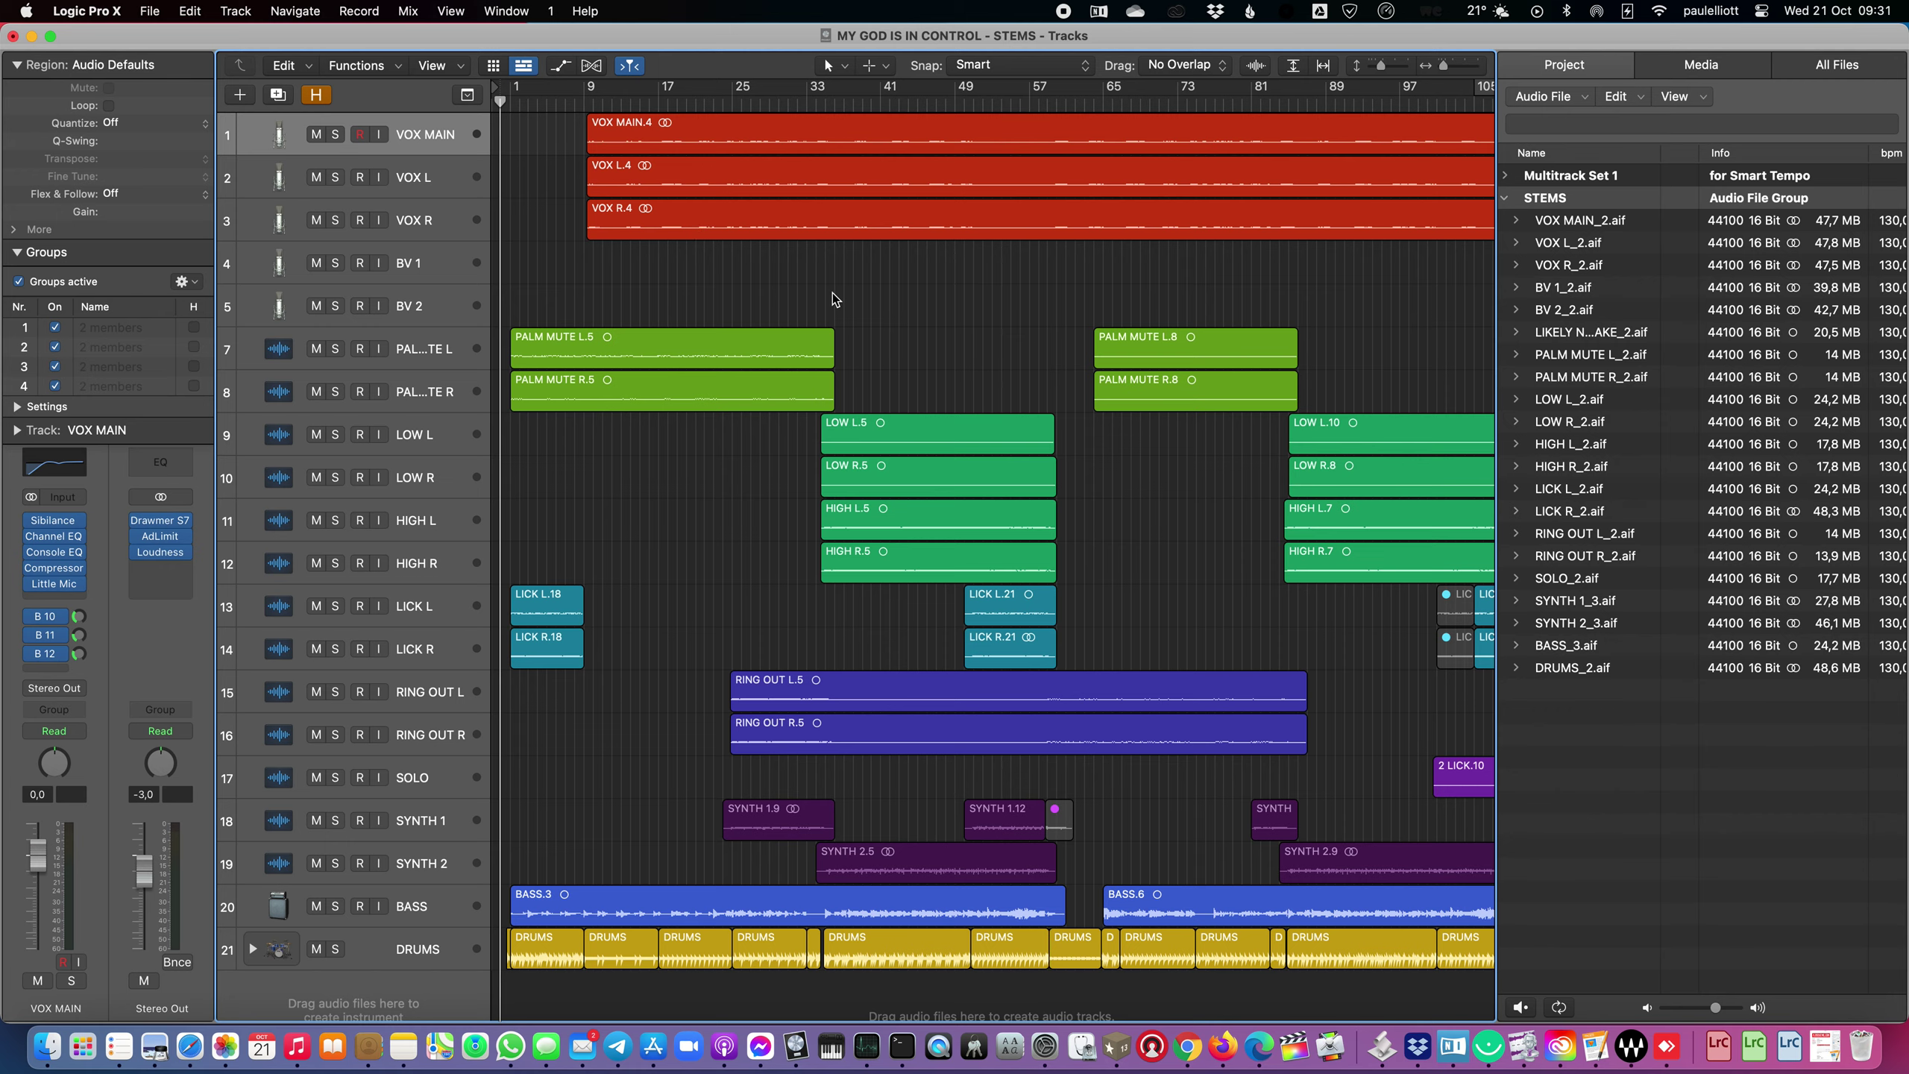
{"action": "key", "text": "super+a"}
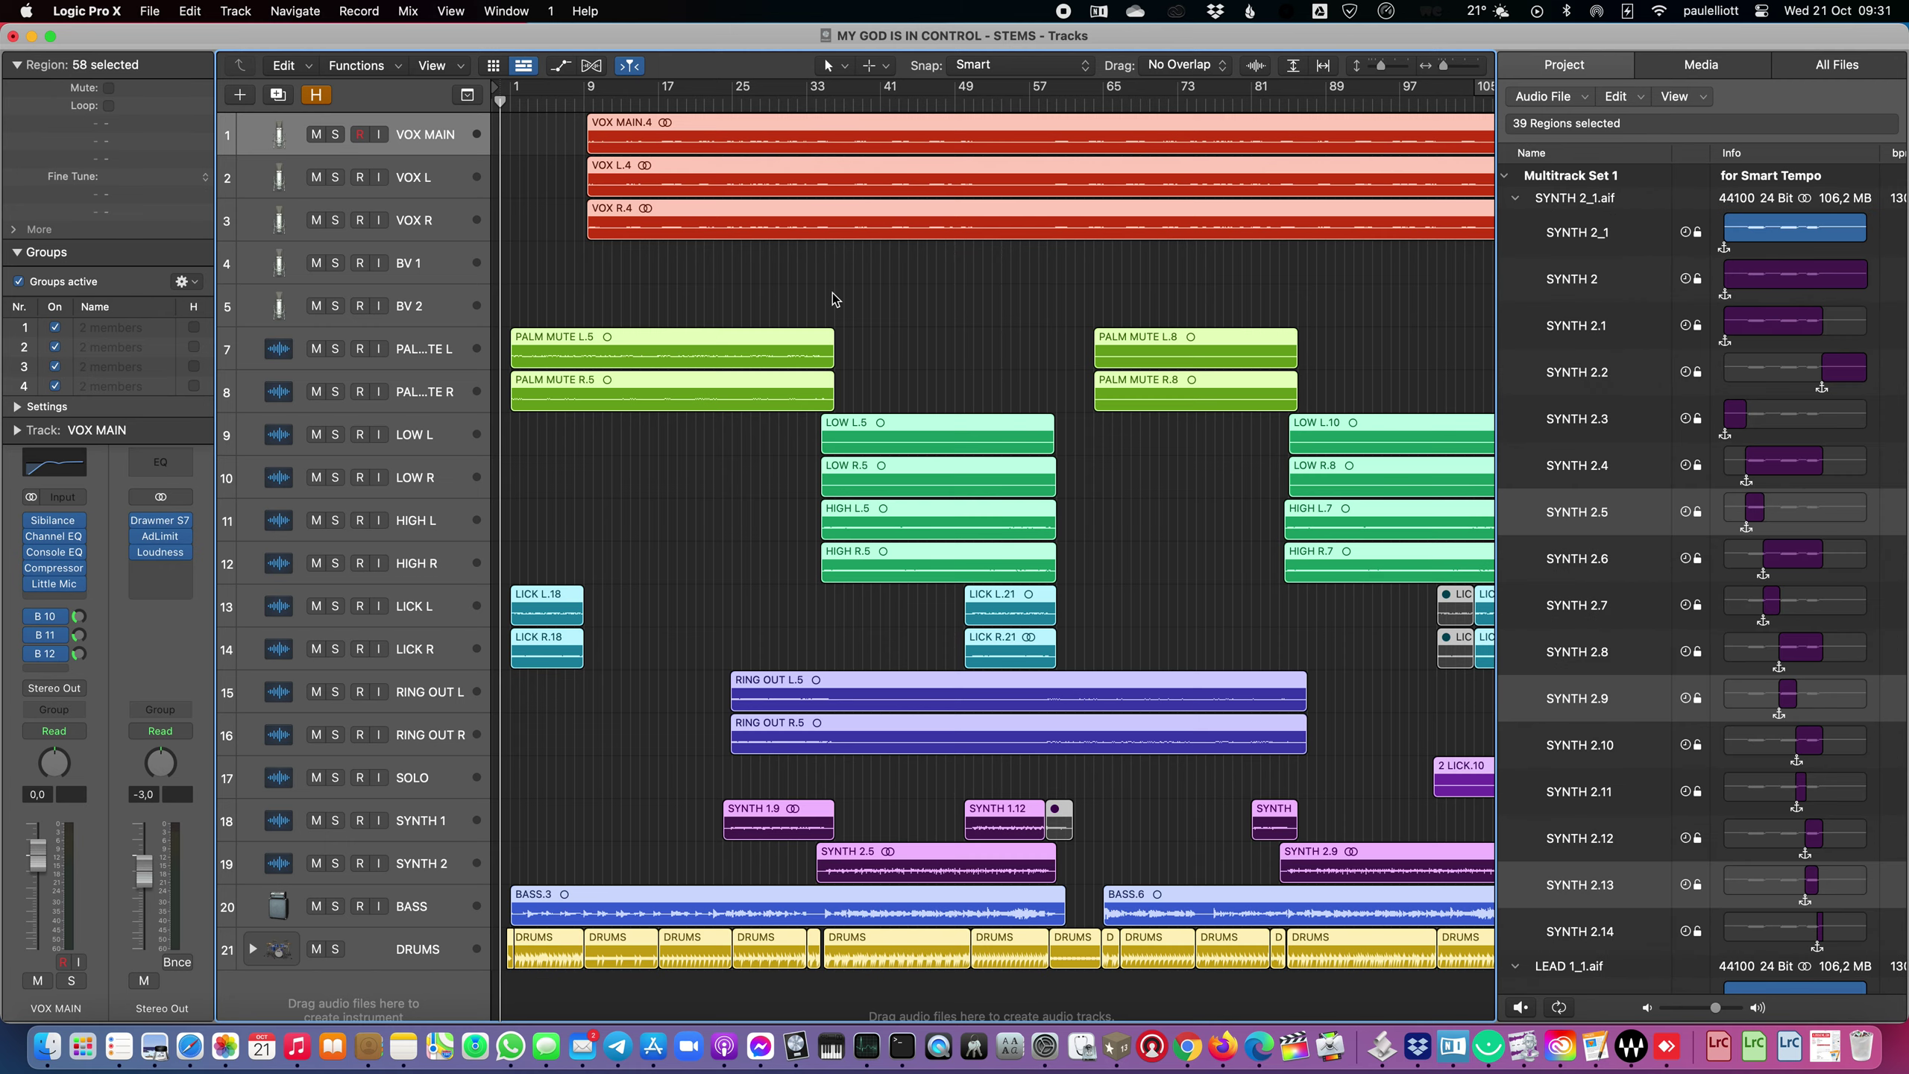
{"action": "key", "text": "Delete"}
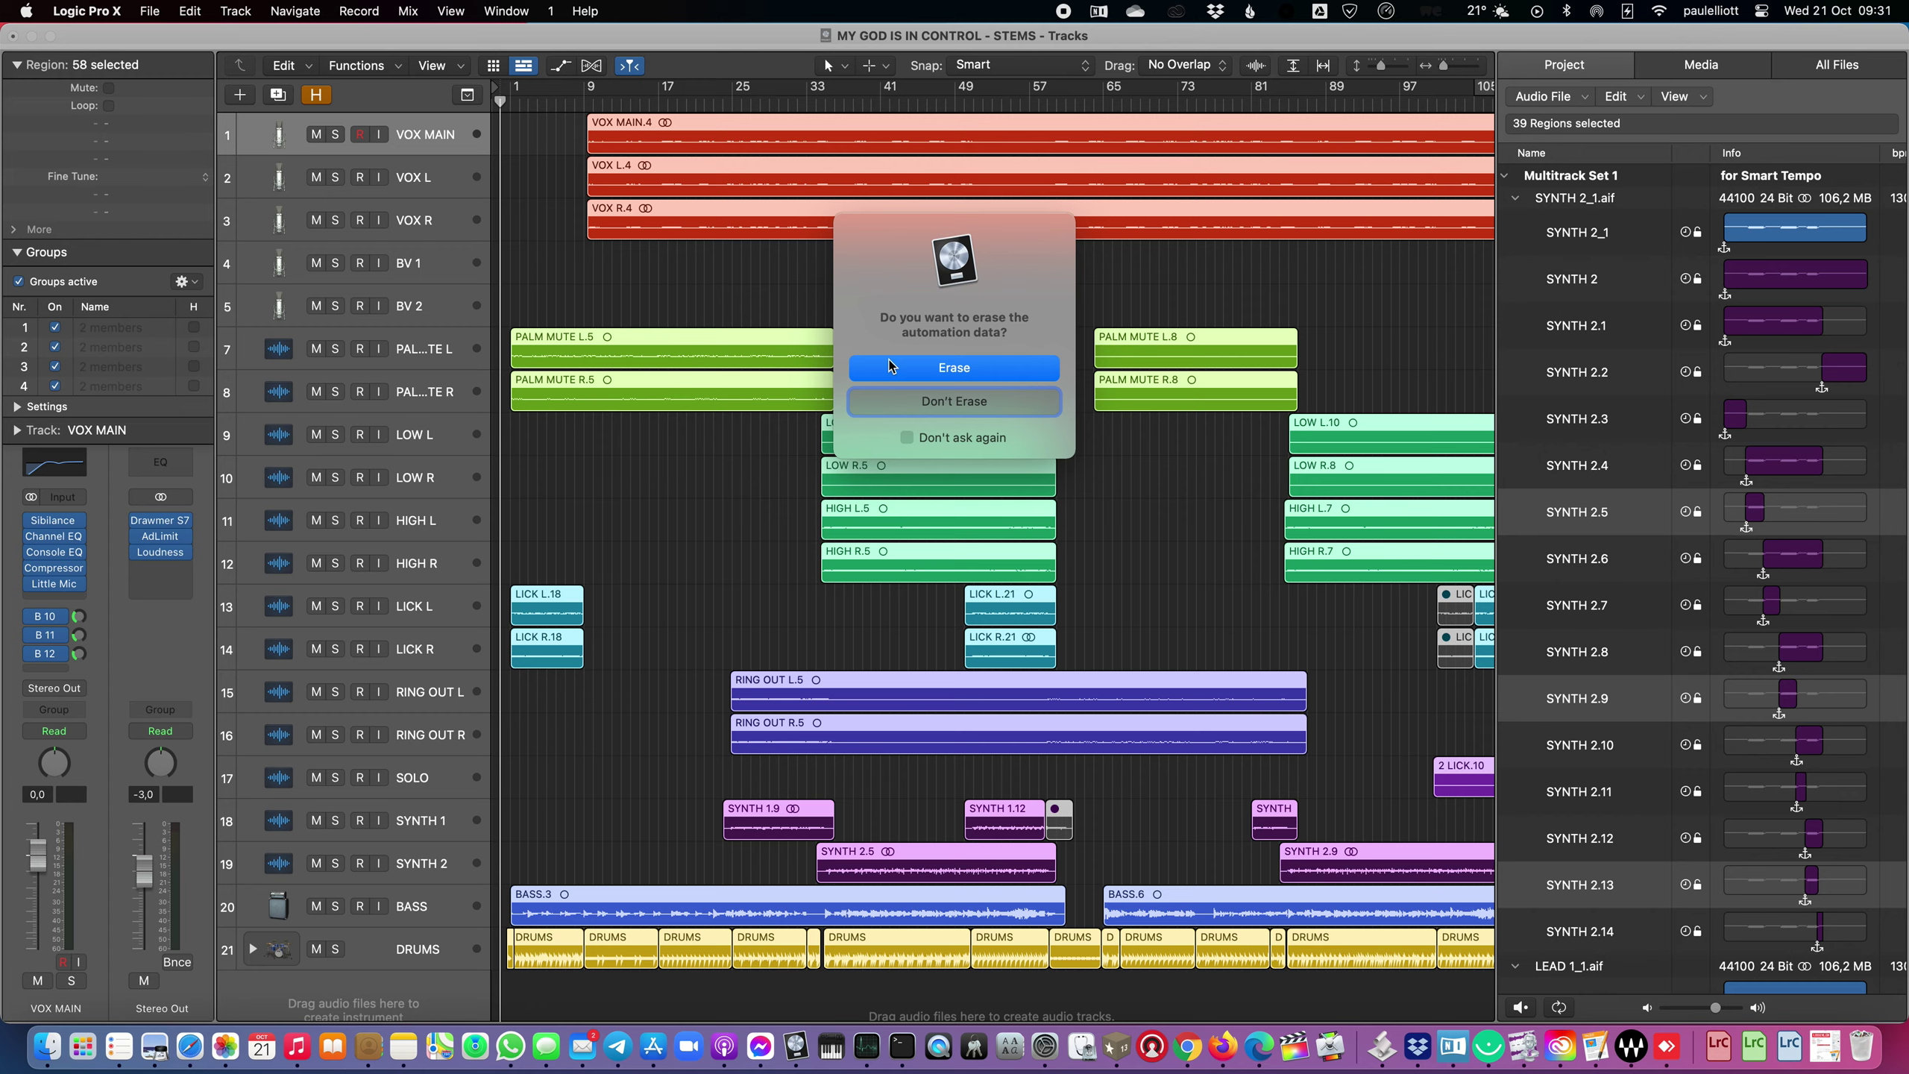
{"action": "left_click", "coordinate": [967, 370]}
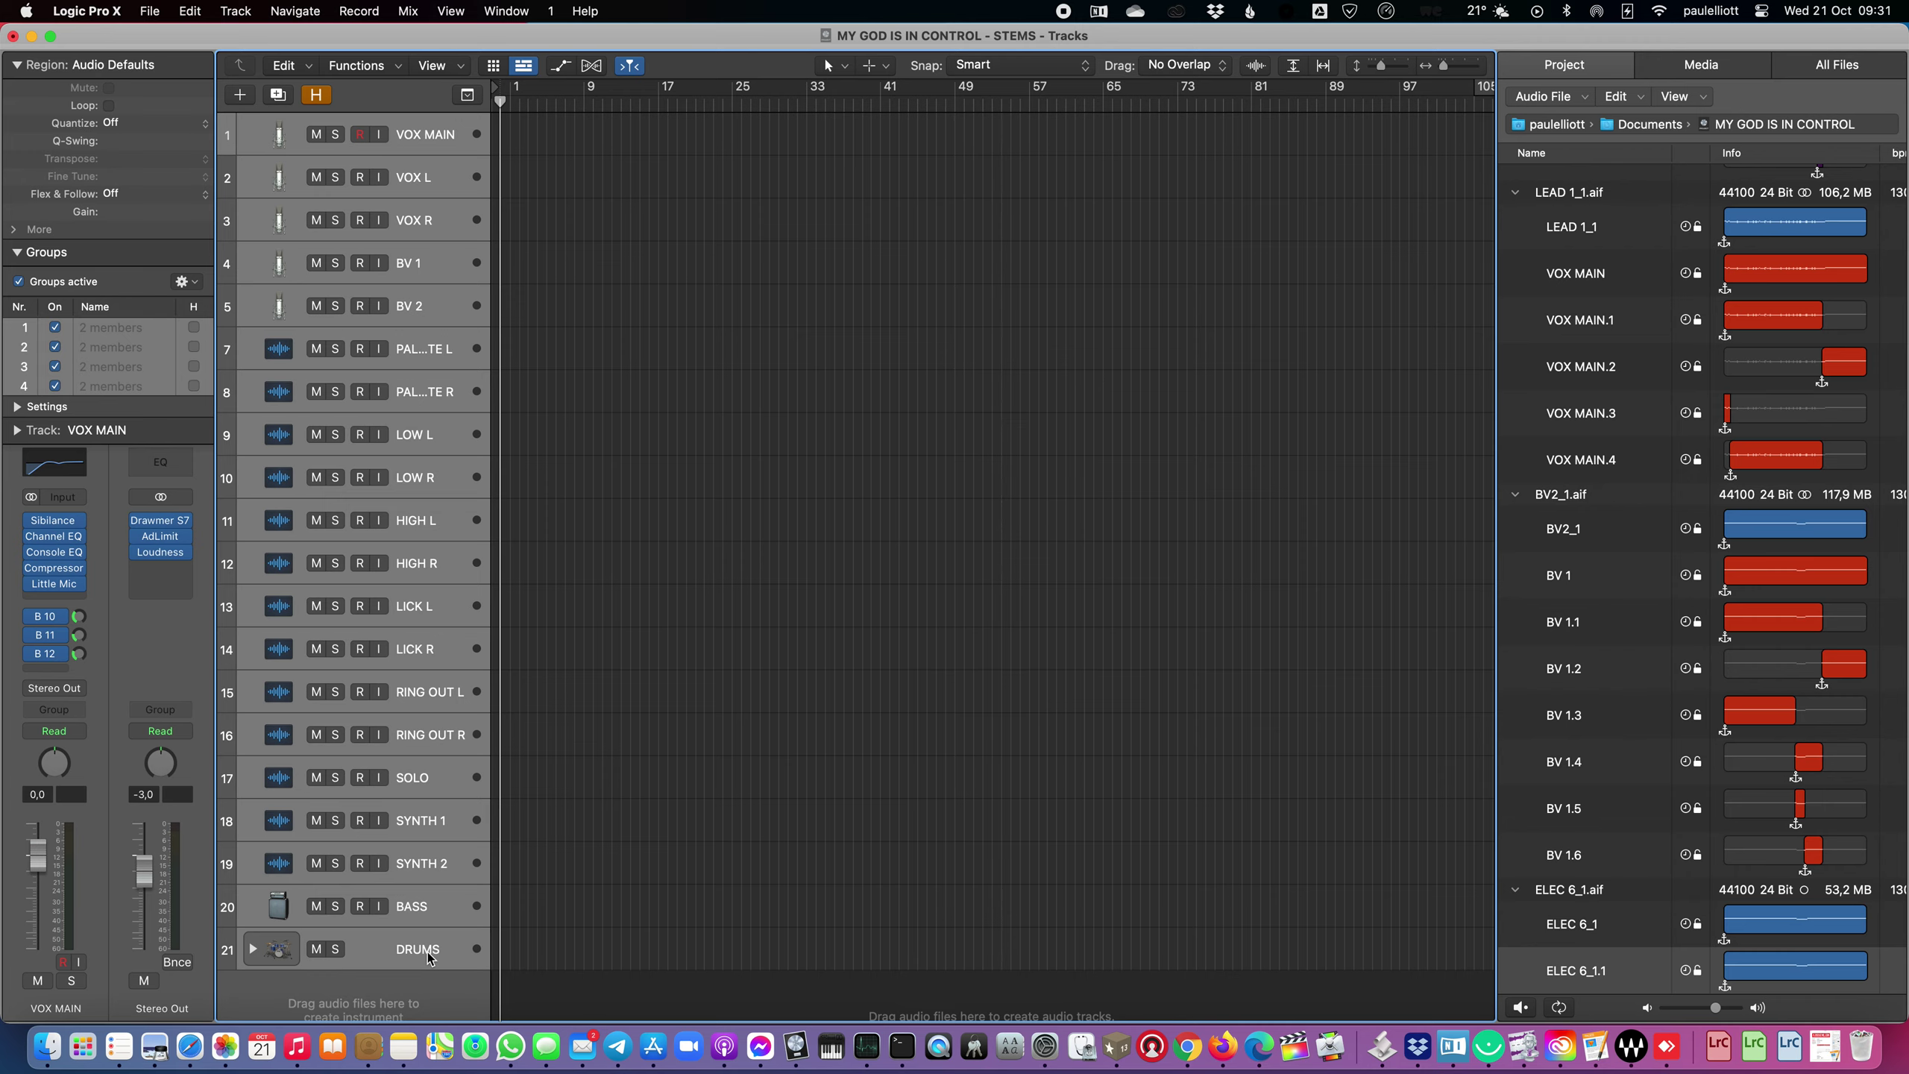
{"action": "key", "text": "super+BackSpace"}
{"action": "left_click", "coordinate": [1150, 656]}
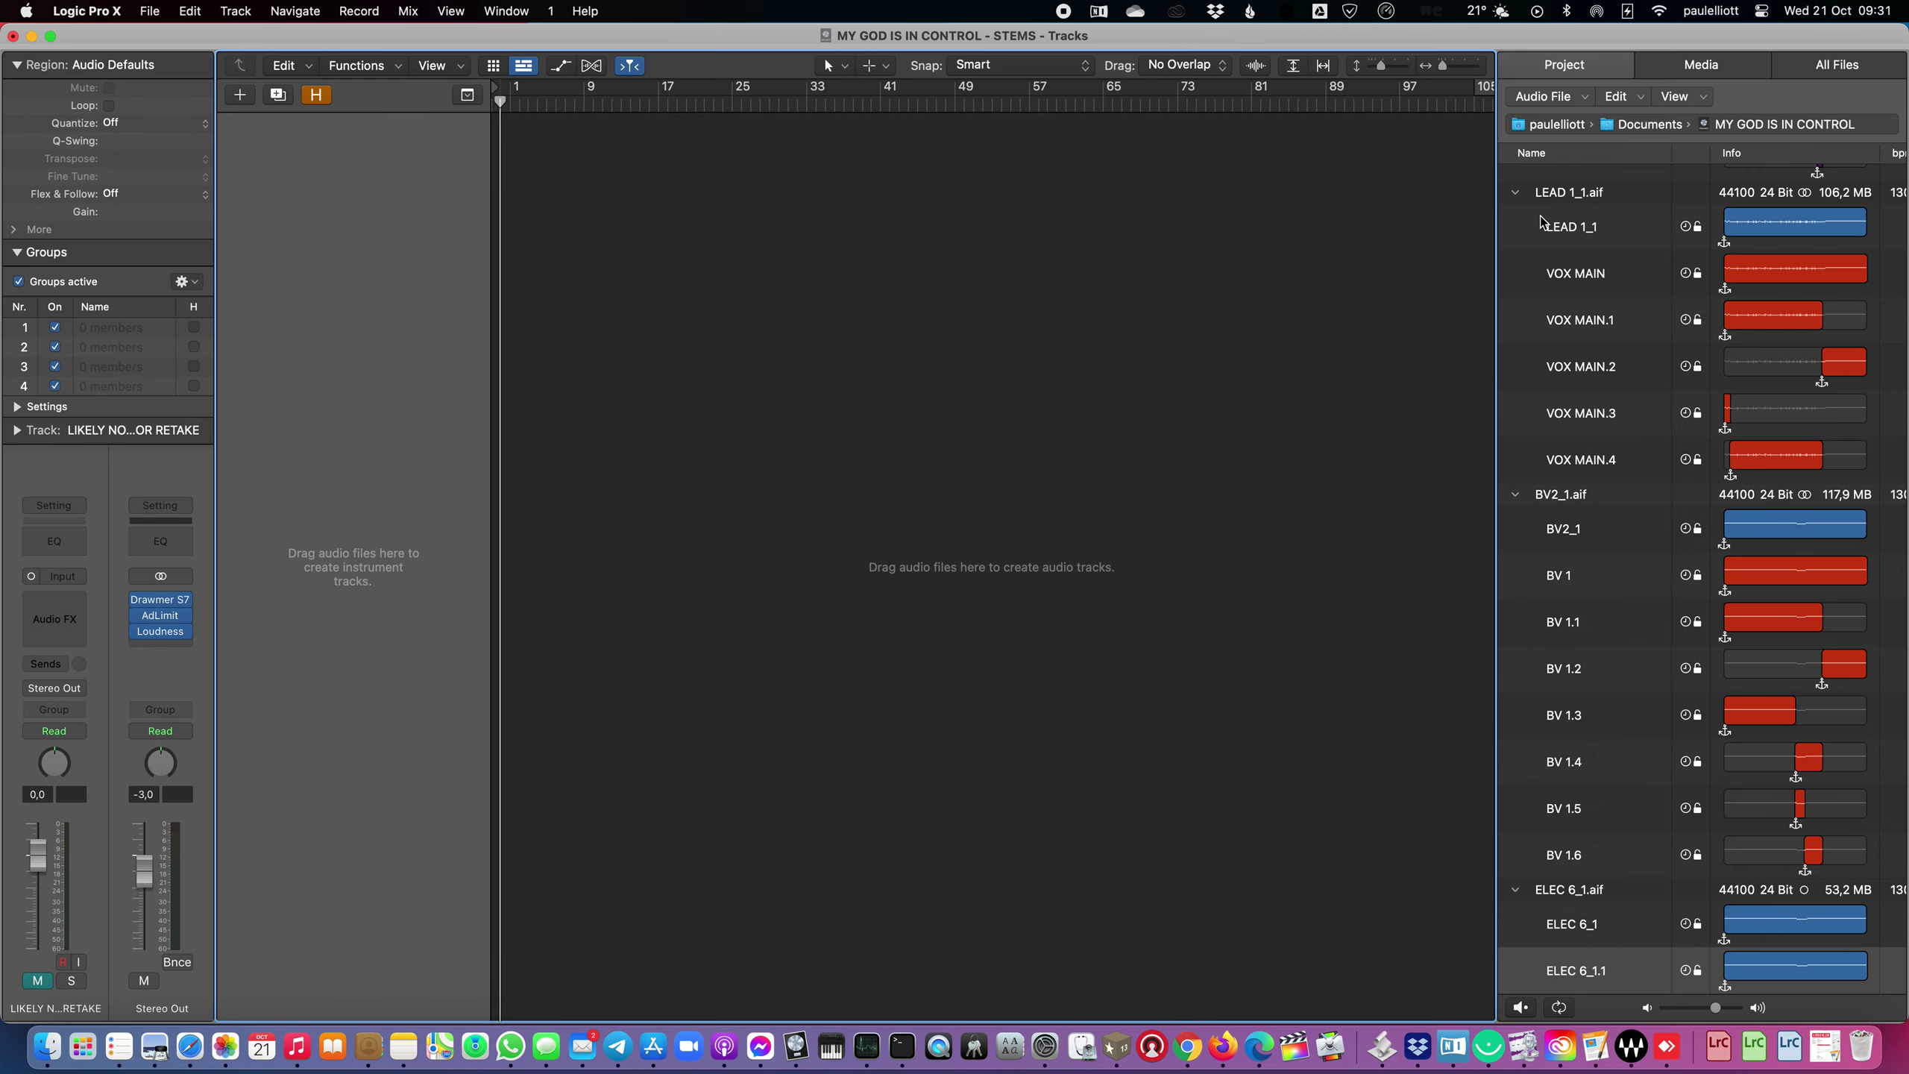
Collapse the expanded audio file entries and Multitrack Set 1 in the project audio browser
{"action": "left_click", "coordinate": [1515, 194]}
{"action": "left_click", "coordinate": [1516, 197]}
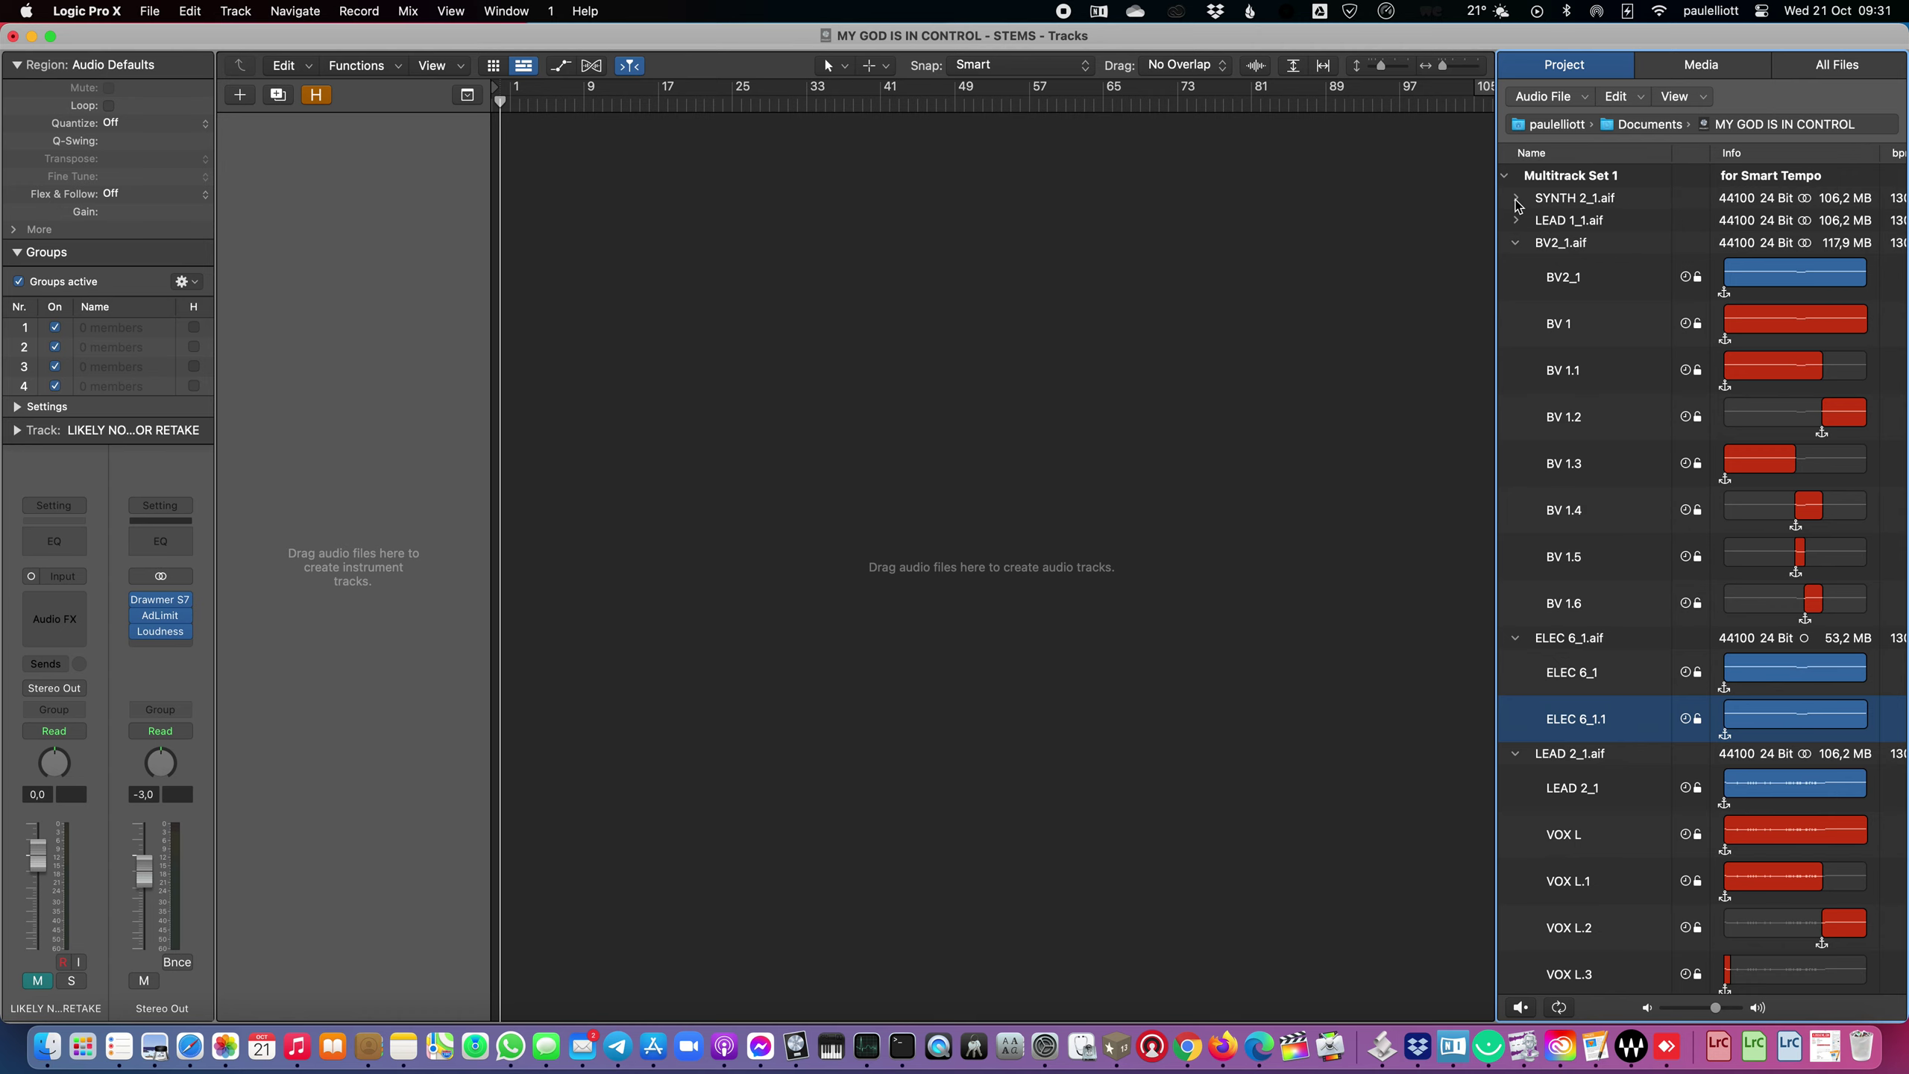
{"action": "left_click", "coordinate": [1516, 199]}
{"action": "left_click", "coordinate": [1516, 199]}
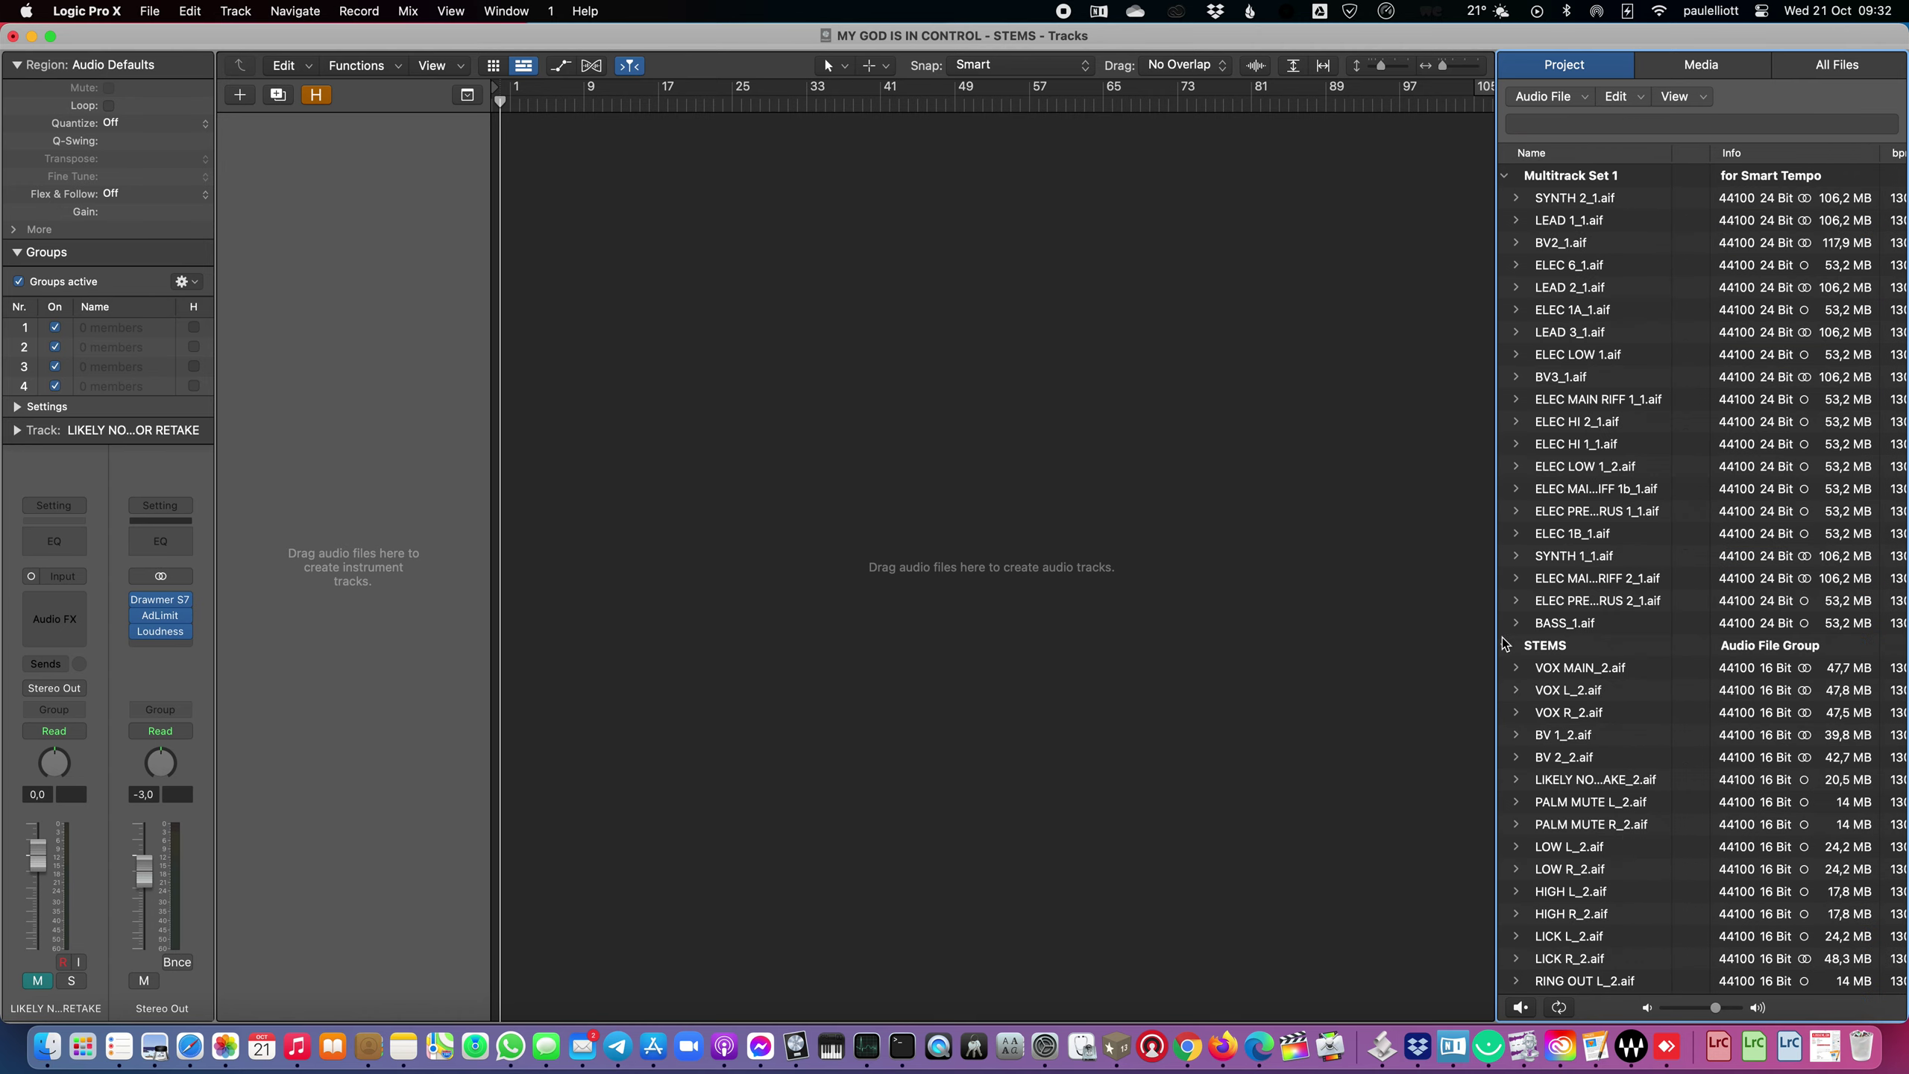
{"action": "left_click", "coordinate": [1505, 175]}
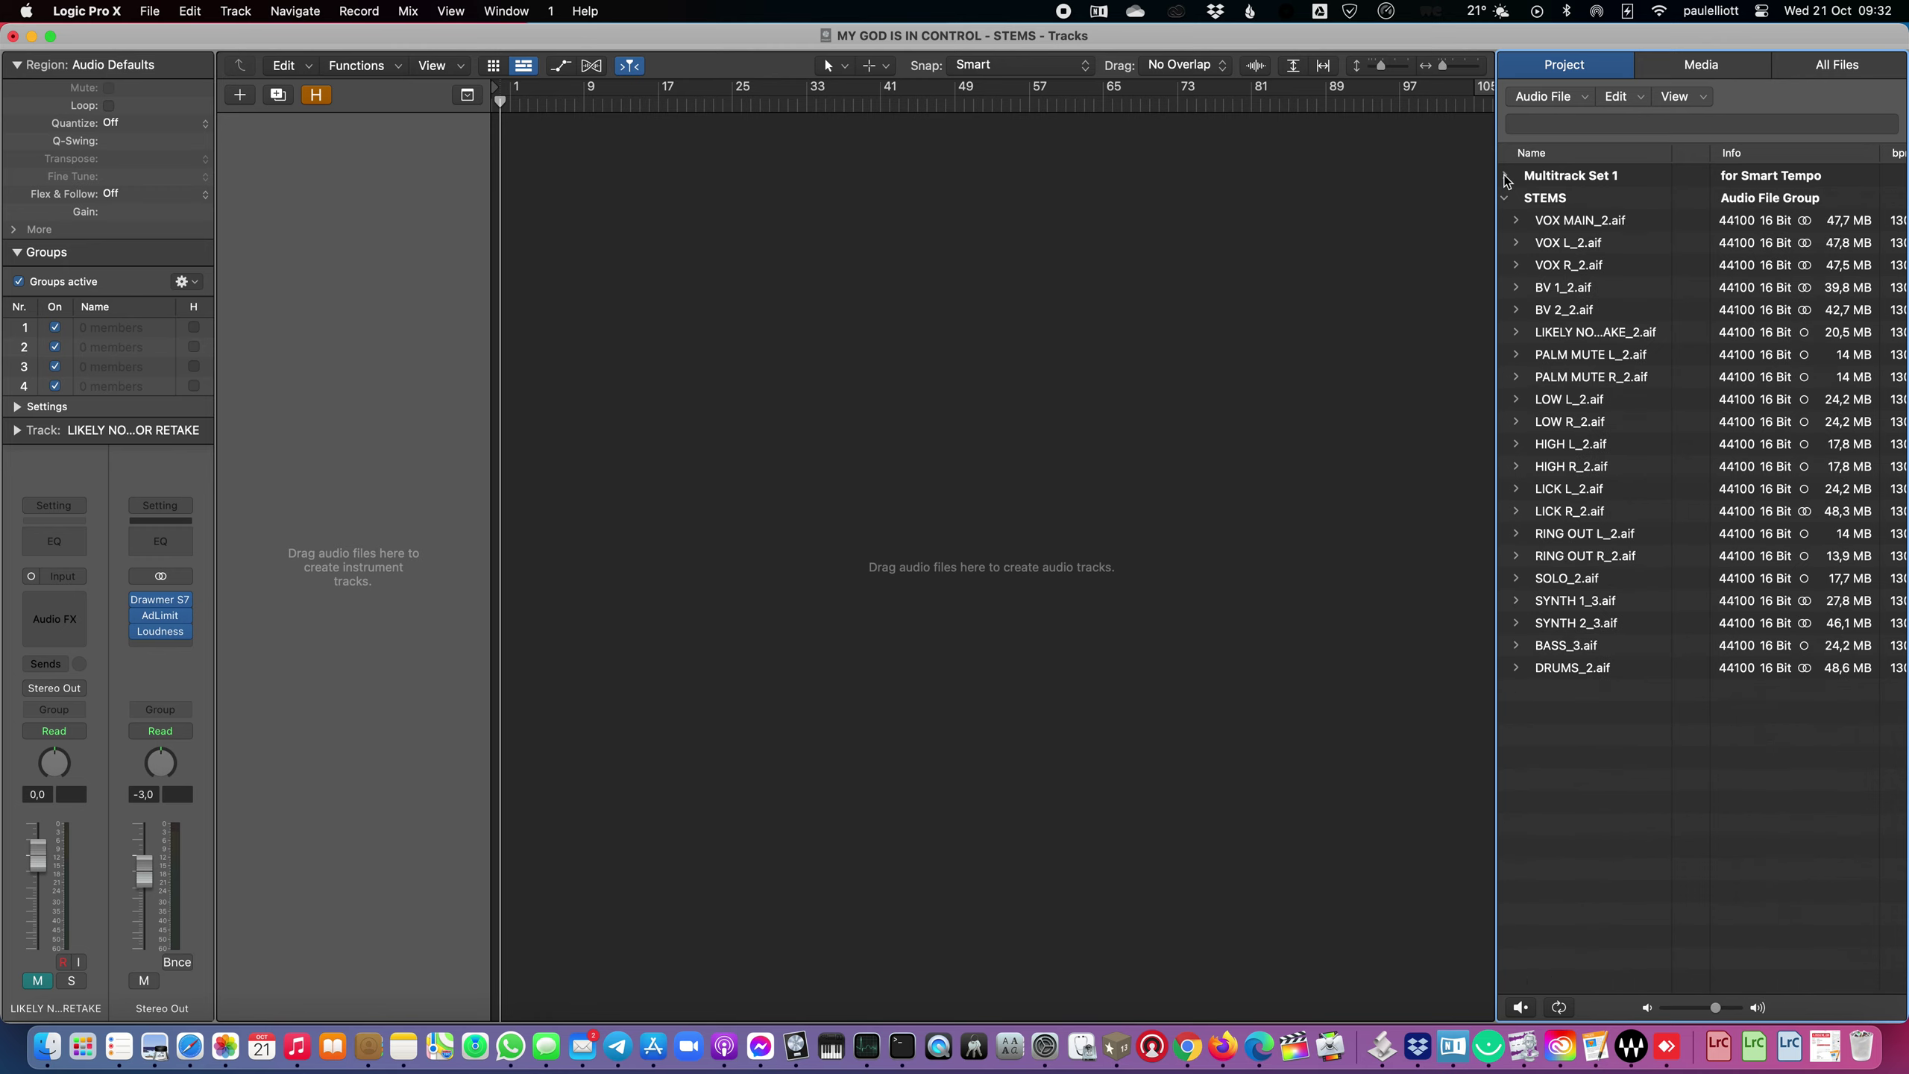
Add all files in the STEMS group to newly created tracks, marking them as stems from one project
{"action": "left_click", "coordinate": [1554, 202]}
{"action": "left_click", "coordinate": [1566, 220]}
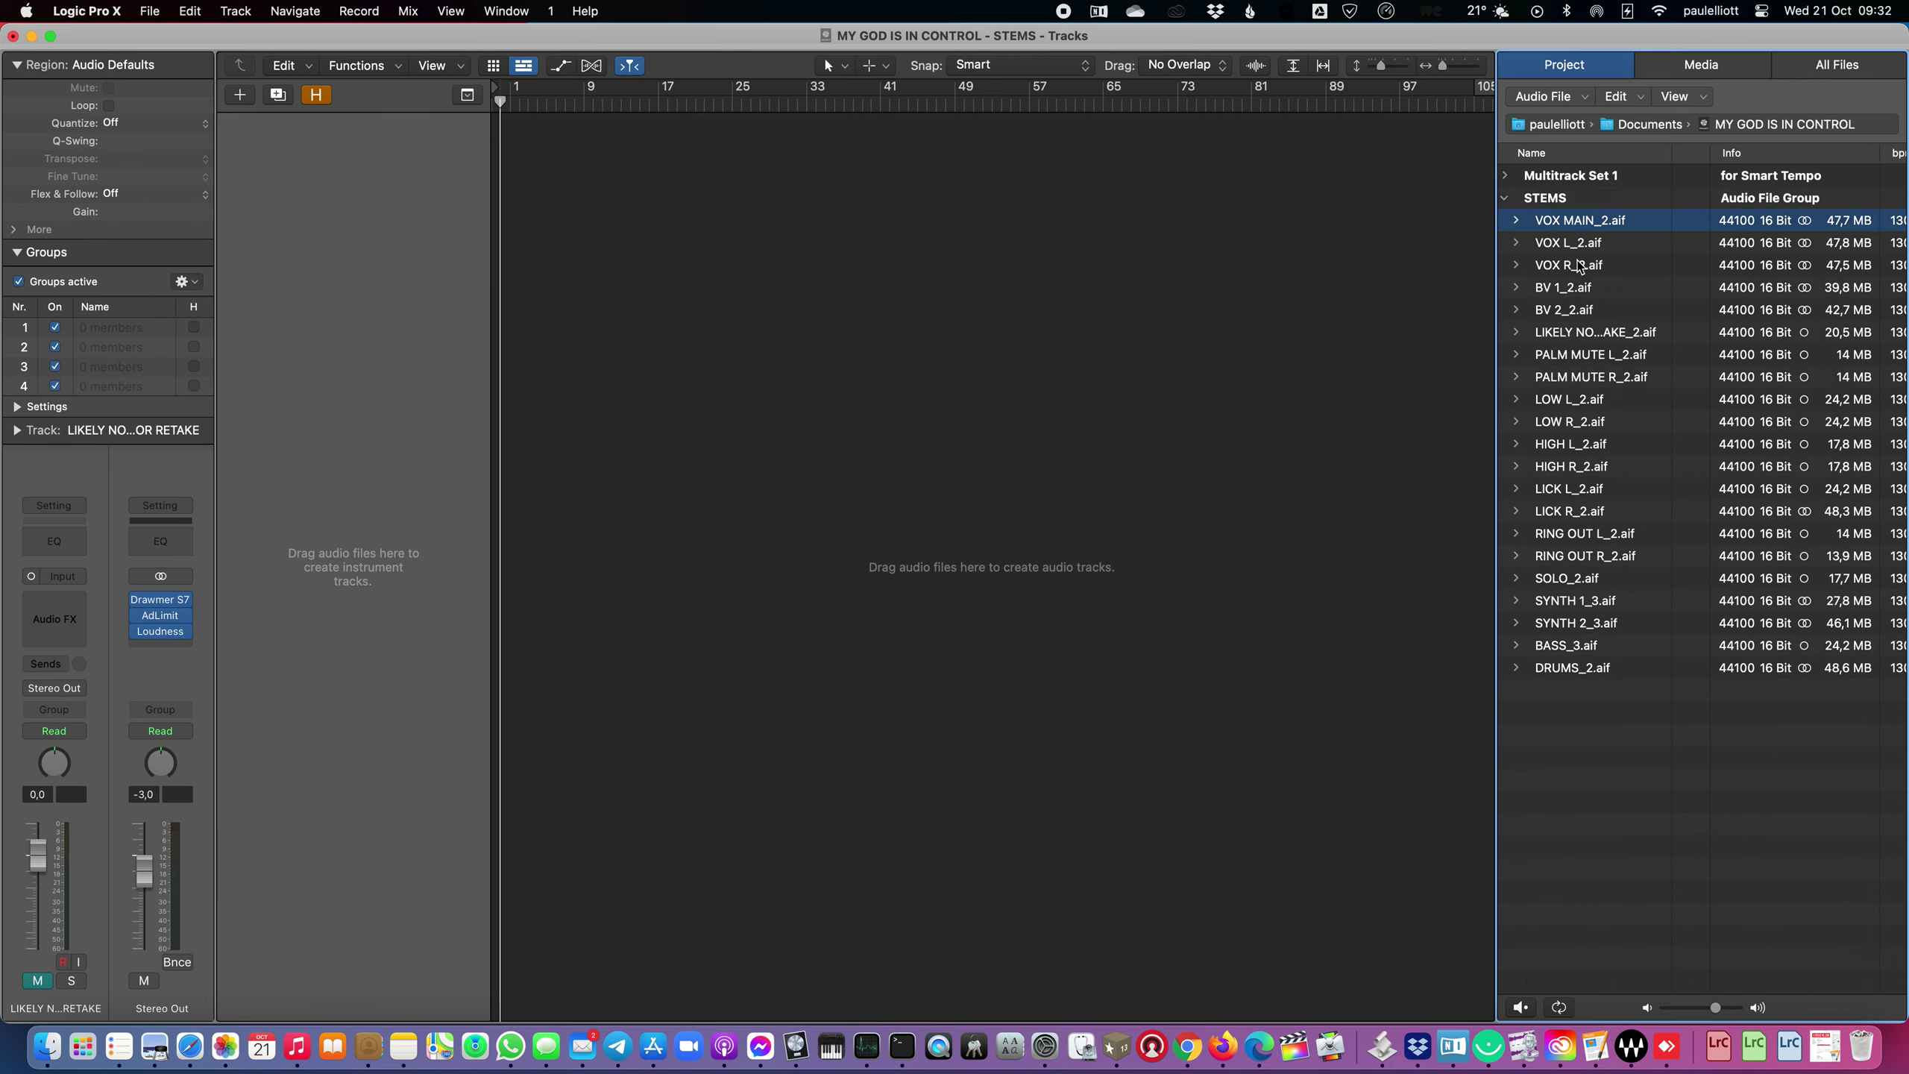
{"action": "left_click", "coordinate": [1561, 671], "text": "shift"}
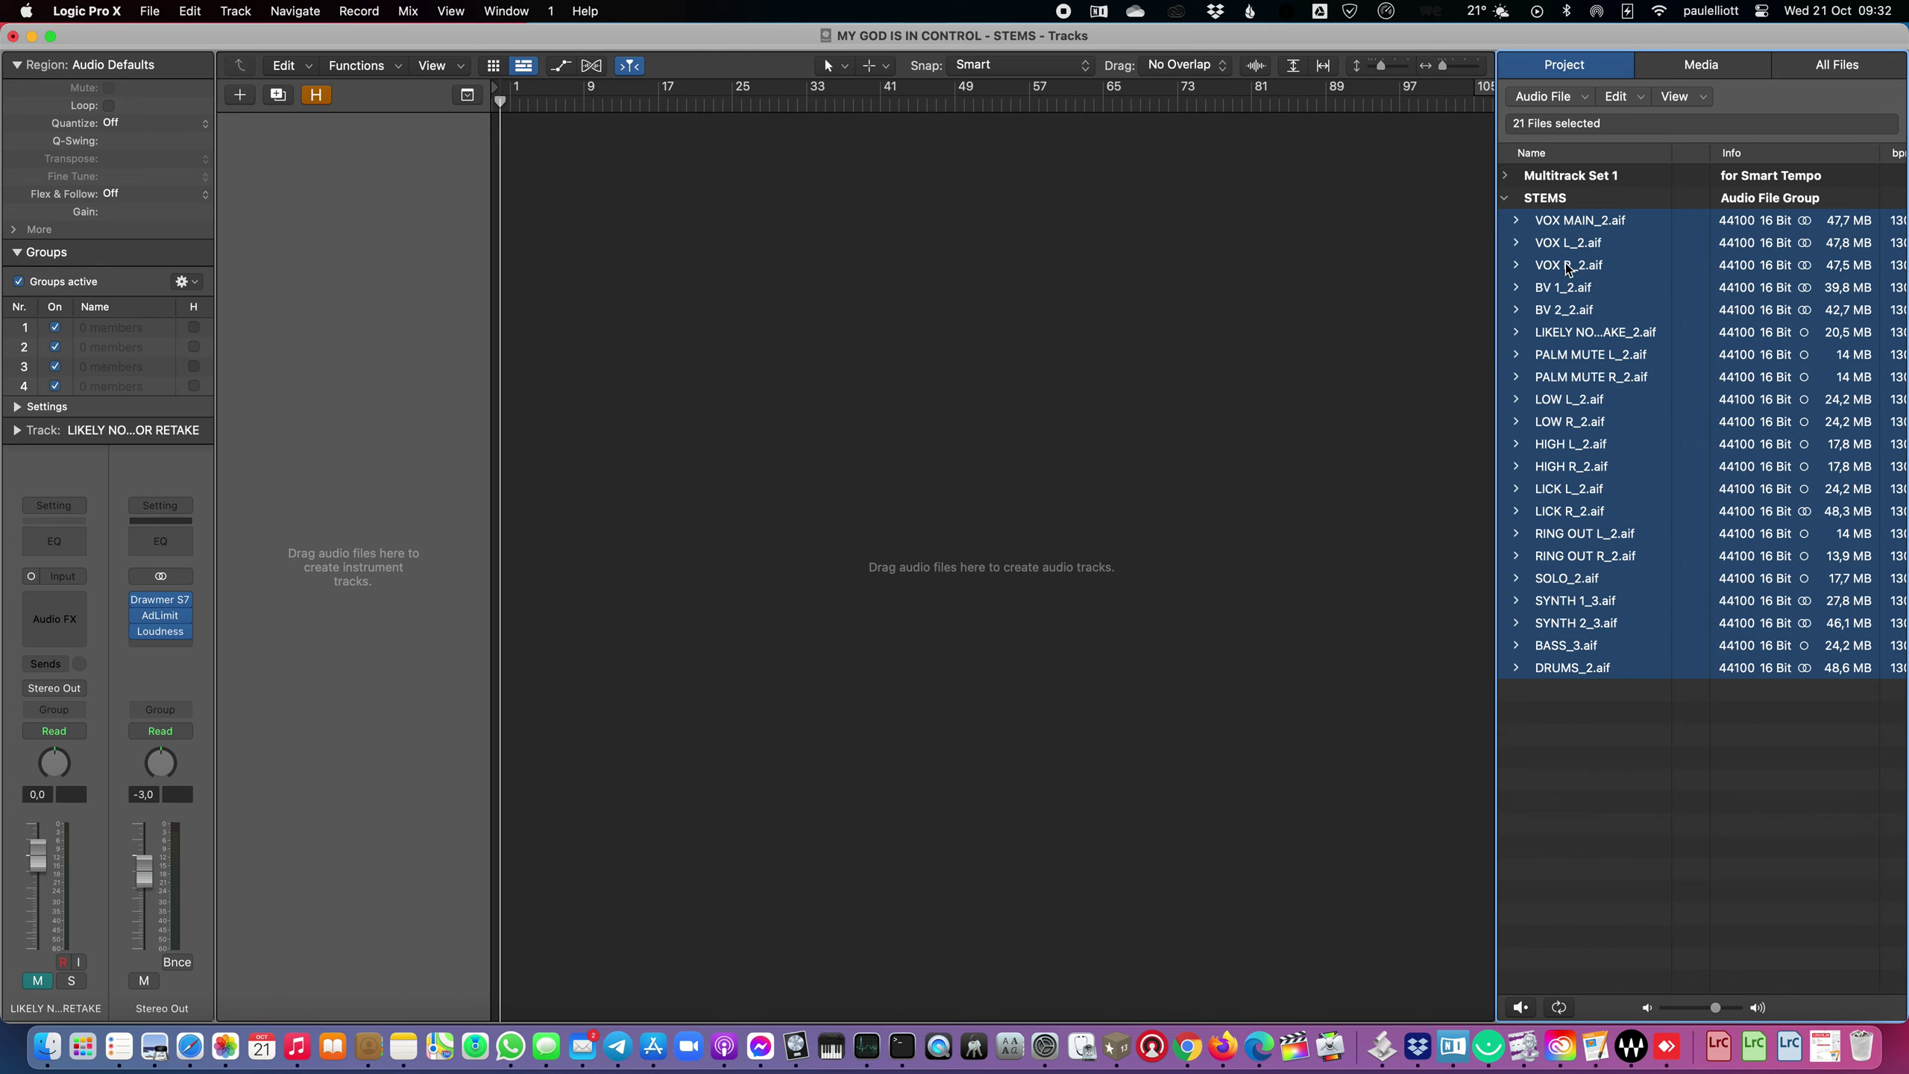
{"action": "right_click", "coordinate": [1563, 241]}
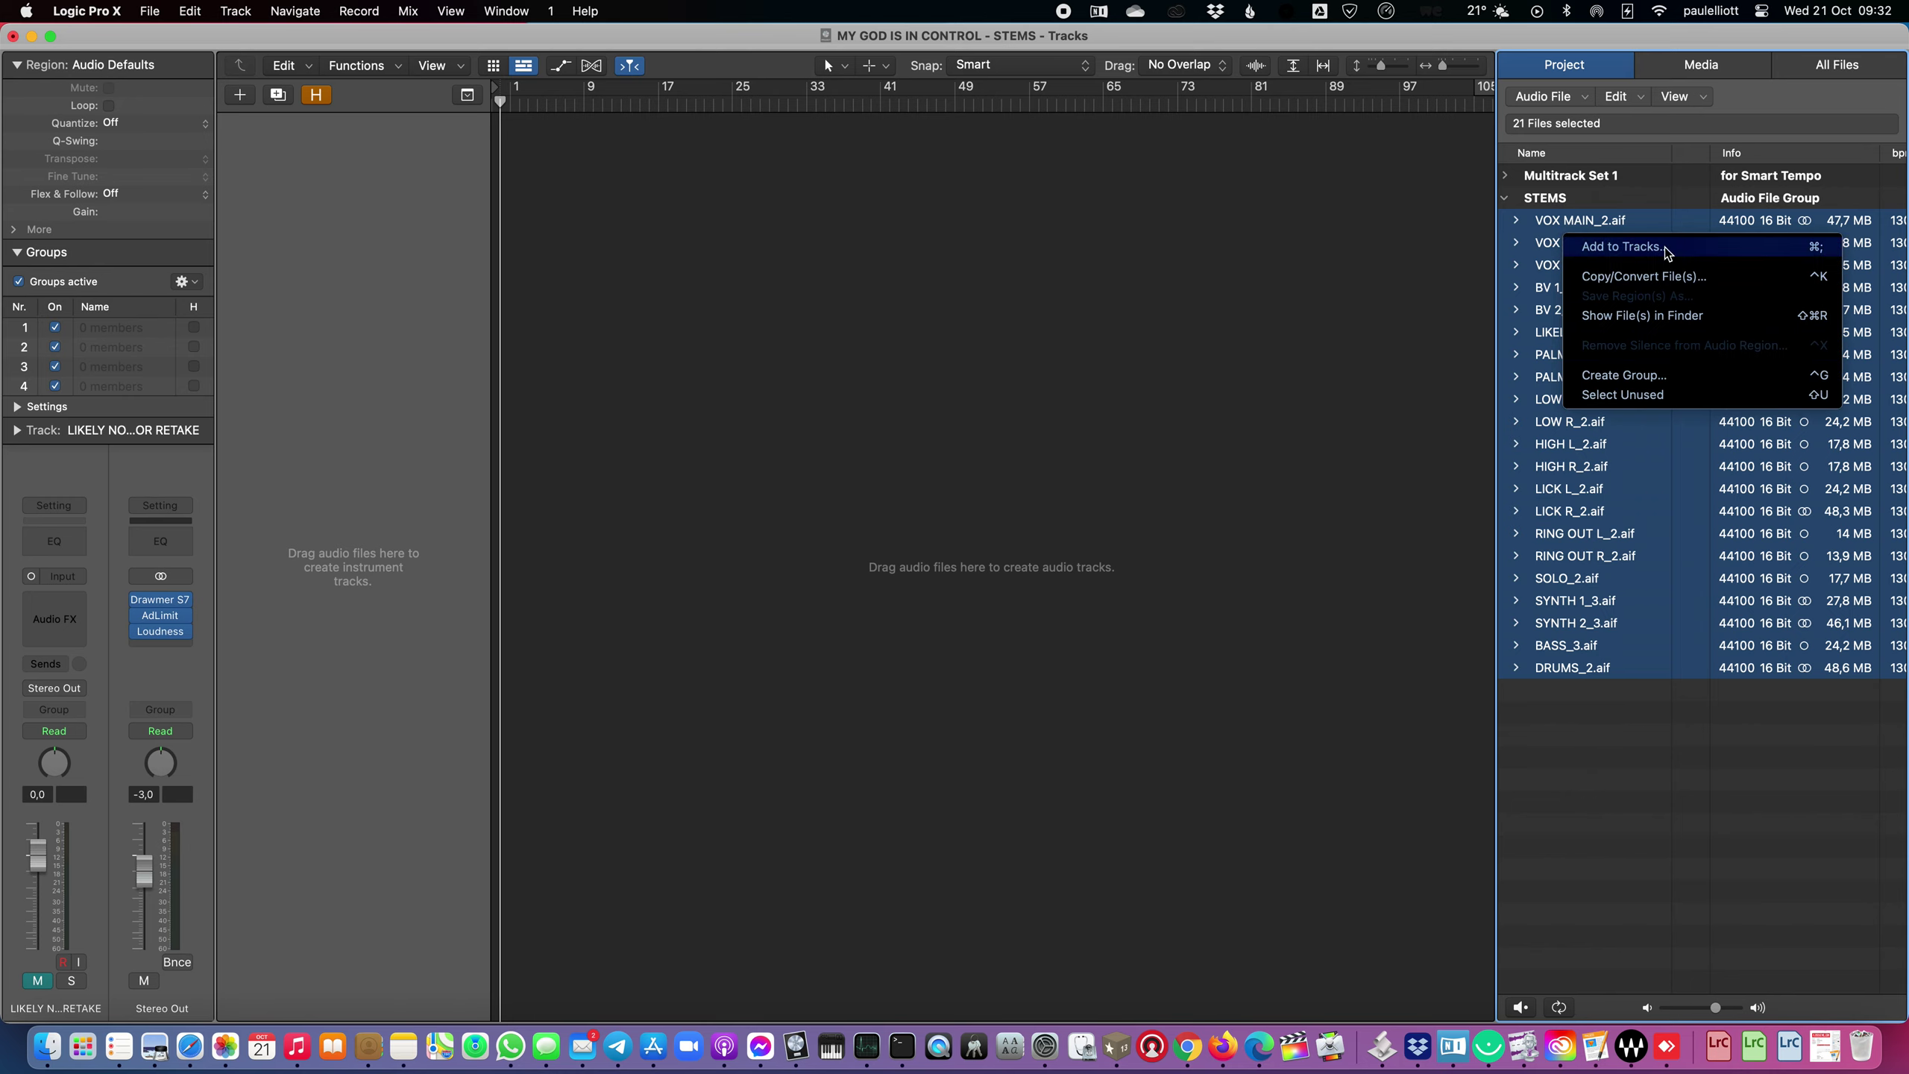
{"action": "left_click", "coordinate": [1725, 254]}
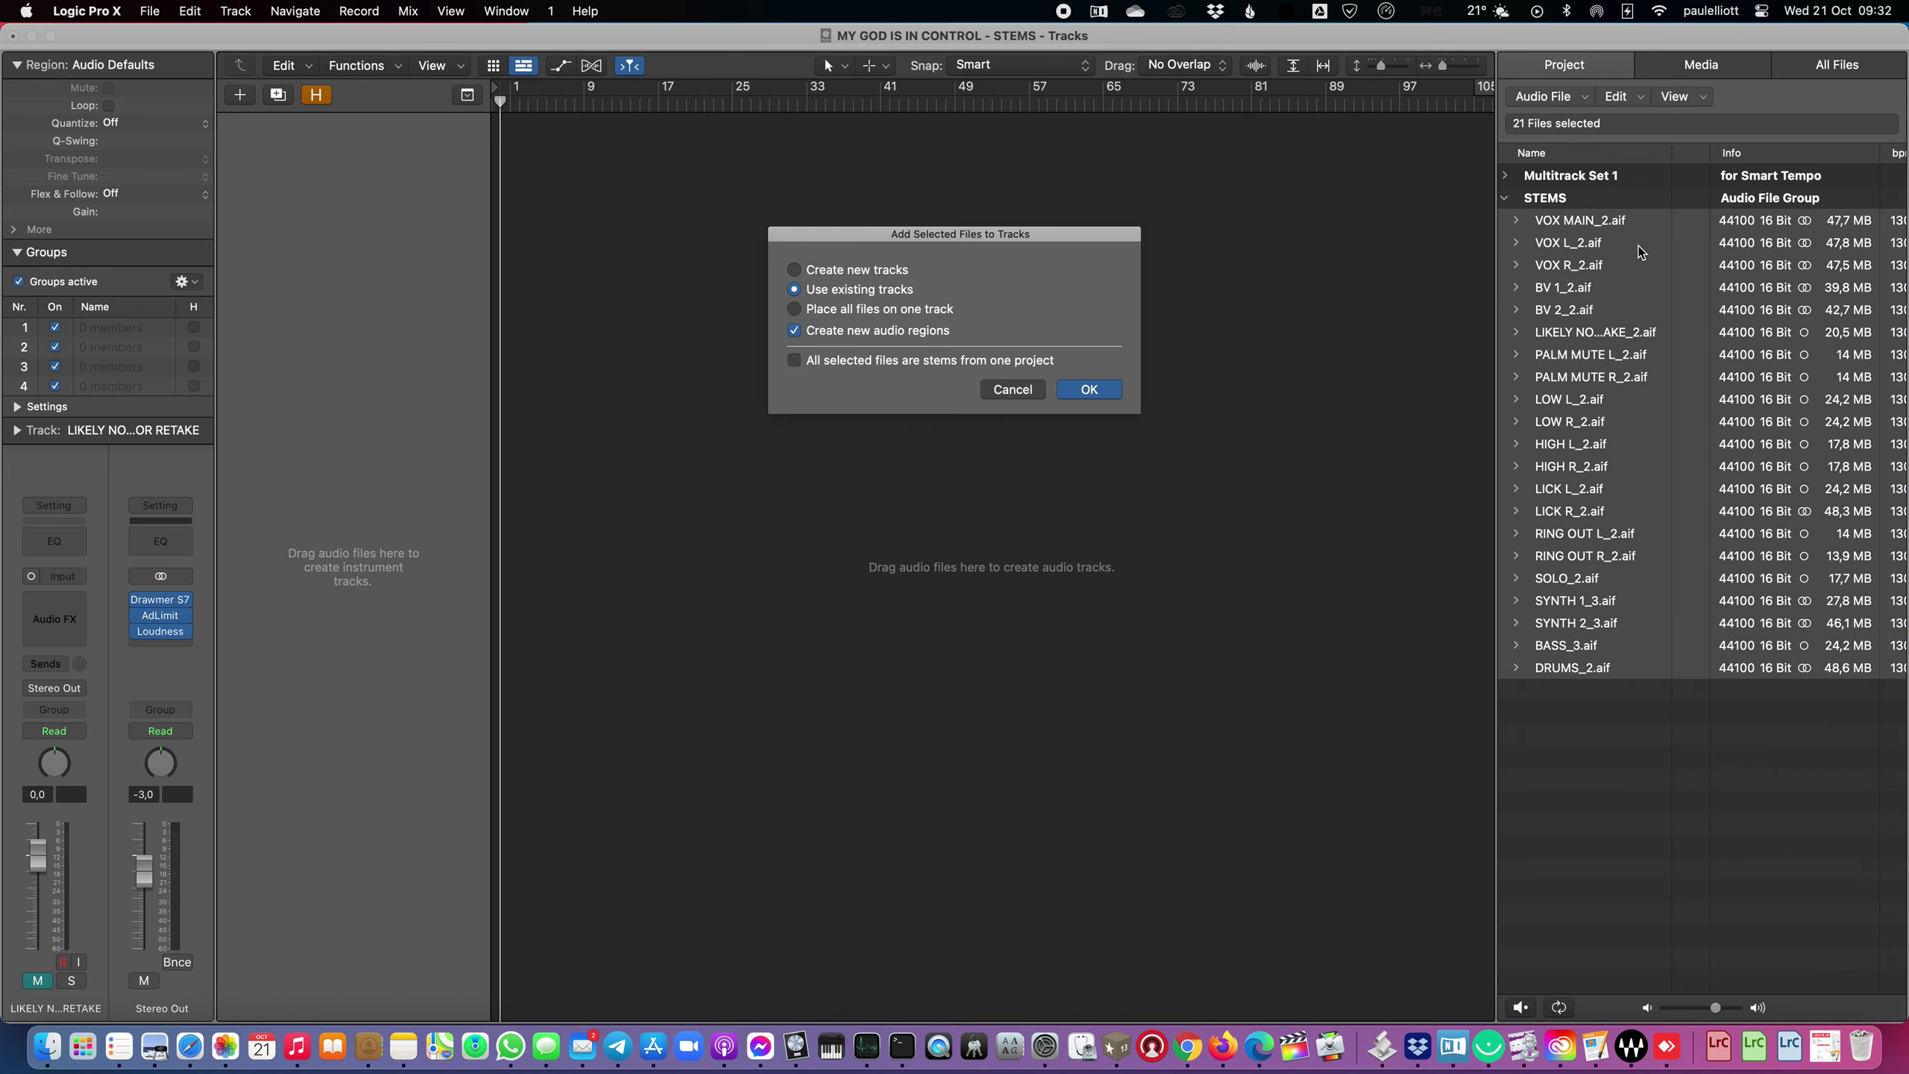
{"action": "left_click", "coordinate": [810, 270]}
{"action": "left_click", "coordinate": [797, 361]}
{"action": "key", "text": "Return"}
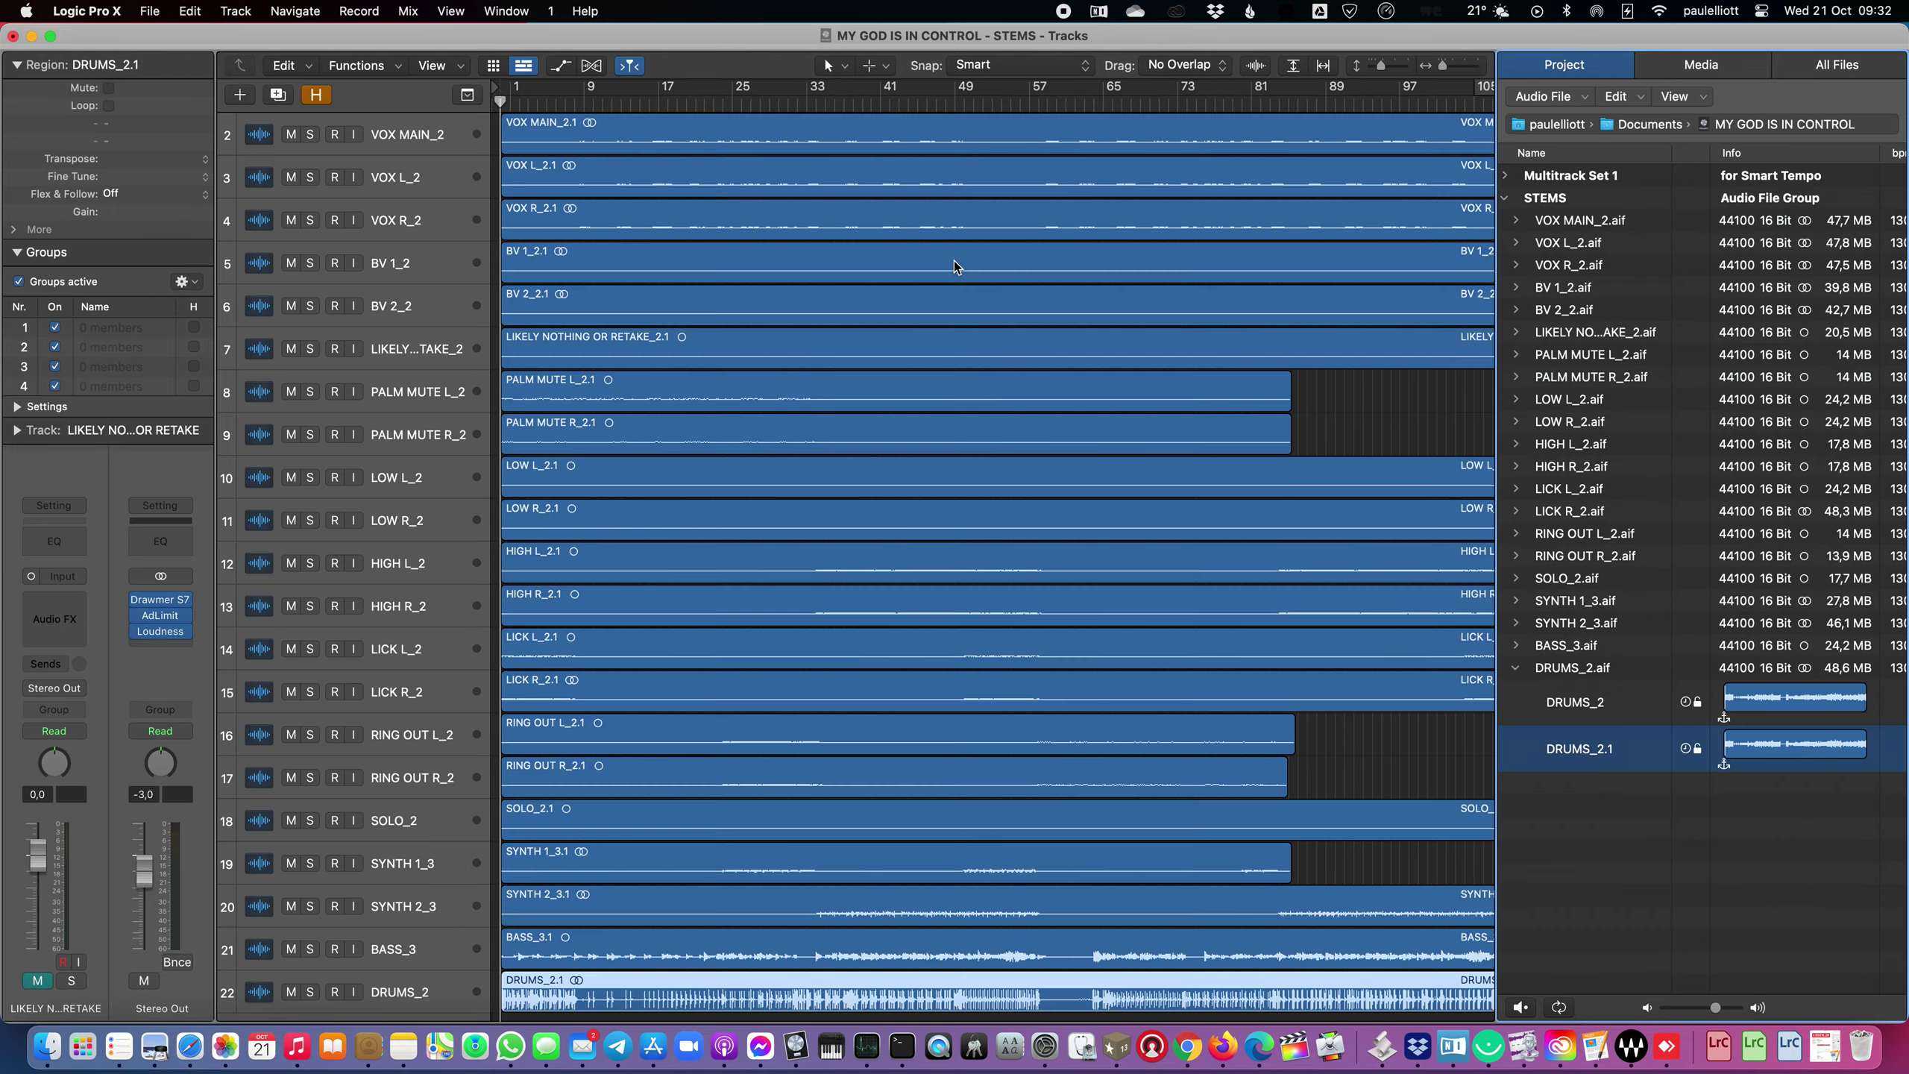
Hide the project audio browser, look over the new stem tracks and play the project from the start
{"action": "scroll", "coordinate": [1254, 383], "scroll_direction": "down", "scroll_amount": 2}
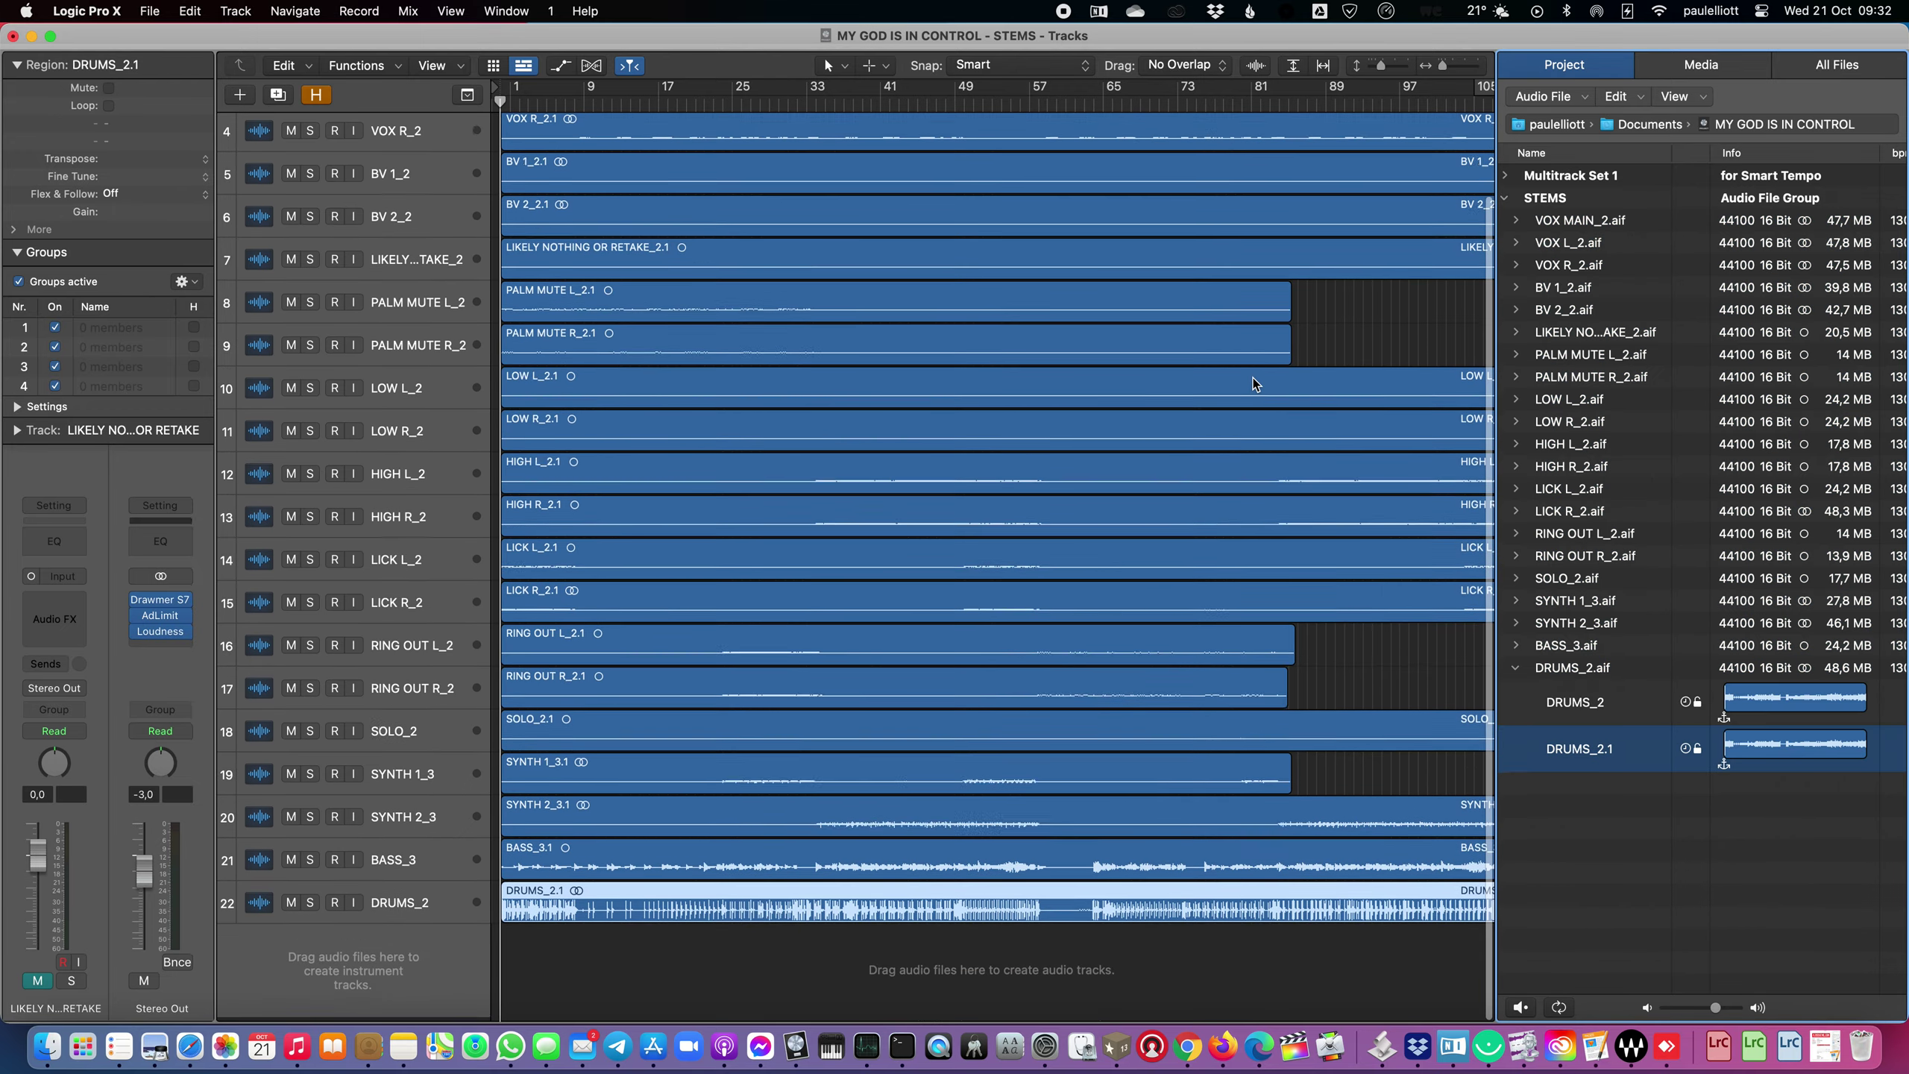
{"action": "scroll", "coordinate": [1262, 384], "scroll_direction": "up", "scroll_amount": 1}
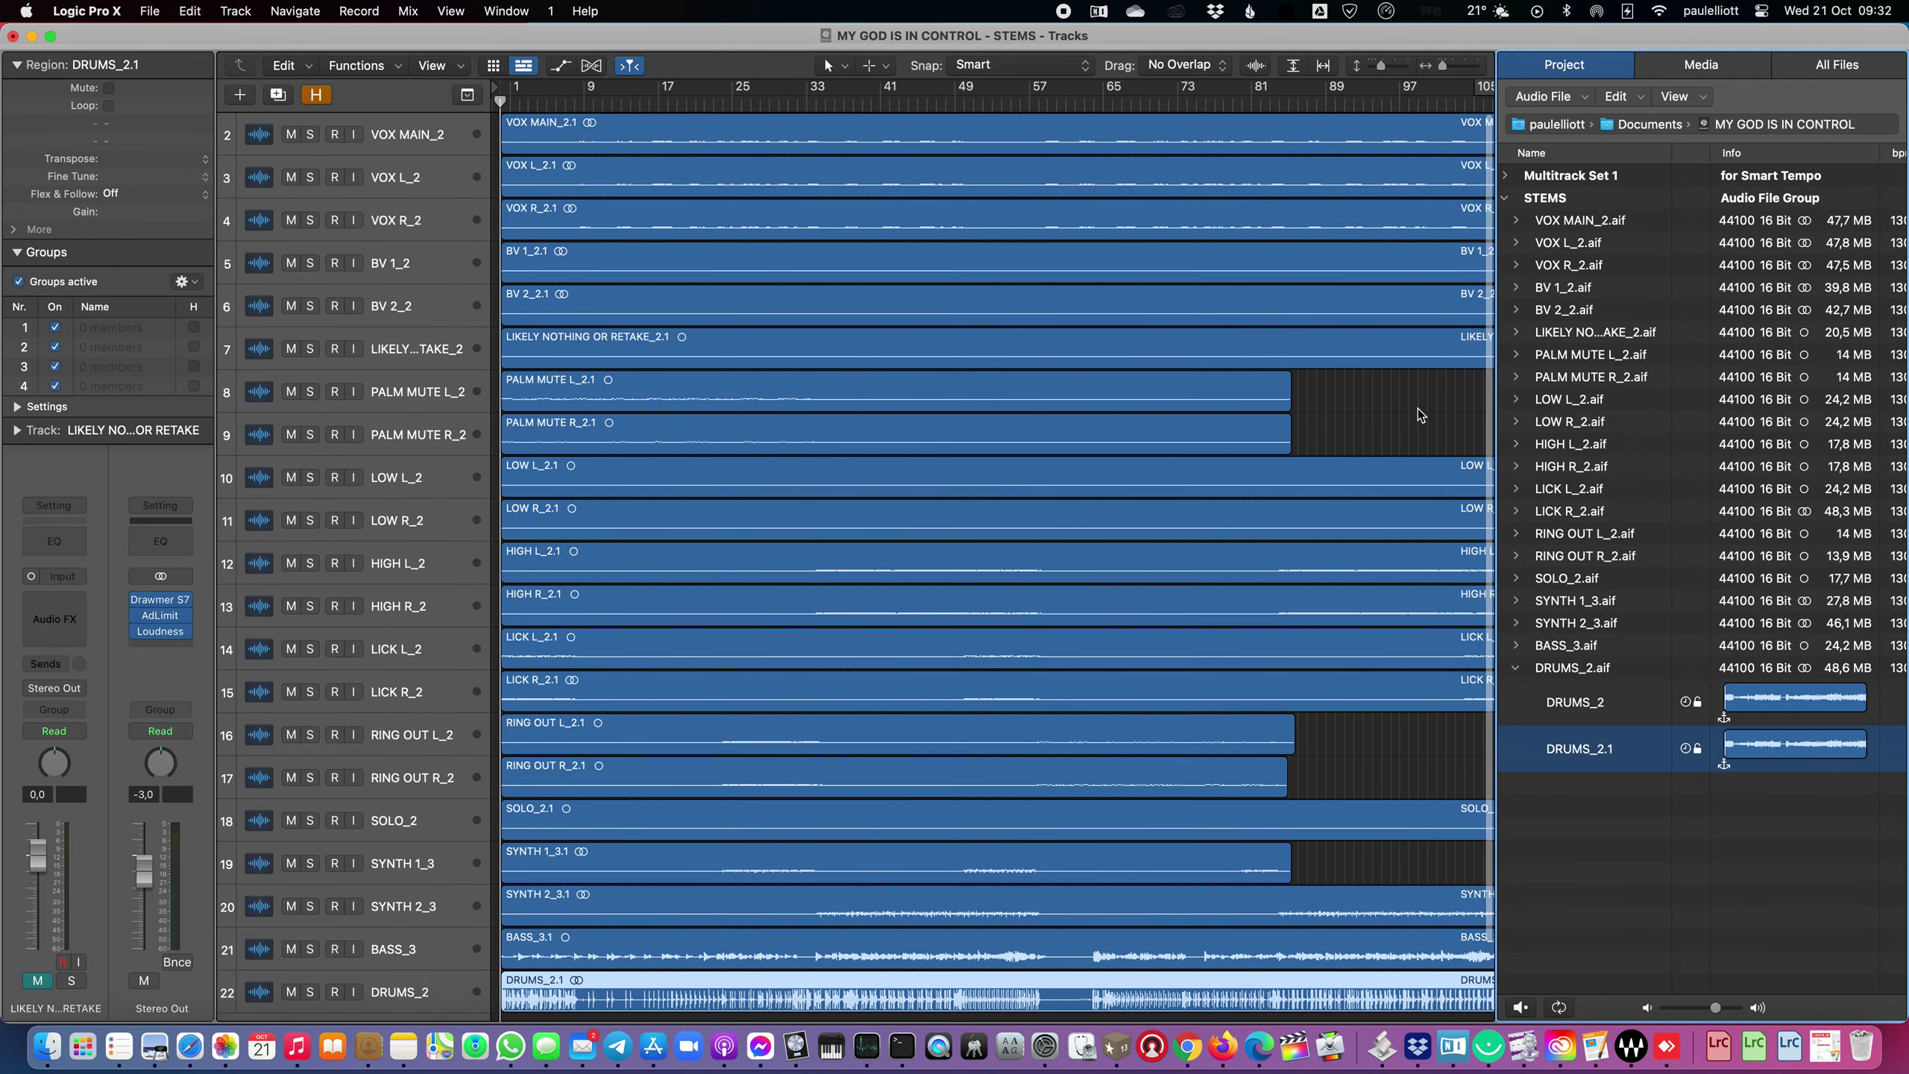
{"action": "key", "text": "f"}
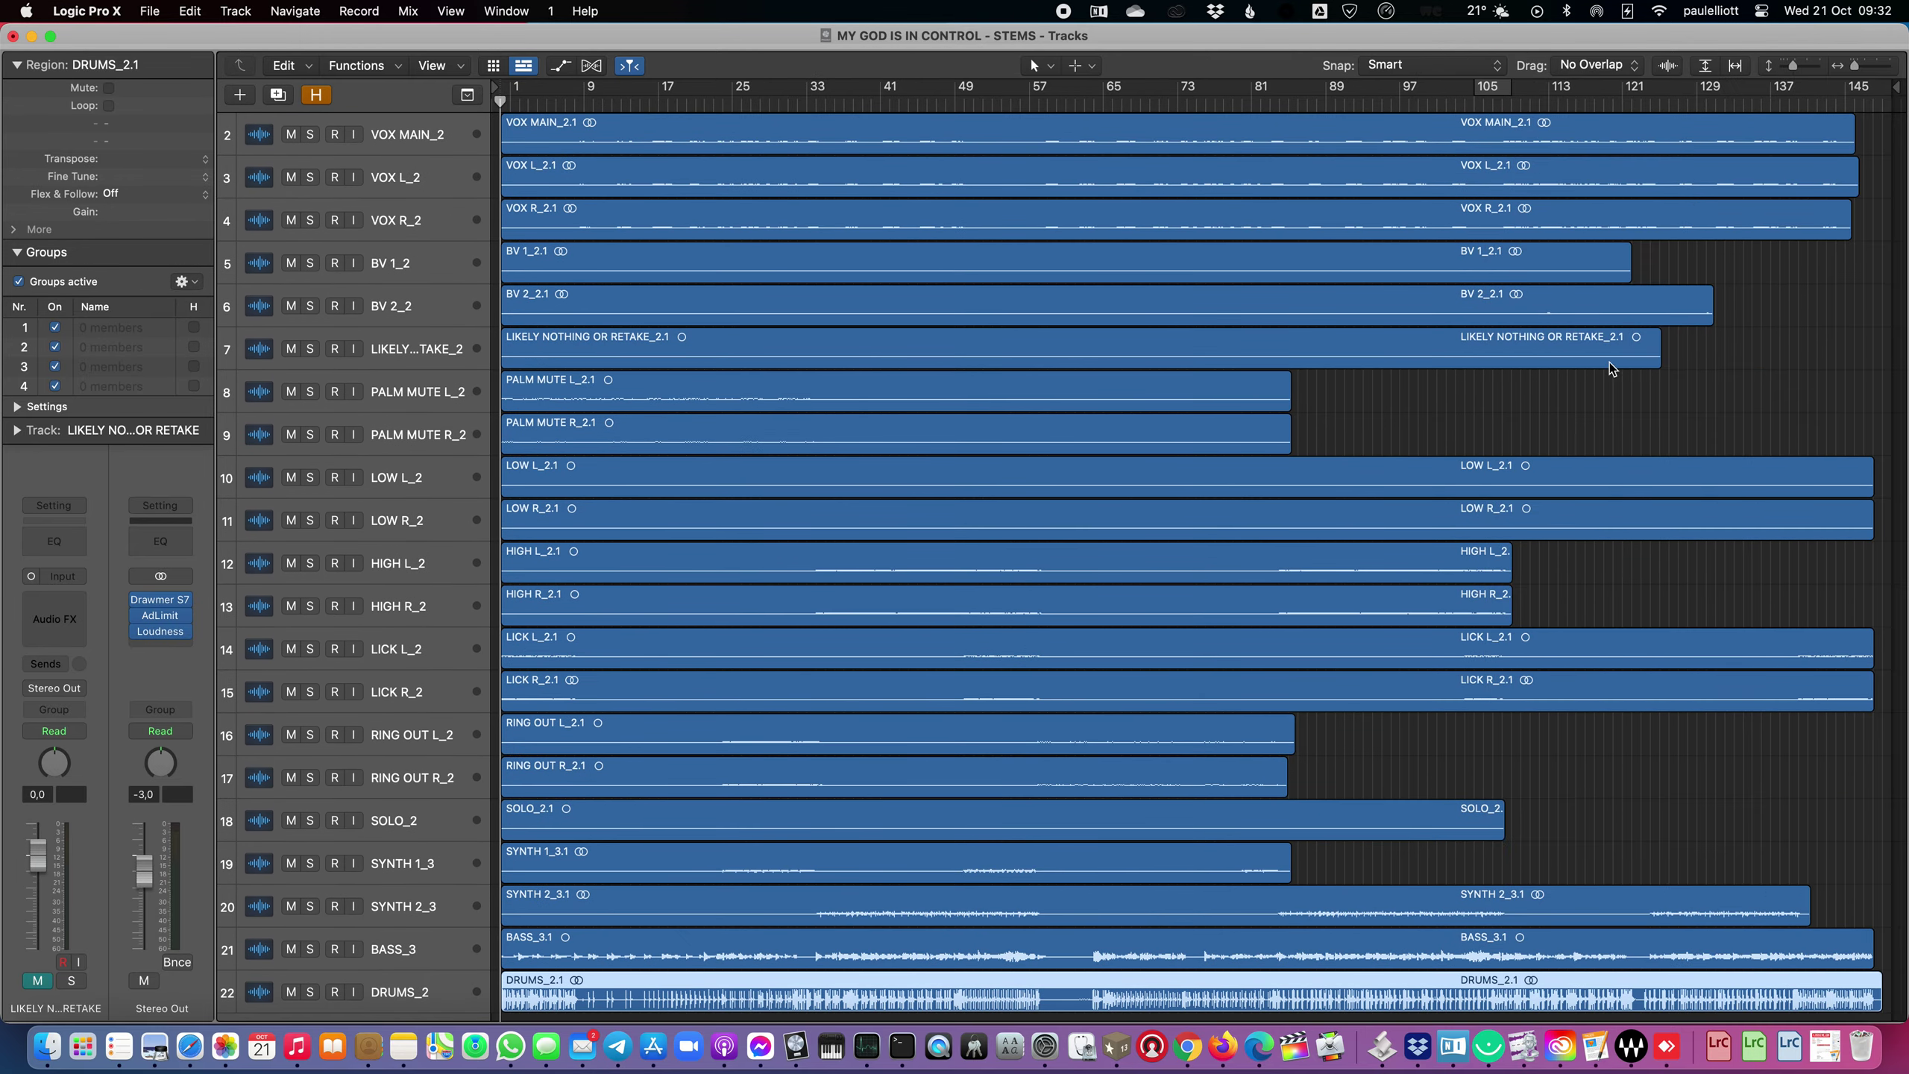
{"action": "left_click", "coordinate": [1444, 406]}
{"action": "scroll", "coordinate": [1428, 405], "scroll_direction": "down", "scroll_amount": 2}
{"action": "scroll", "coordinate": [1420, 401], "scroll_direction": "up", "scroll_amount": 2}
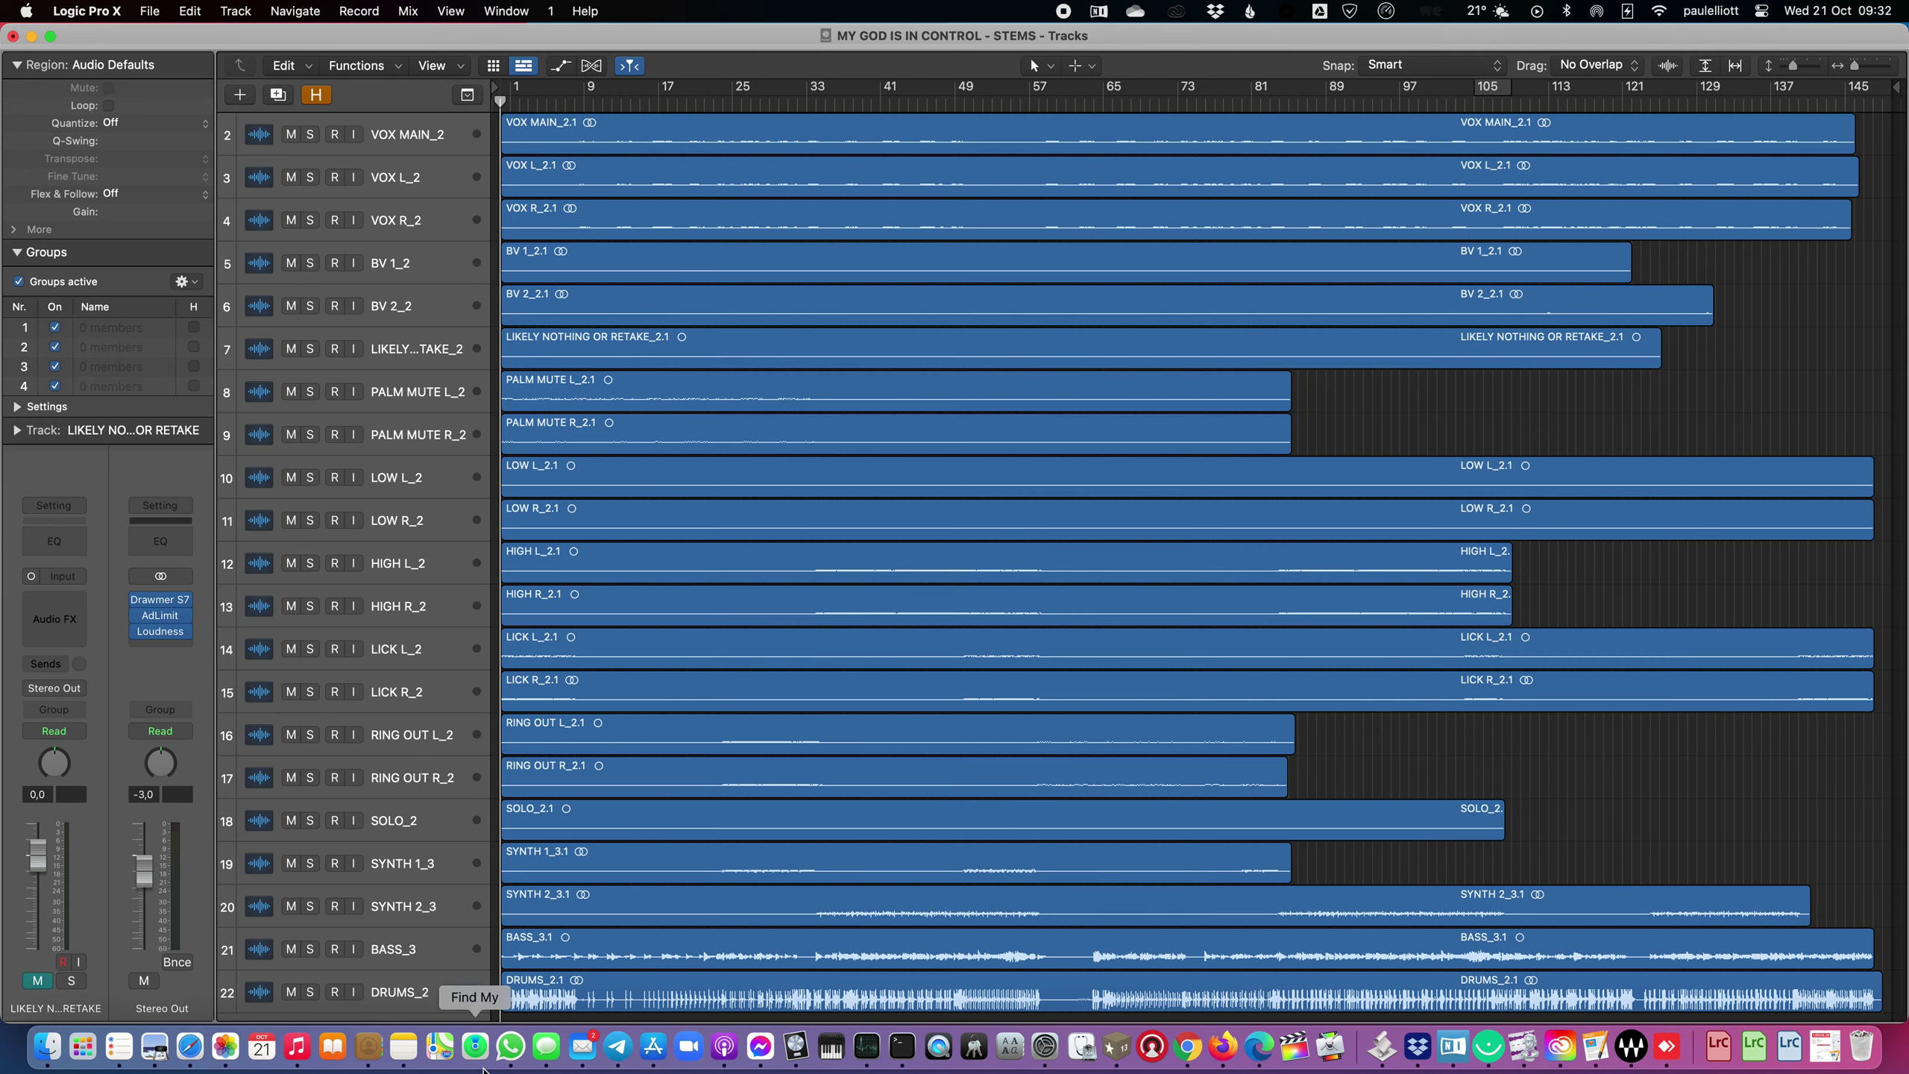
{"action": "key", "text": "space"}
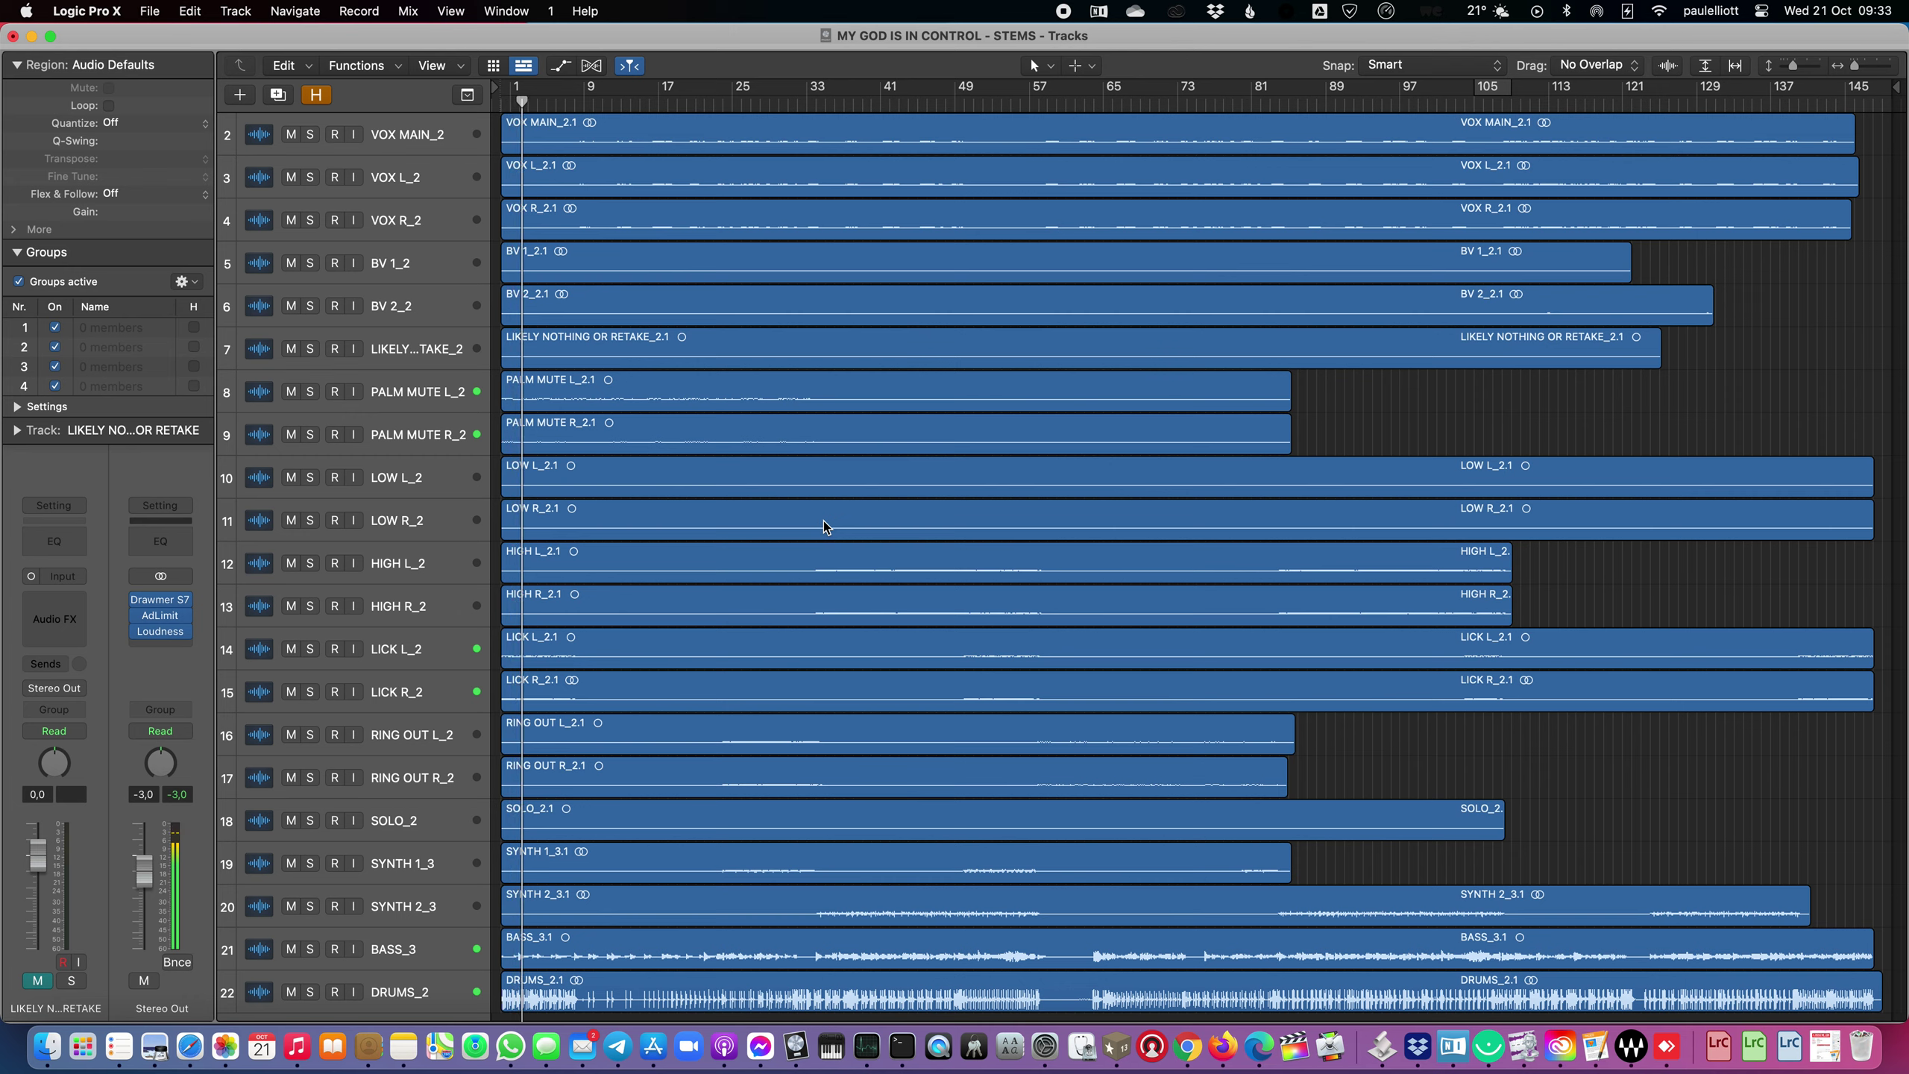
Skip forward through the playing stems and audition passages around bars 123, 133 and 142
{"action": "key", "text": "period"}
{"action": "key", "text": "period"}
{"action": "key", "text": "period"}
{"action": "key", "text": "period"}
{"action": "key", "text": "period"}
{"action": "key", "text": "period"}
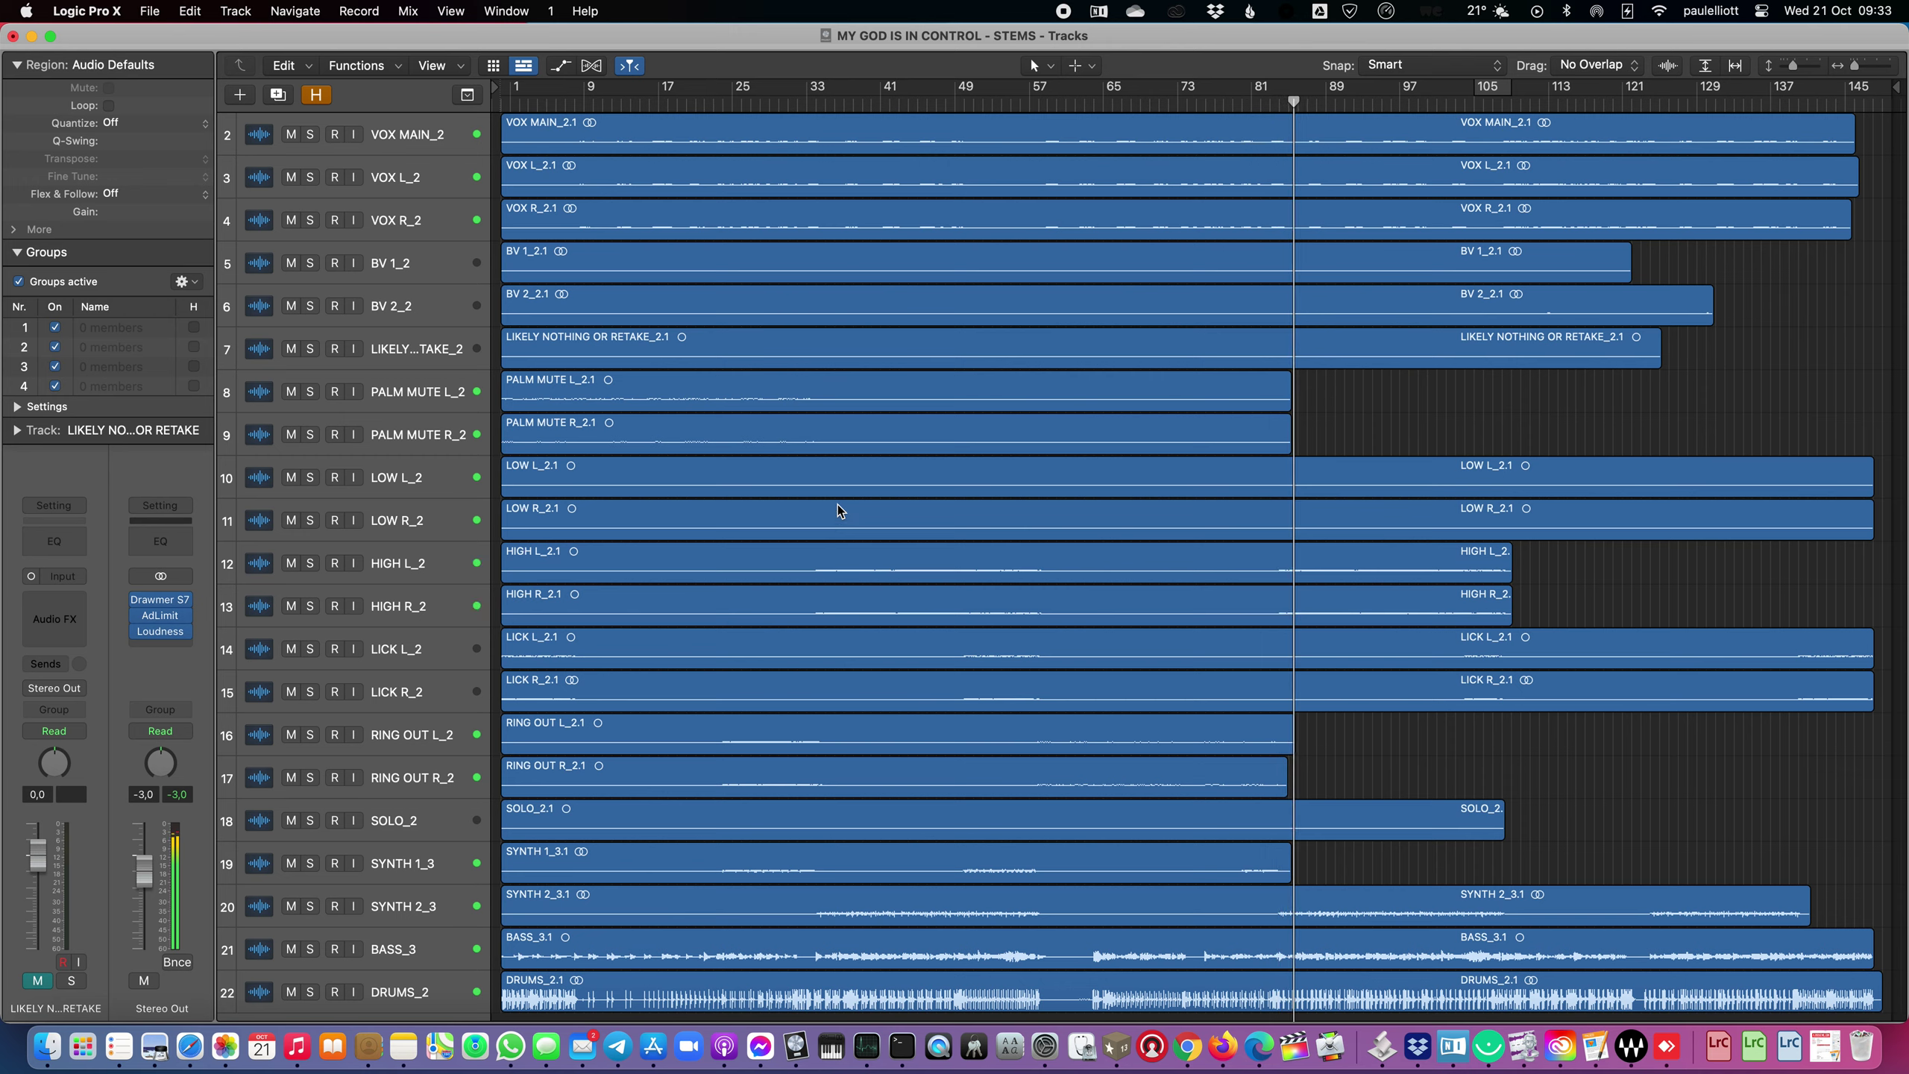
{"action": "left_click", "coordinate": [1645, 97]}
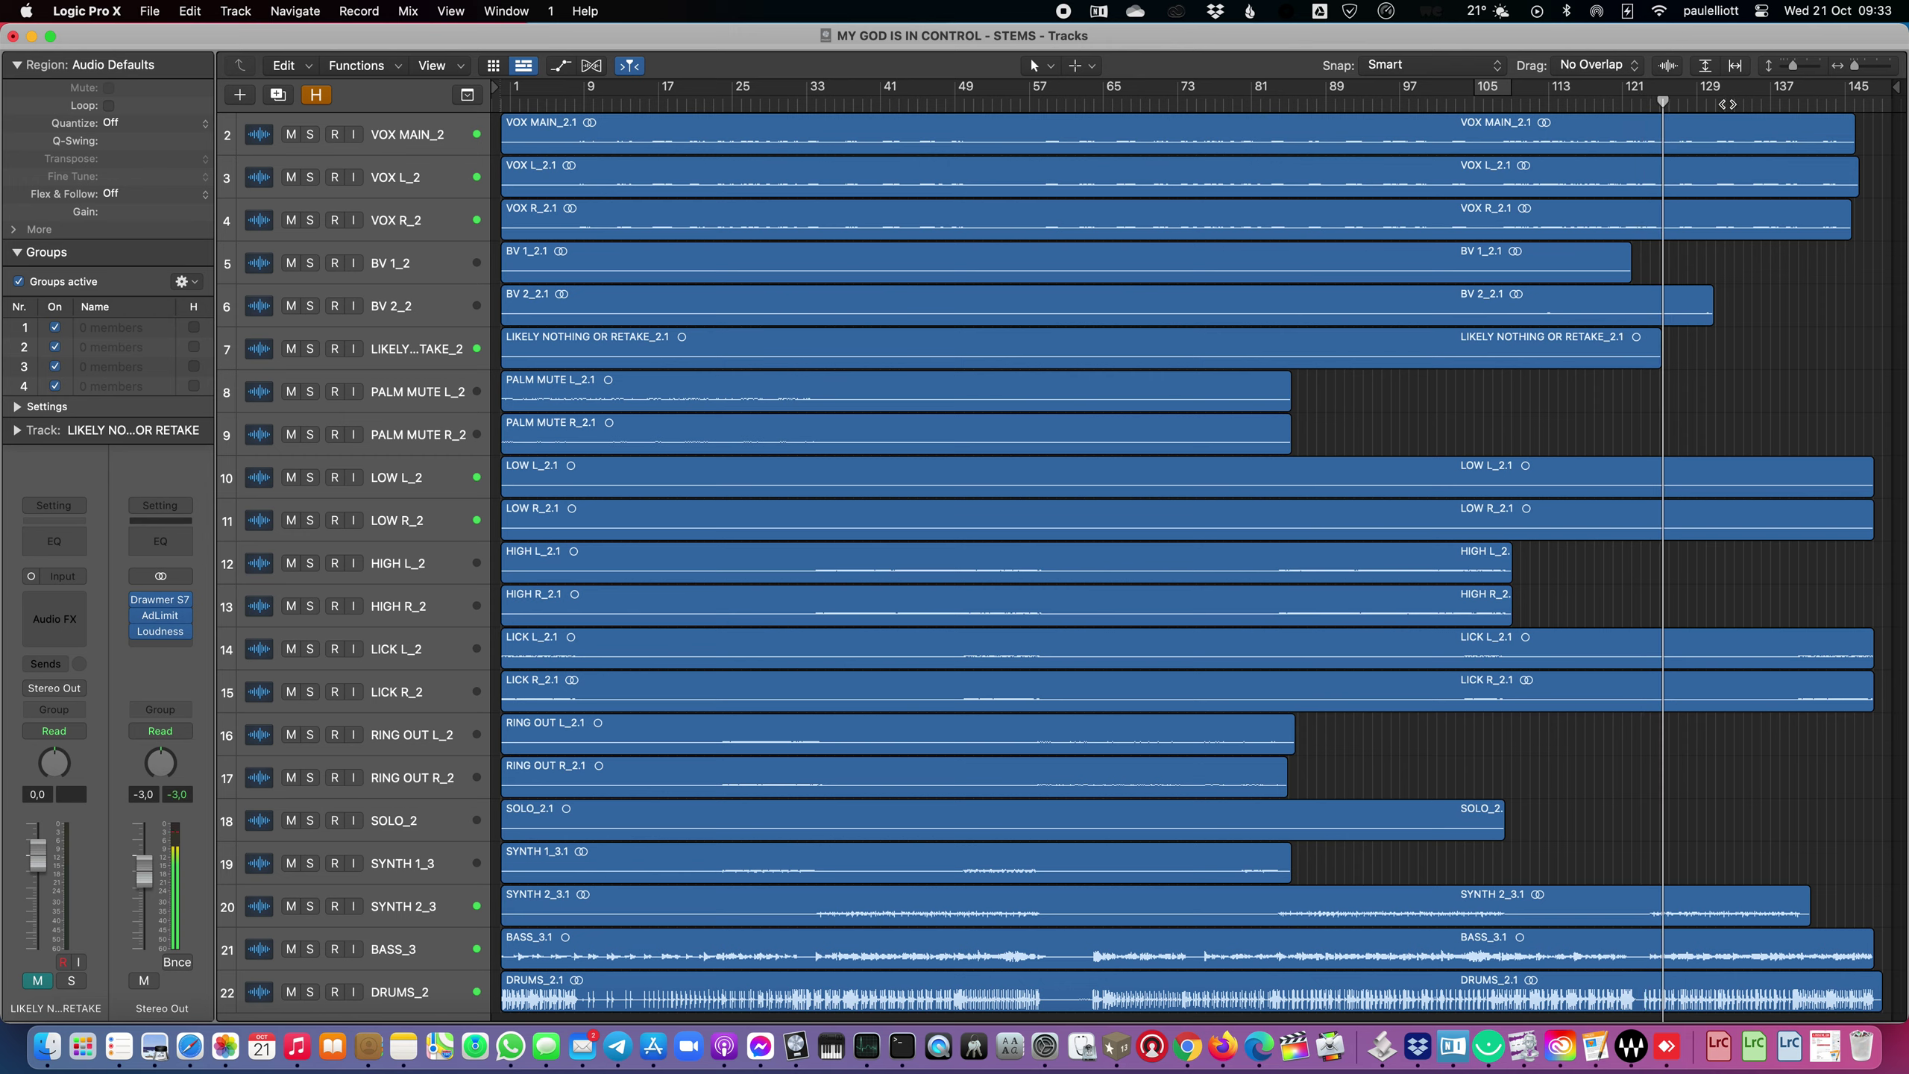
{"action": "left_click", "coordinate": [1749, 104]}
{"action": "left_click", "coordinate": [1828, 104]}
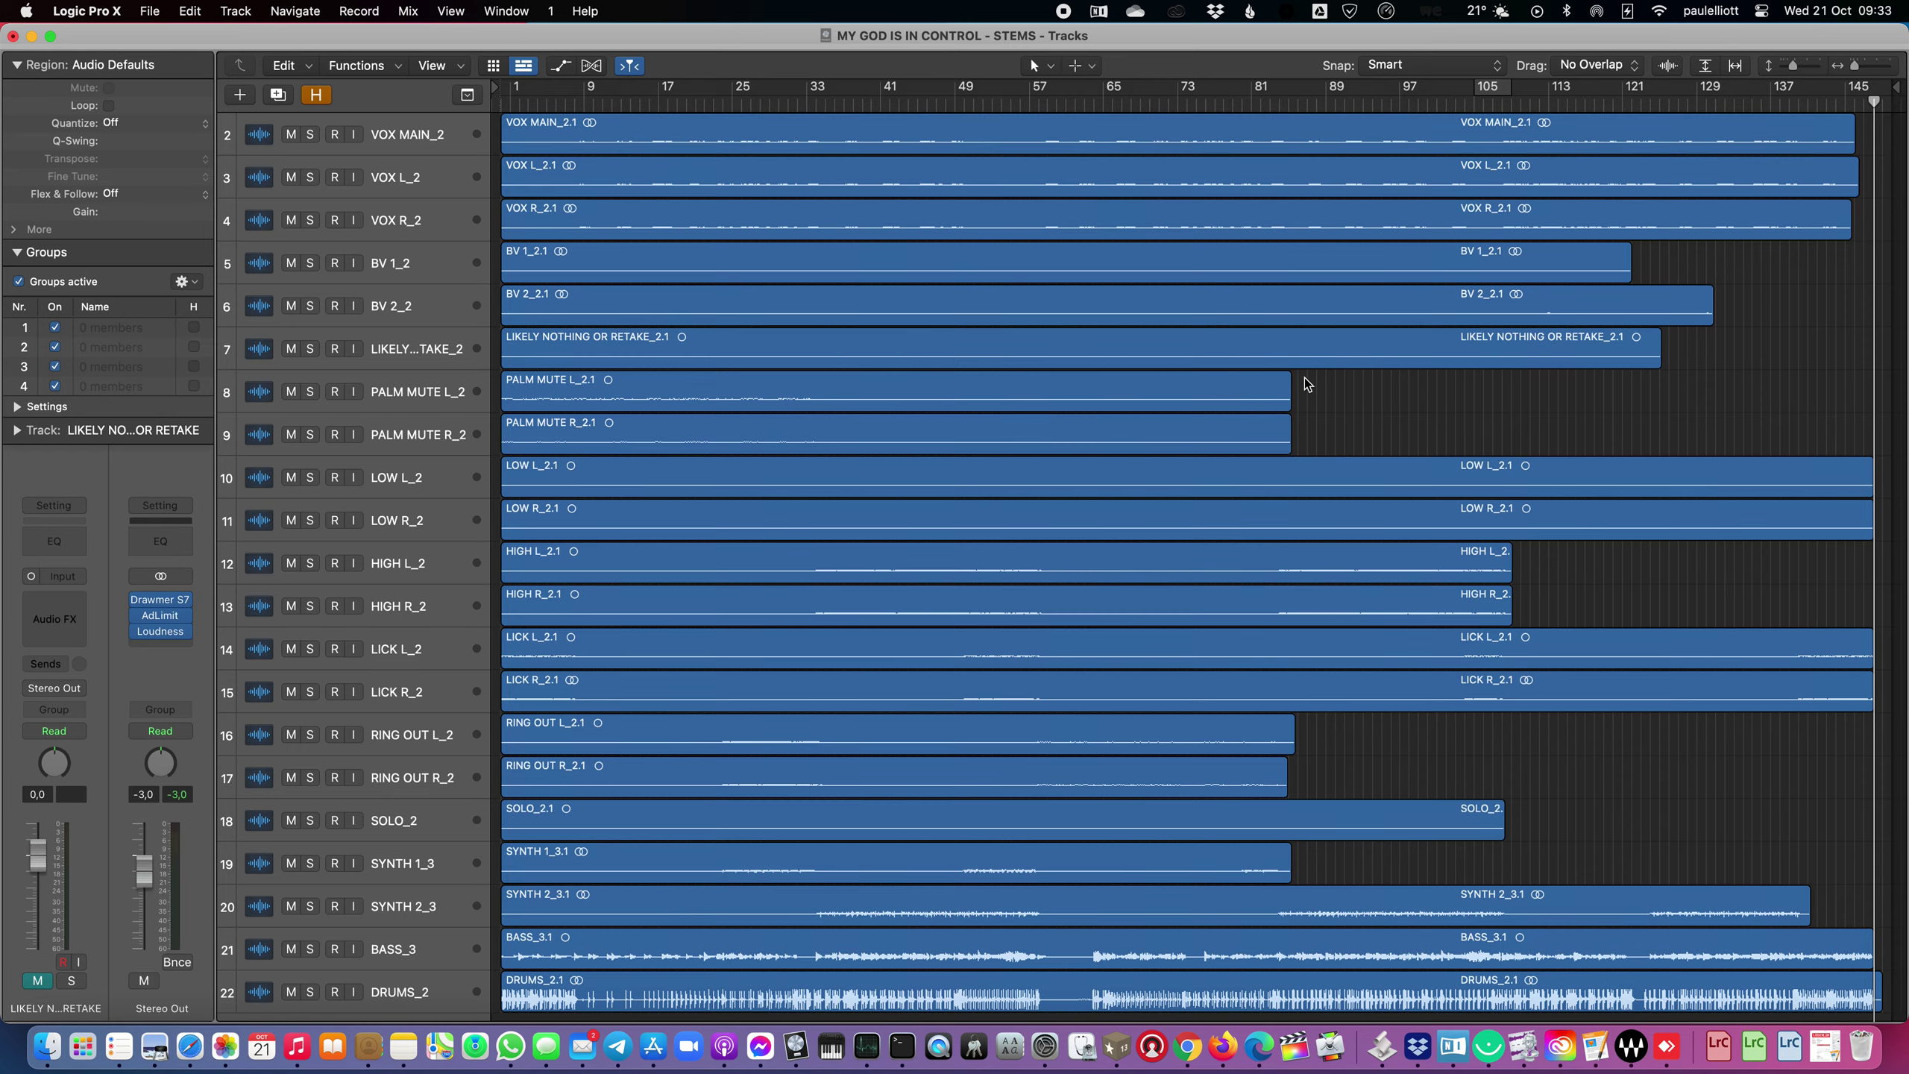
Look over the full list of stem tracks and check their channel strips in the mixer before hiding it
{"action": "scroll", "coordinate": [1335, 419], "scroll_direction": "down", "scroll_amount": 2}
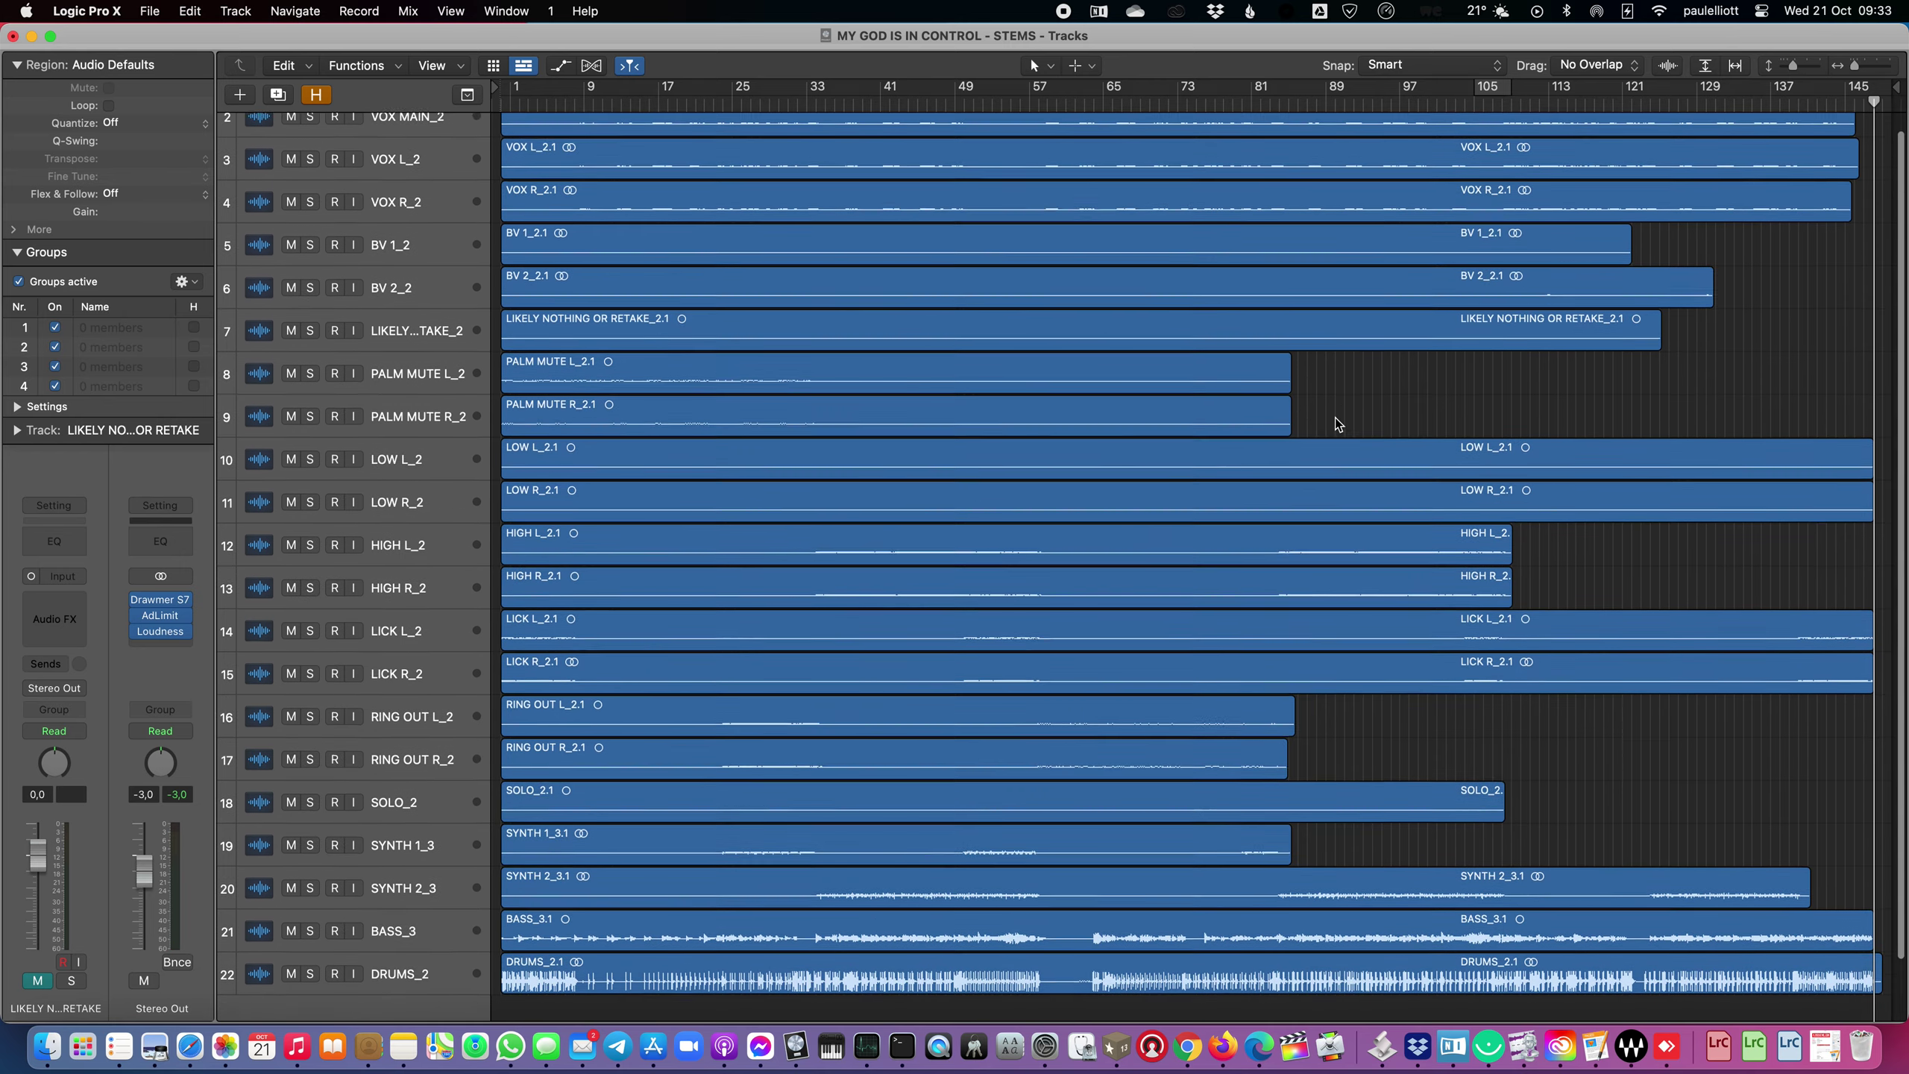
{"action": "scroll", "coordinate": [643, 474], "scroll_direction": "up", "scroll_amount": 5}
{"action": "key", "text": "x"}
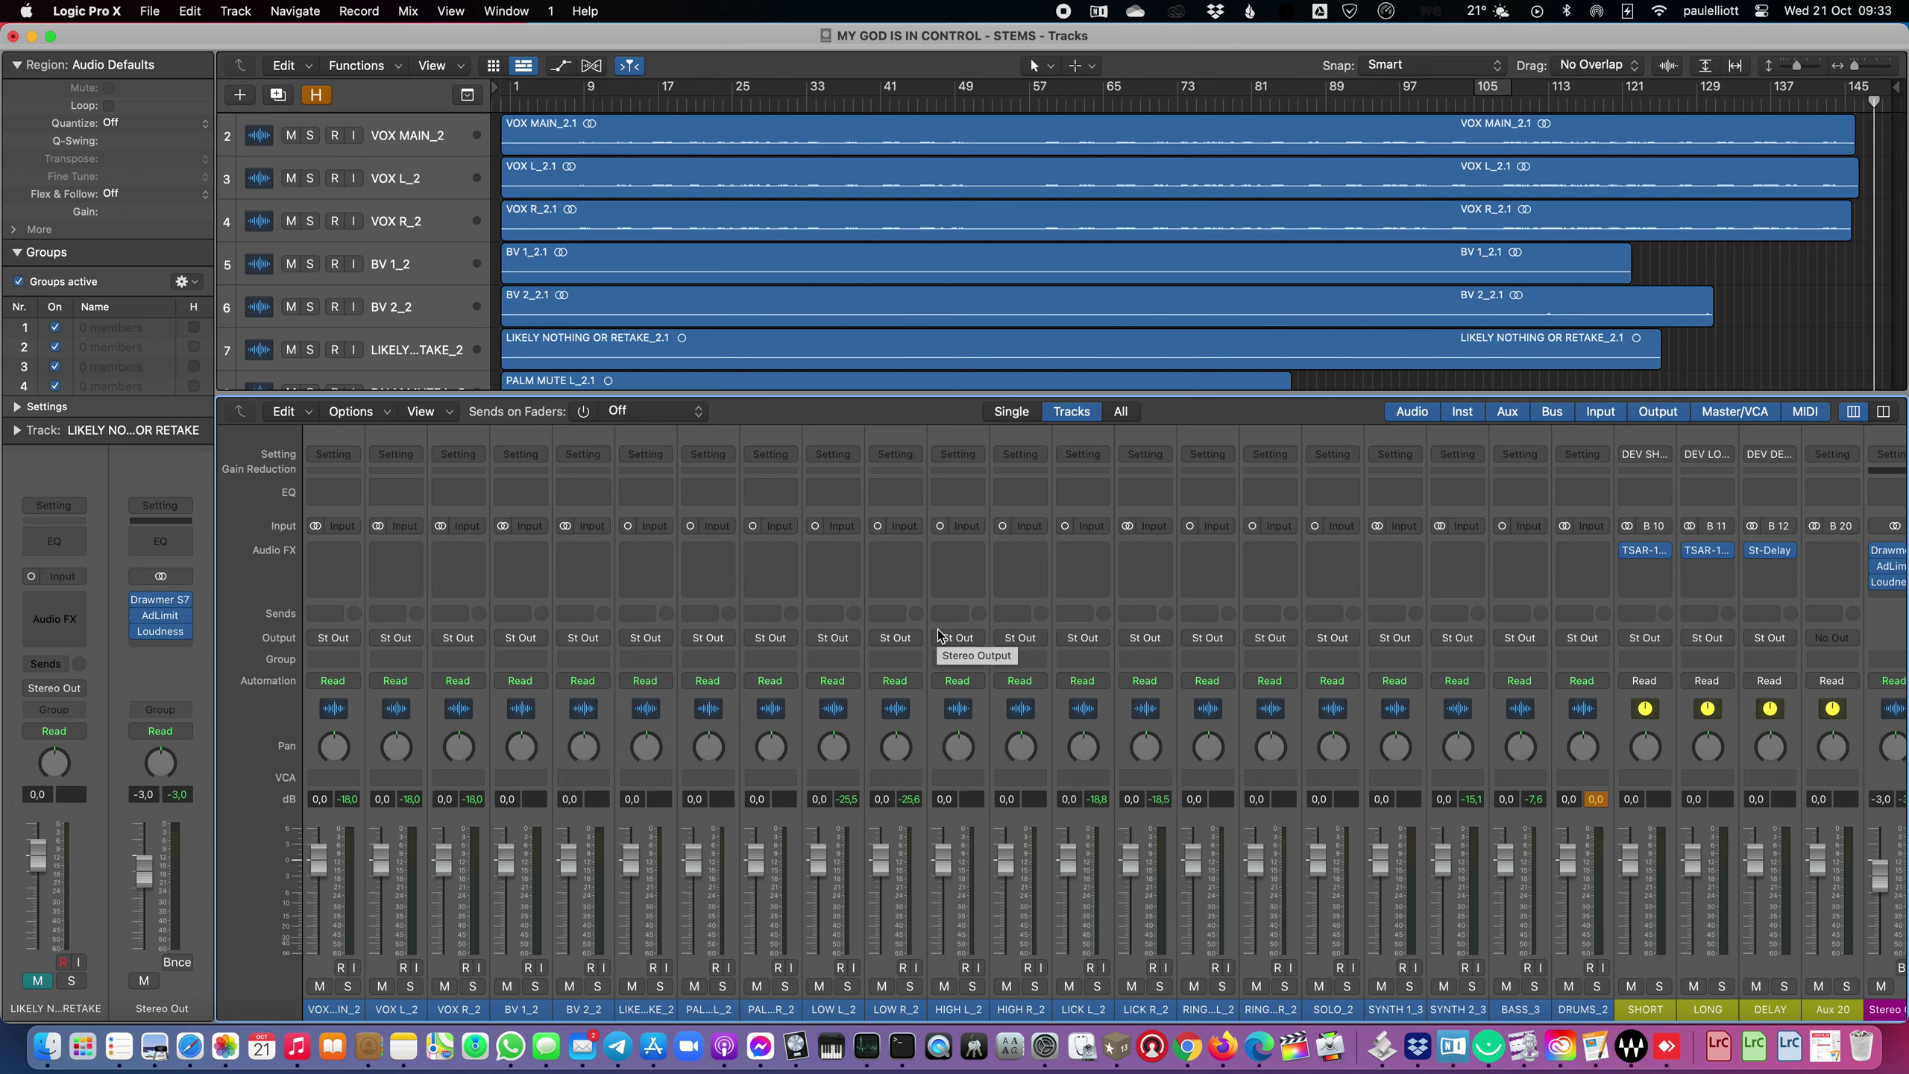
{"action": "key", "text": "x"}
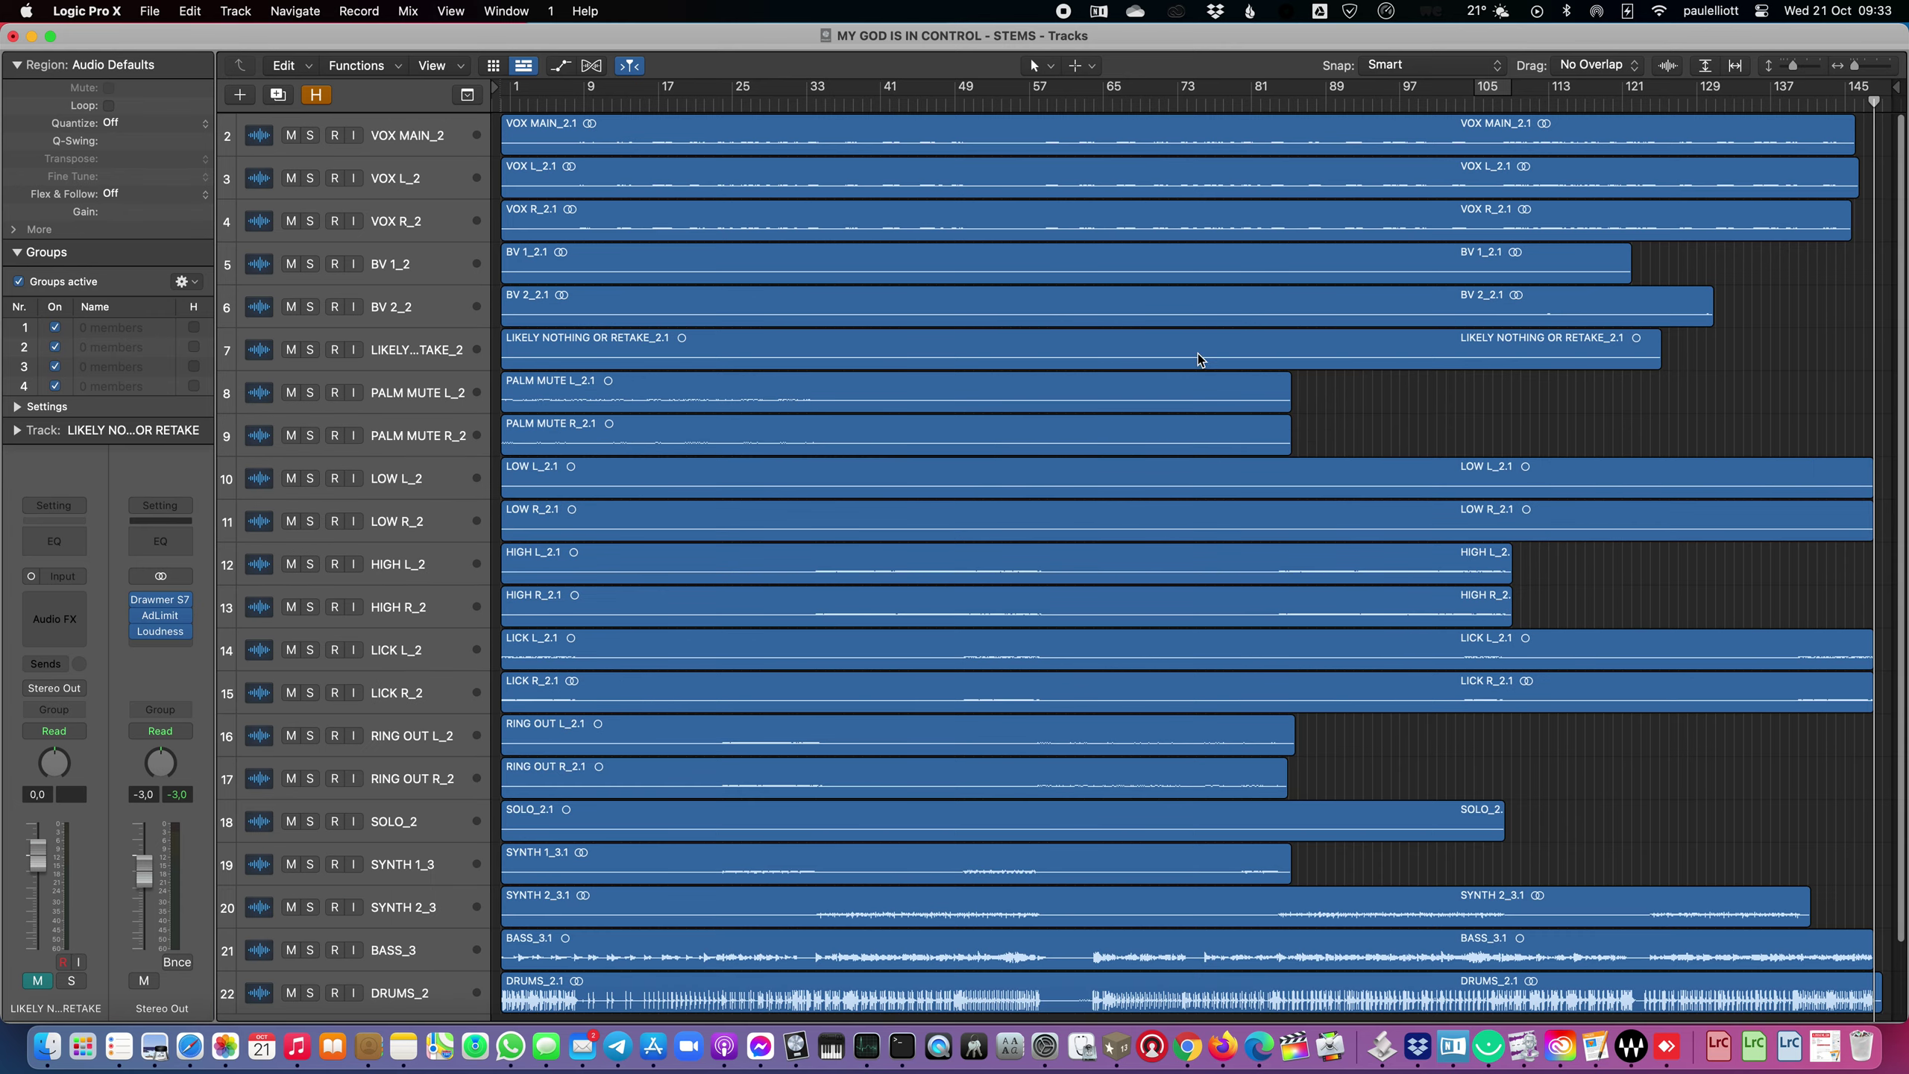
Save a copy of the project as a package named STEMS ONLY on the Desktop, including its audio files
{"action": "left_click", "coordinate": [150, 11]}
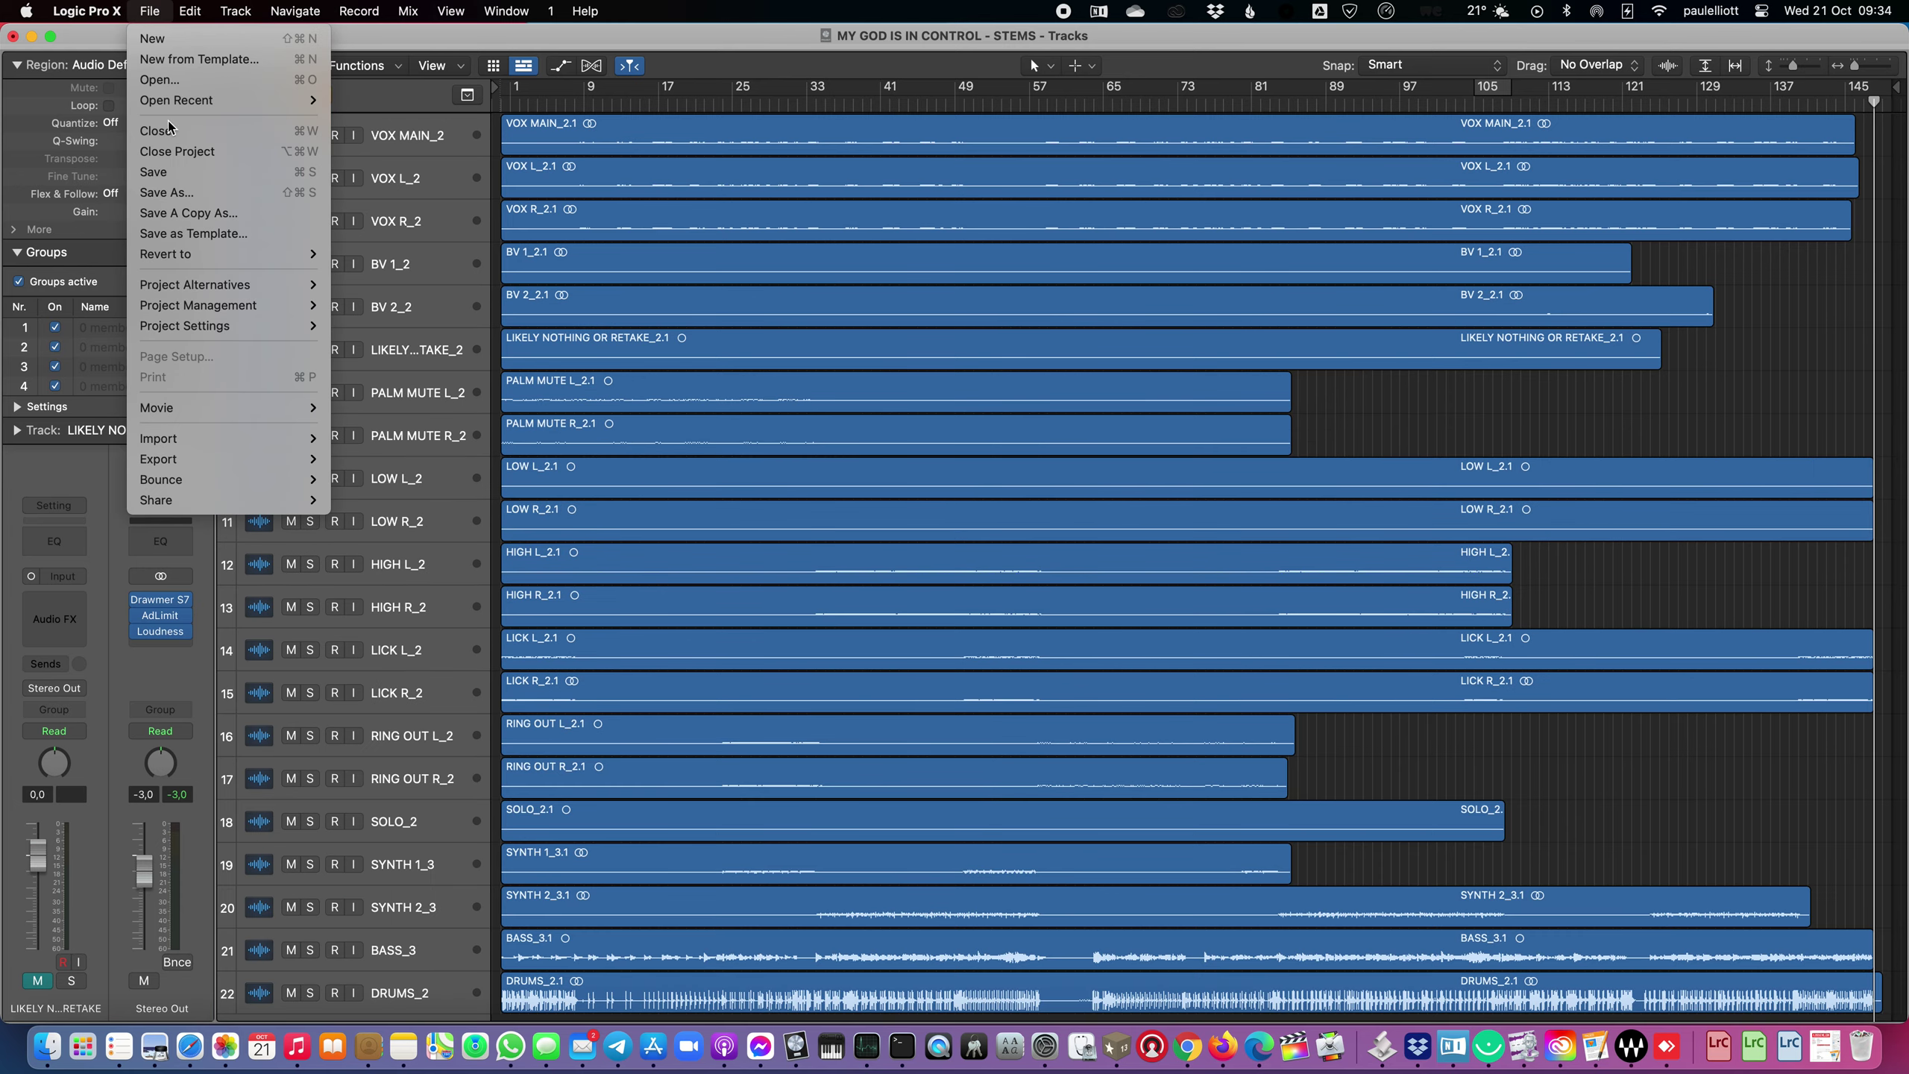
{"action": "left_click", "coordinate": [229, 216]}
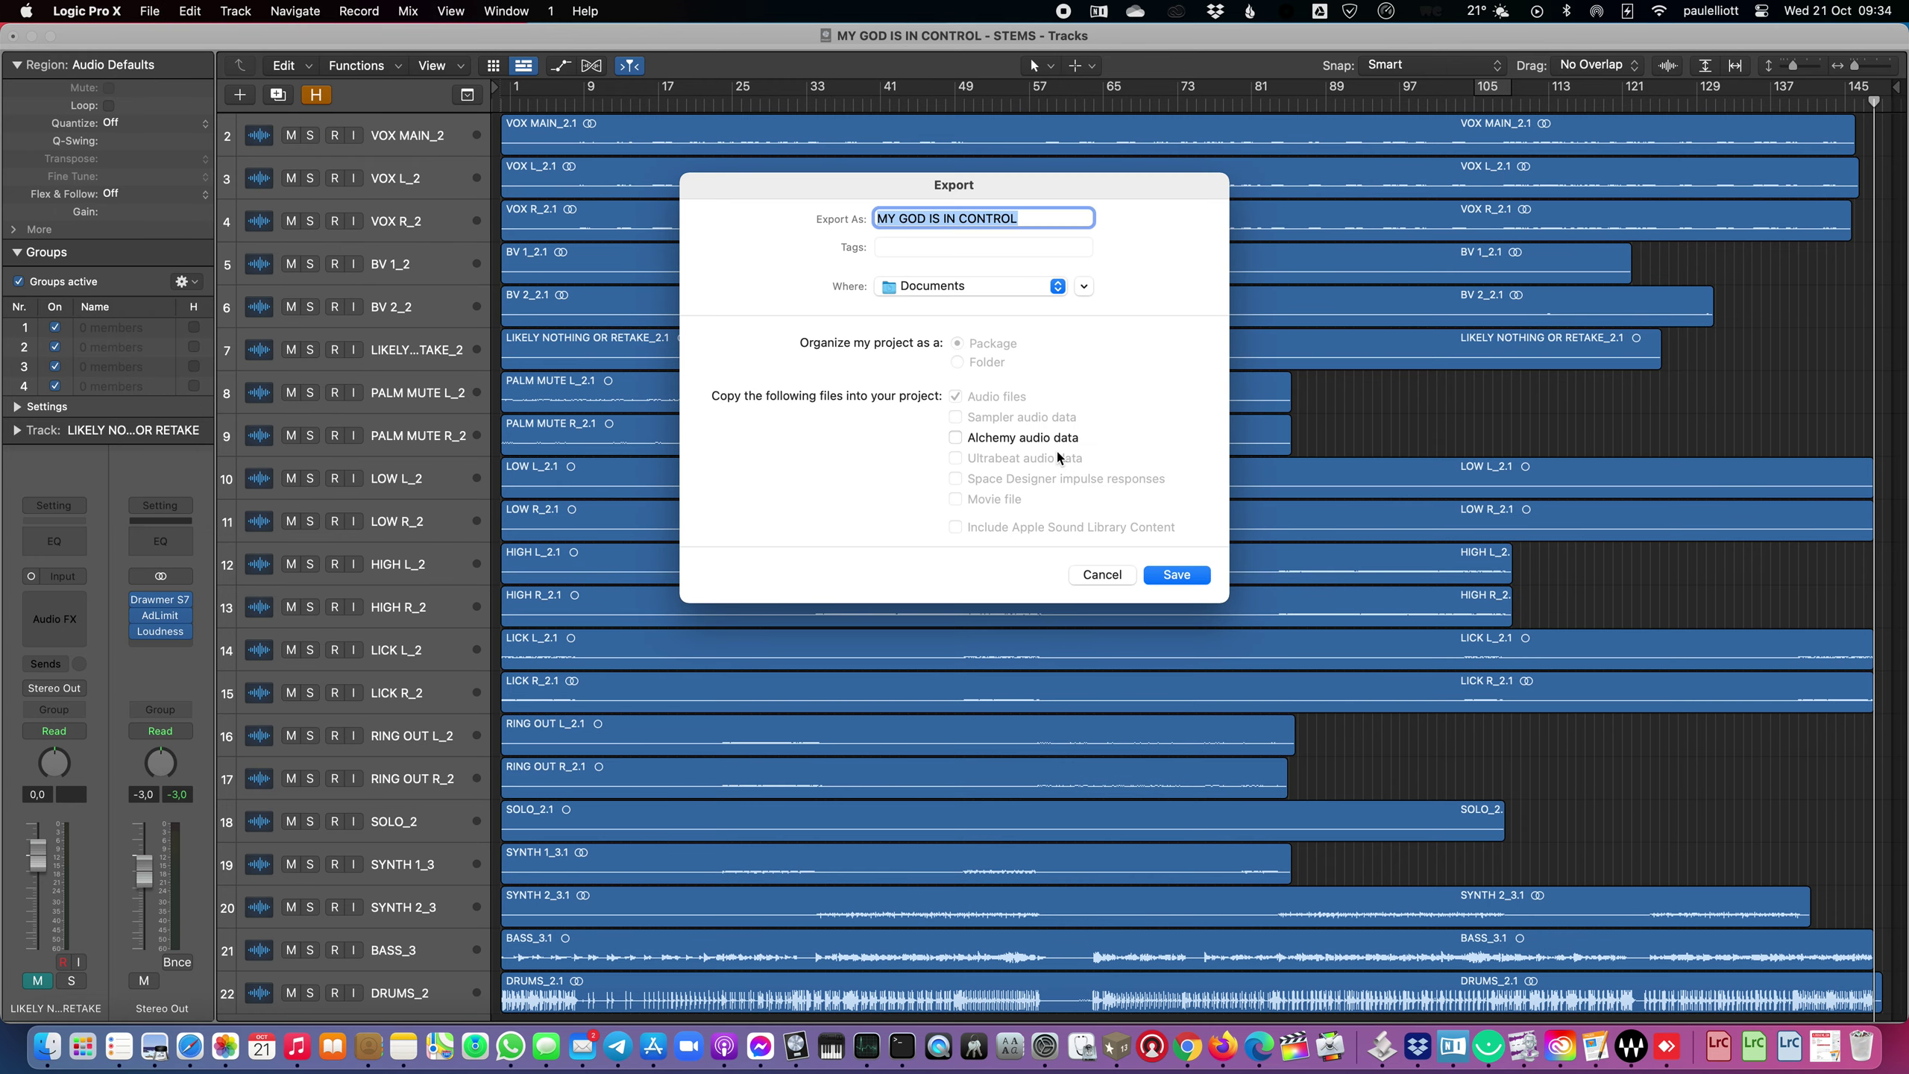
{"action": "type", "text": "STEMS "}
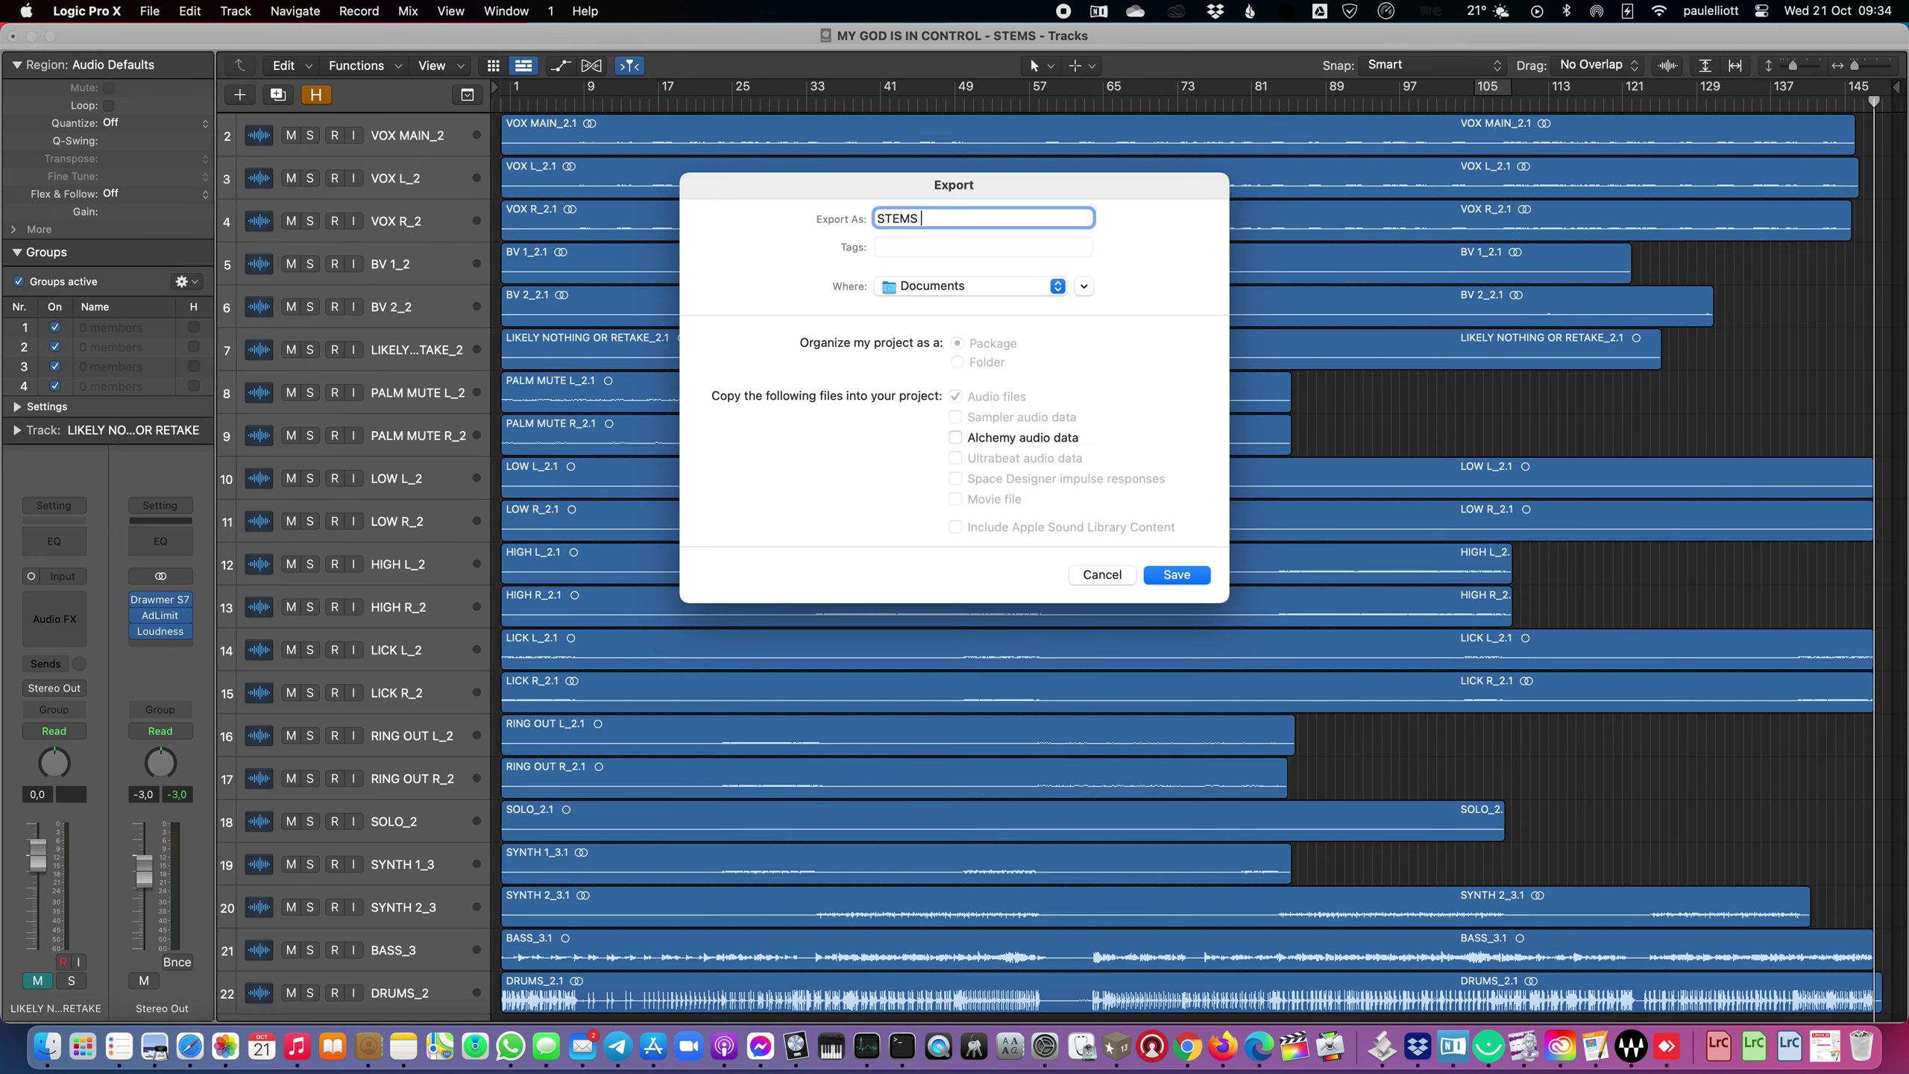
{"action": "type", "text": "ONLY"}
{"action": "left_click", "coordinate": [1005, 298]}
{"action": "left_click", "coordinate": [990, 340]}
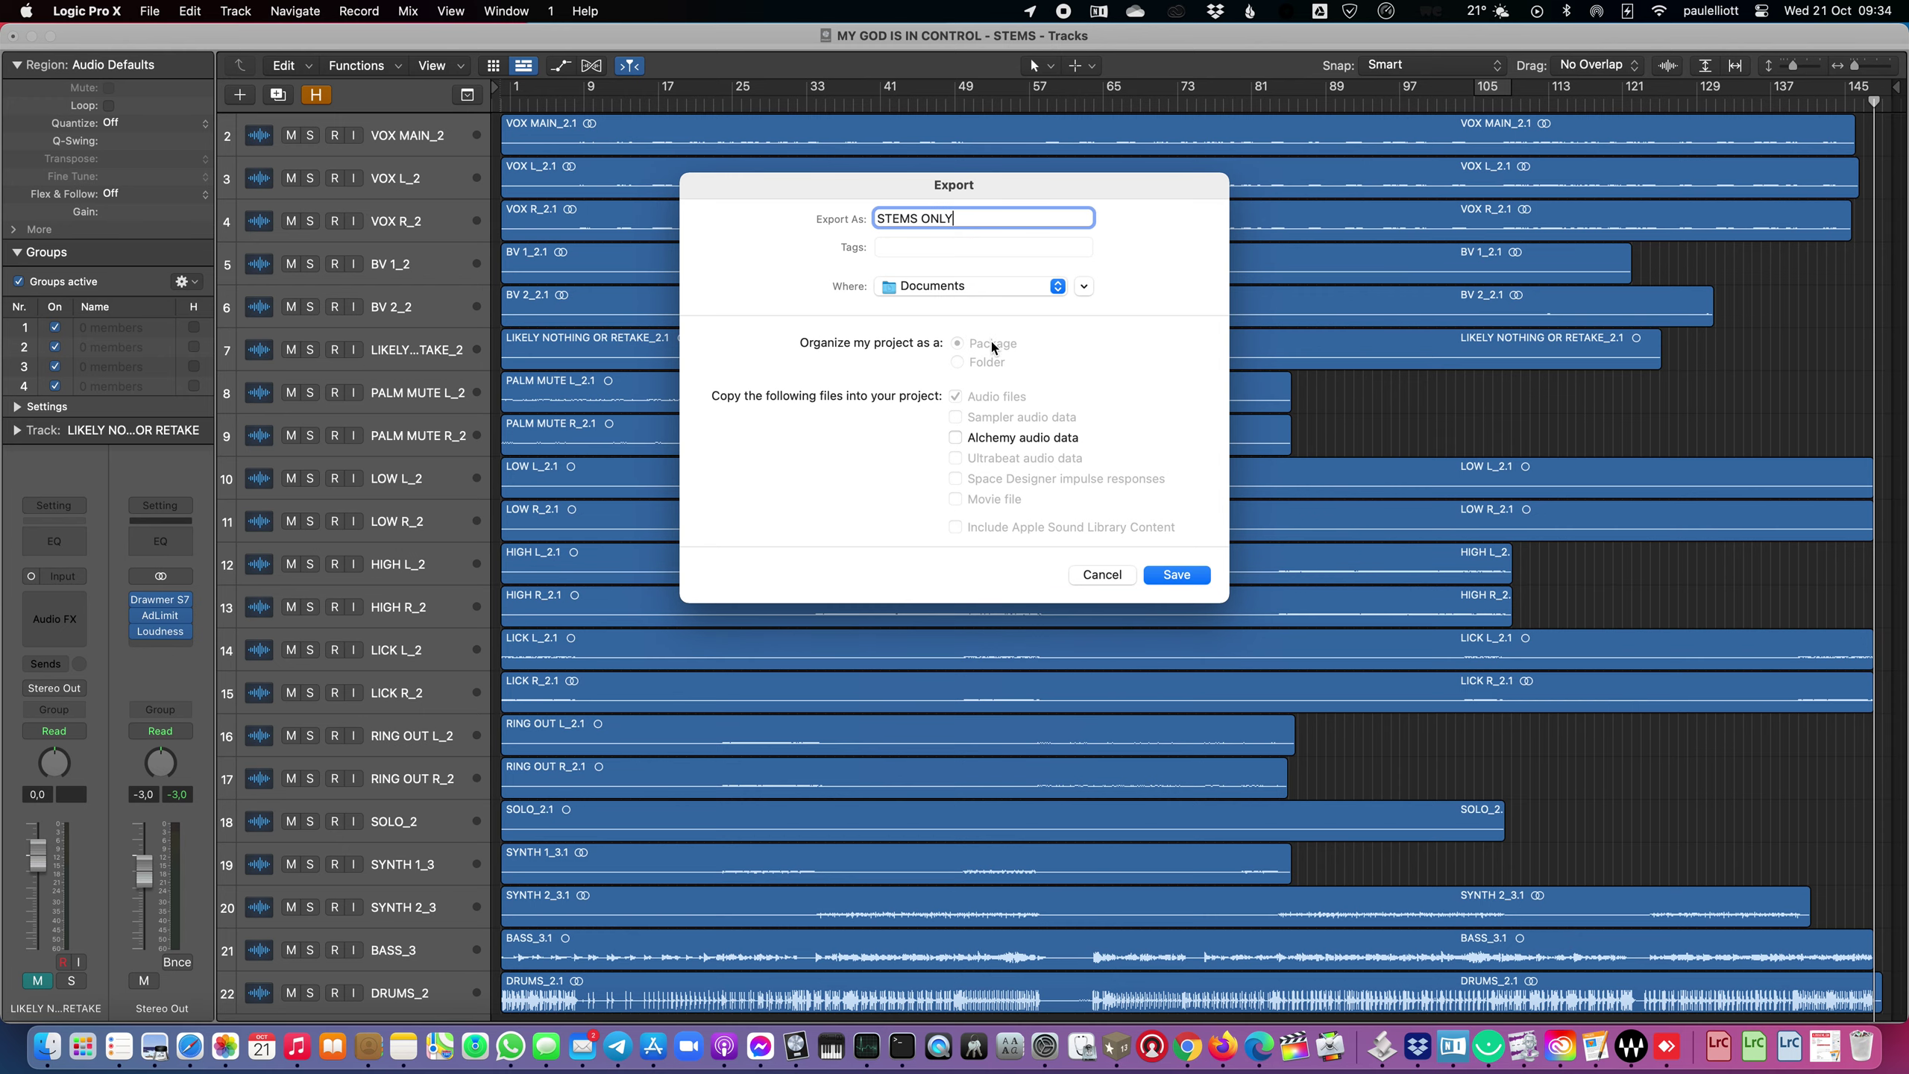
{"action": "left_click", "coordinate": [981, 287]}
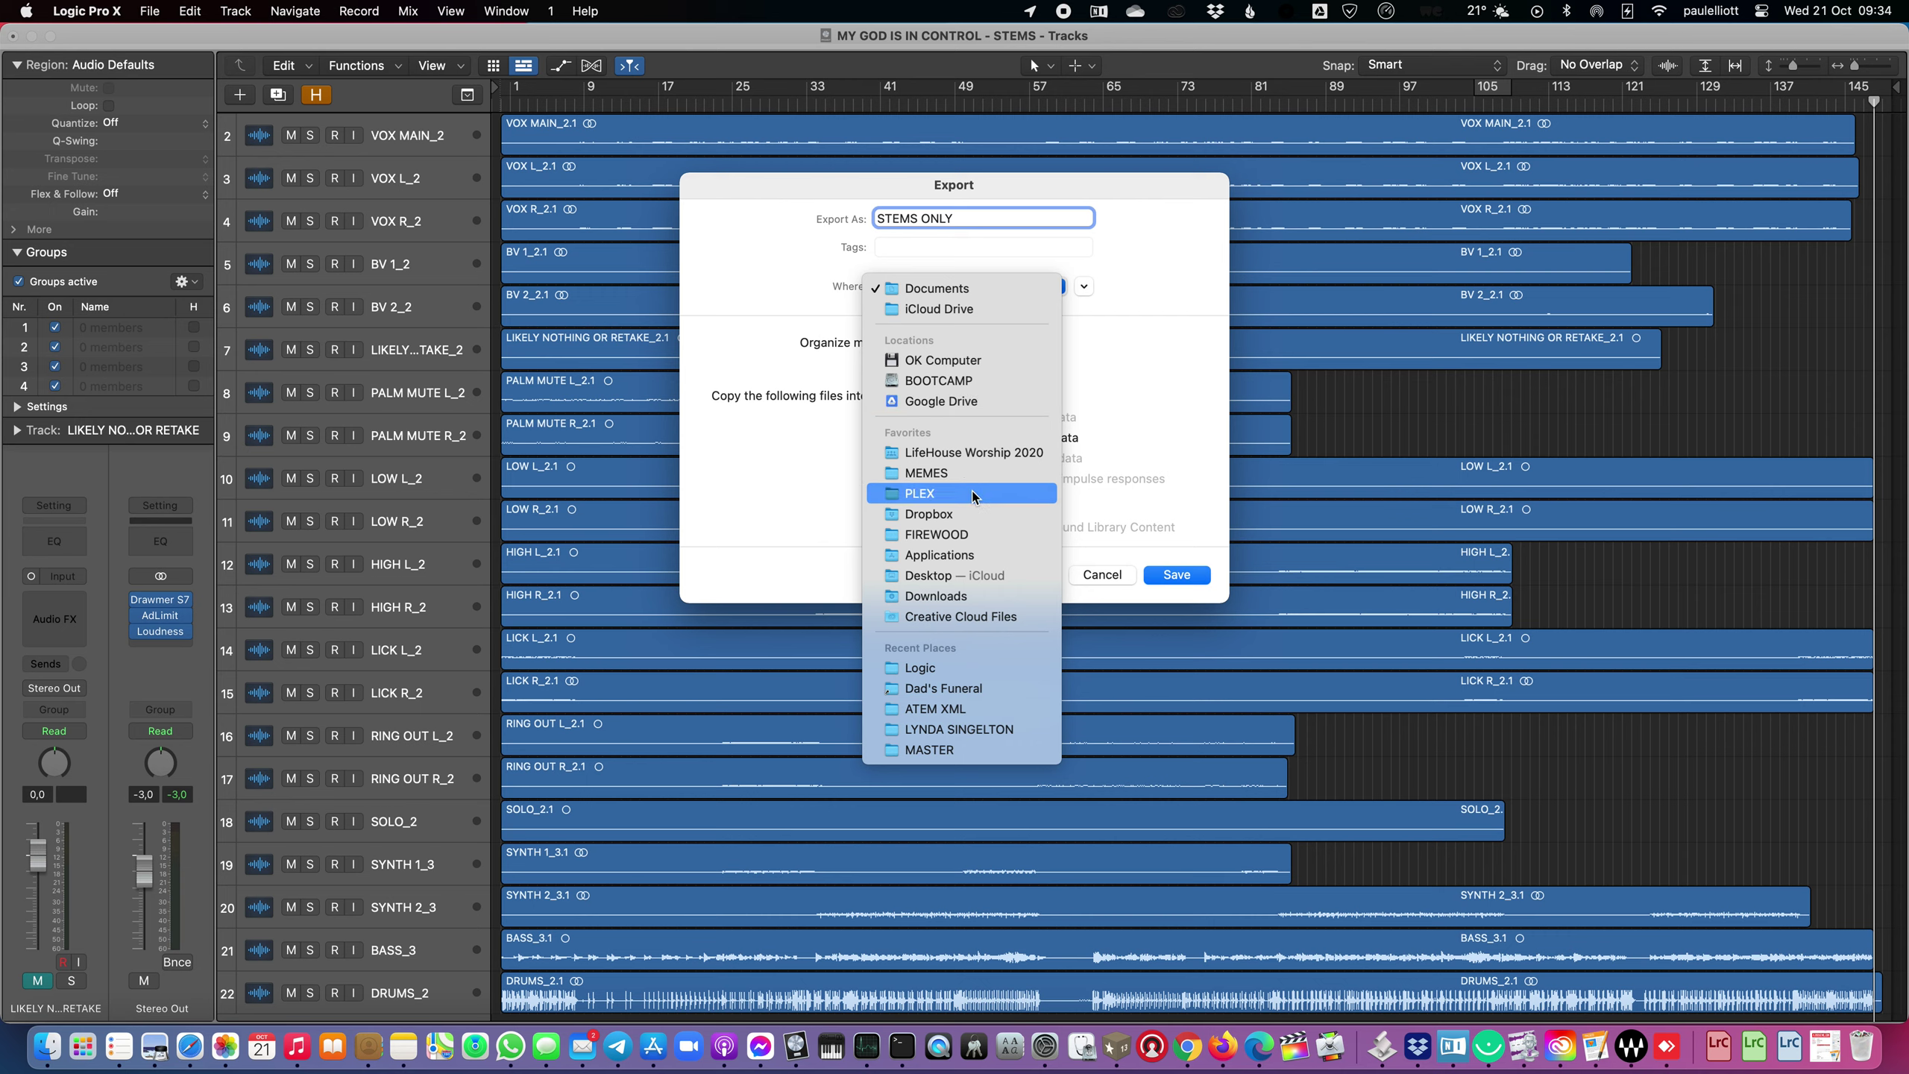
{"action": "left_click", "coordinate": [993, 577]}
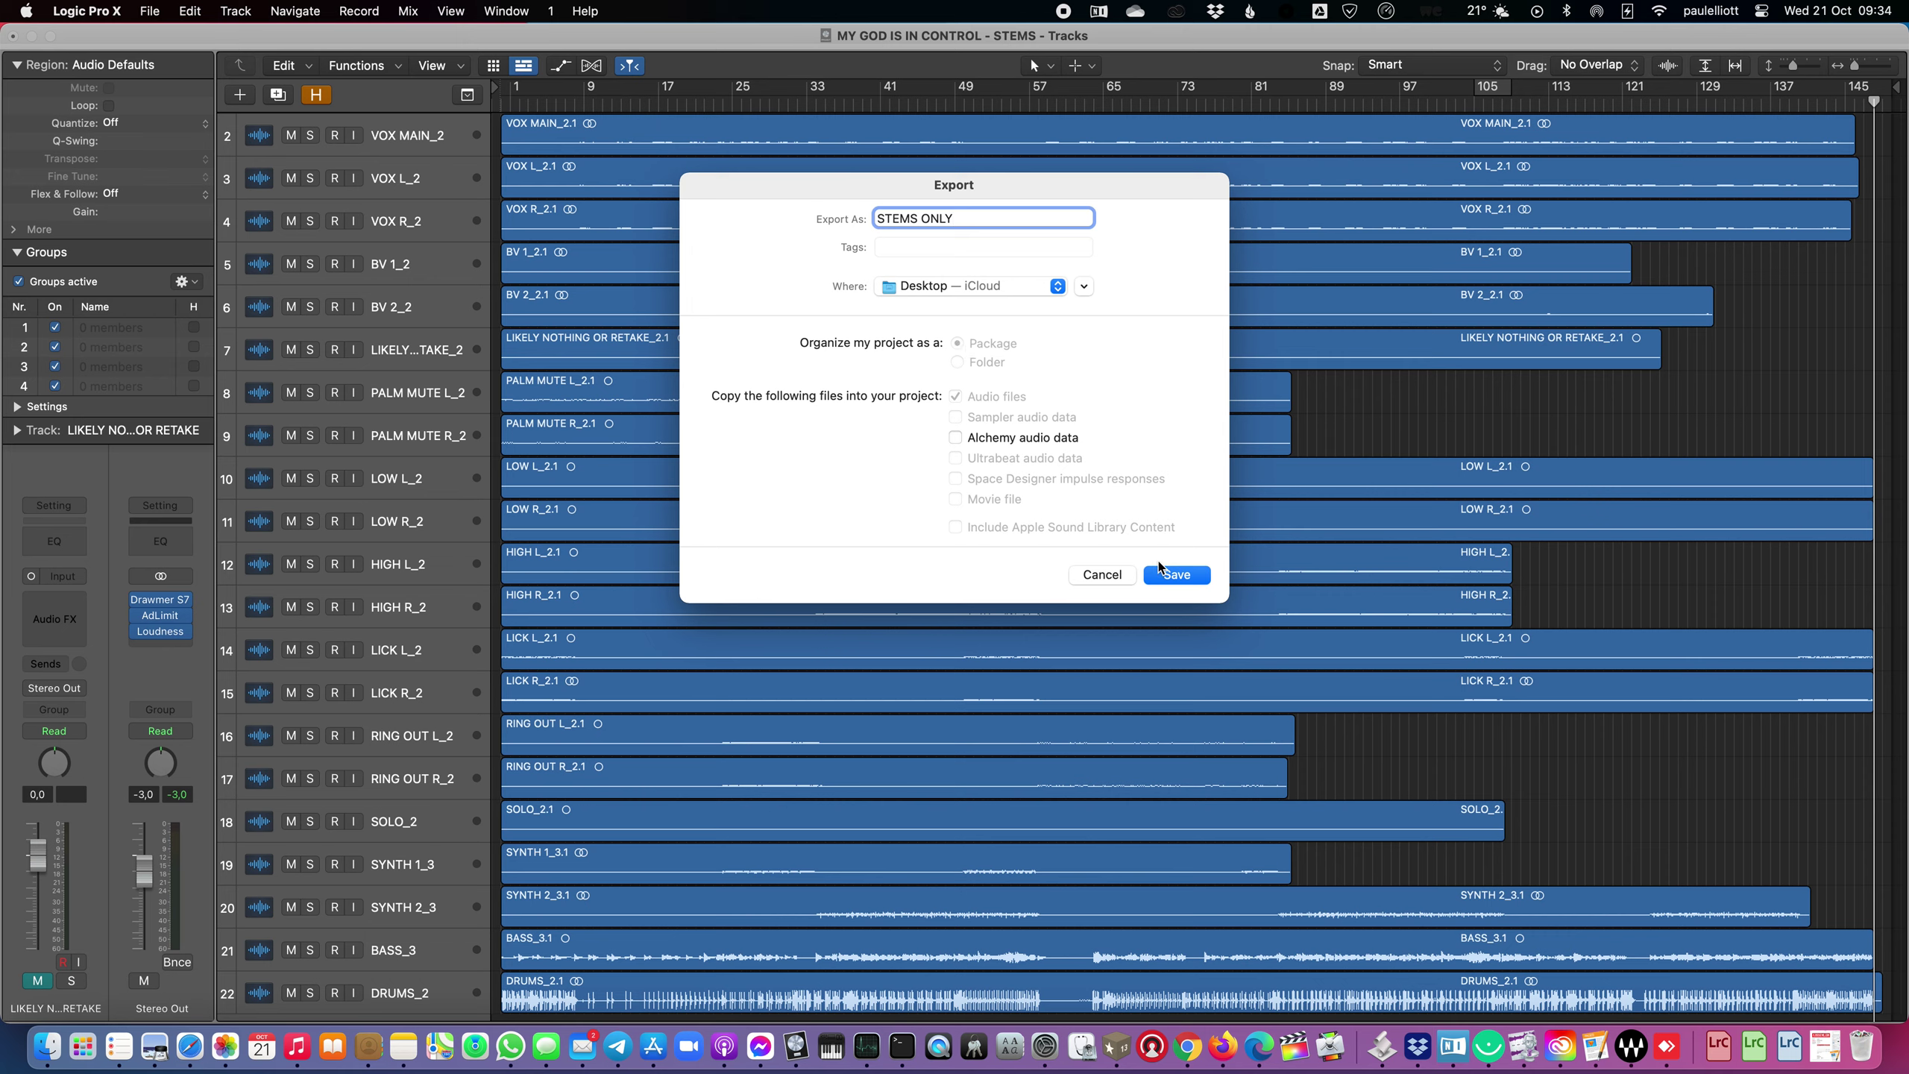
{"action": "left_click", "coordinate": [1176, 575]}
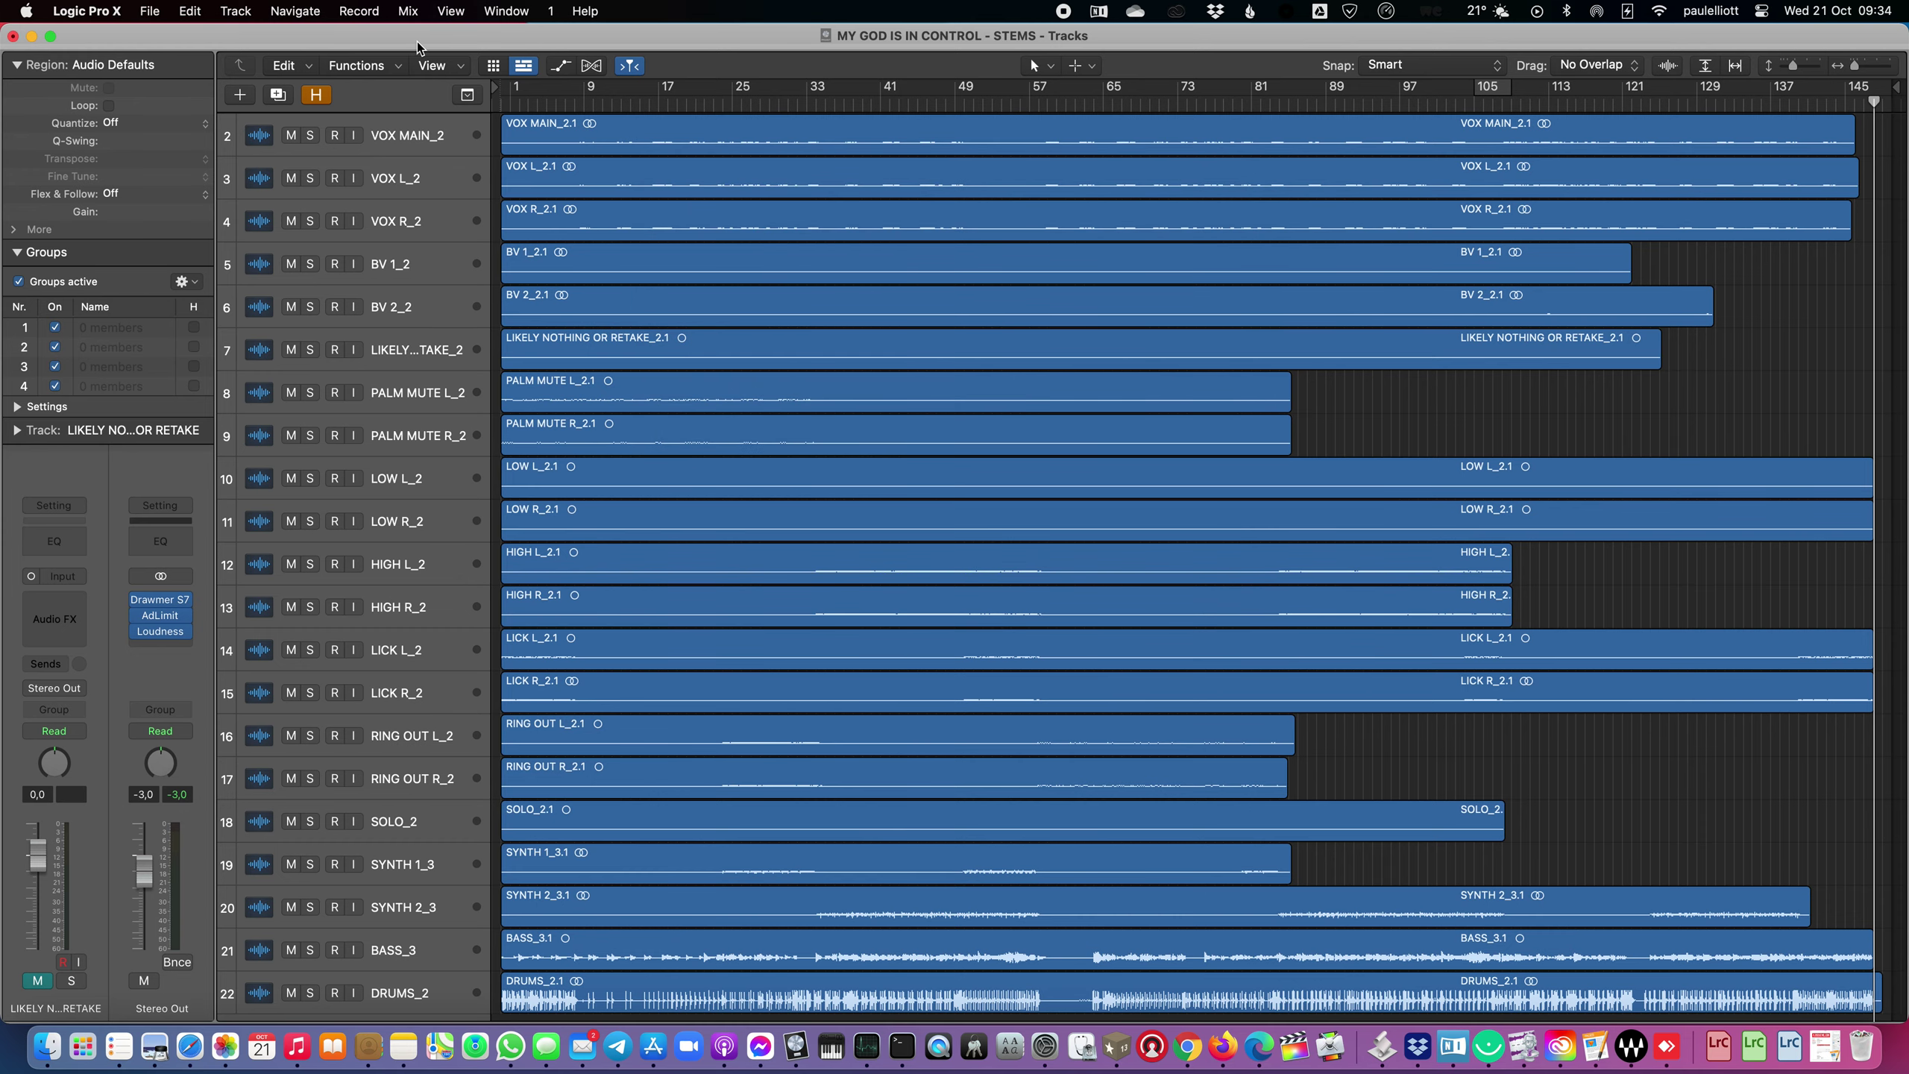
Quit Logic Pro X without saving the changes to the original project, and close the open Finder windows
{"action": "key", "text": "super+q"}
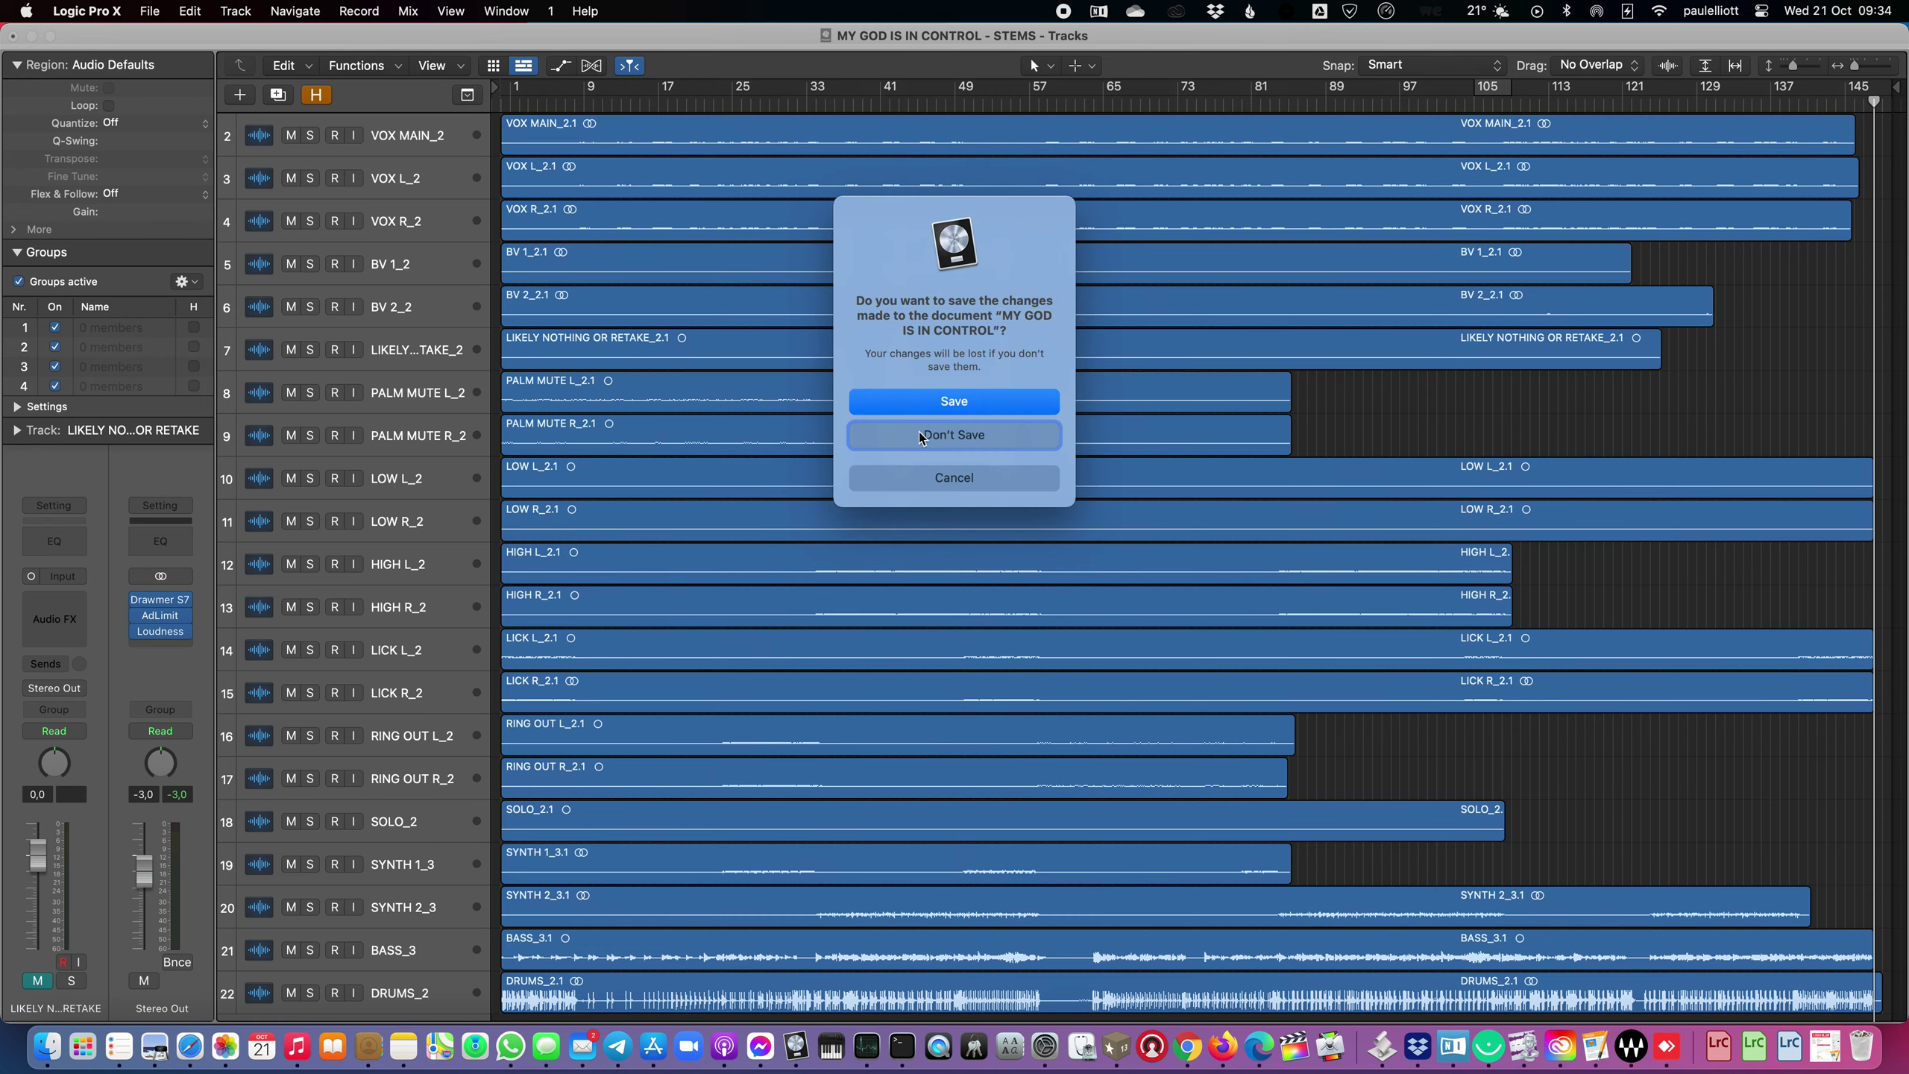
{"action": "left_click", "coordinate": [977, 436]}
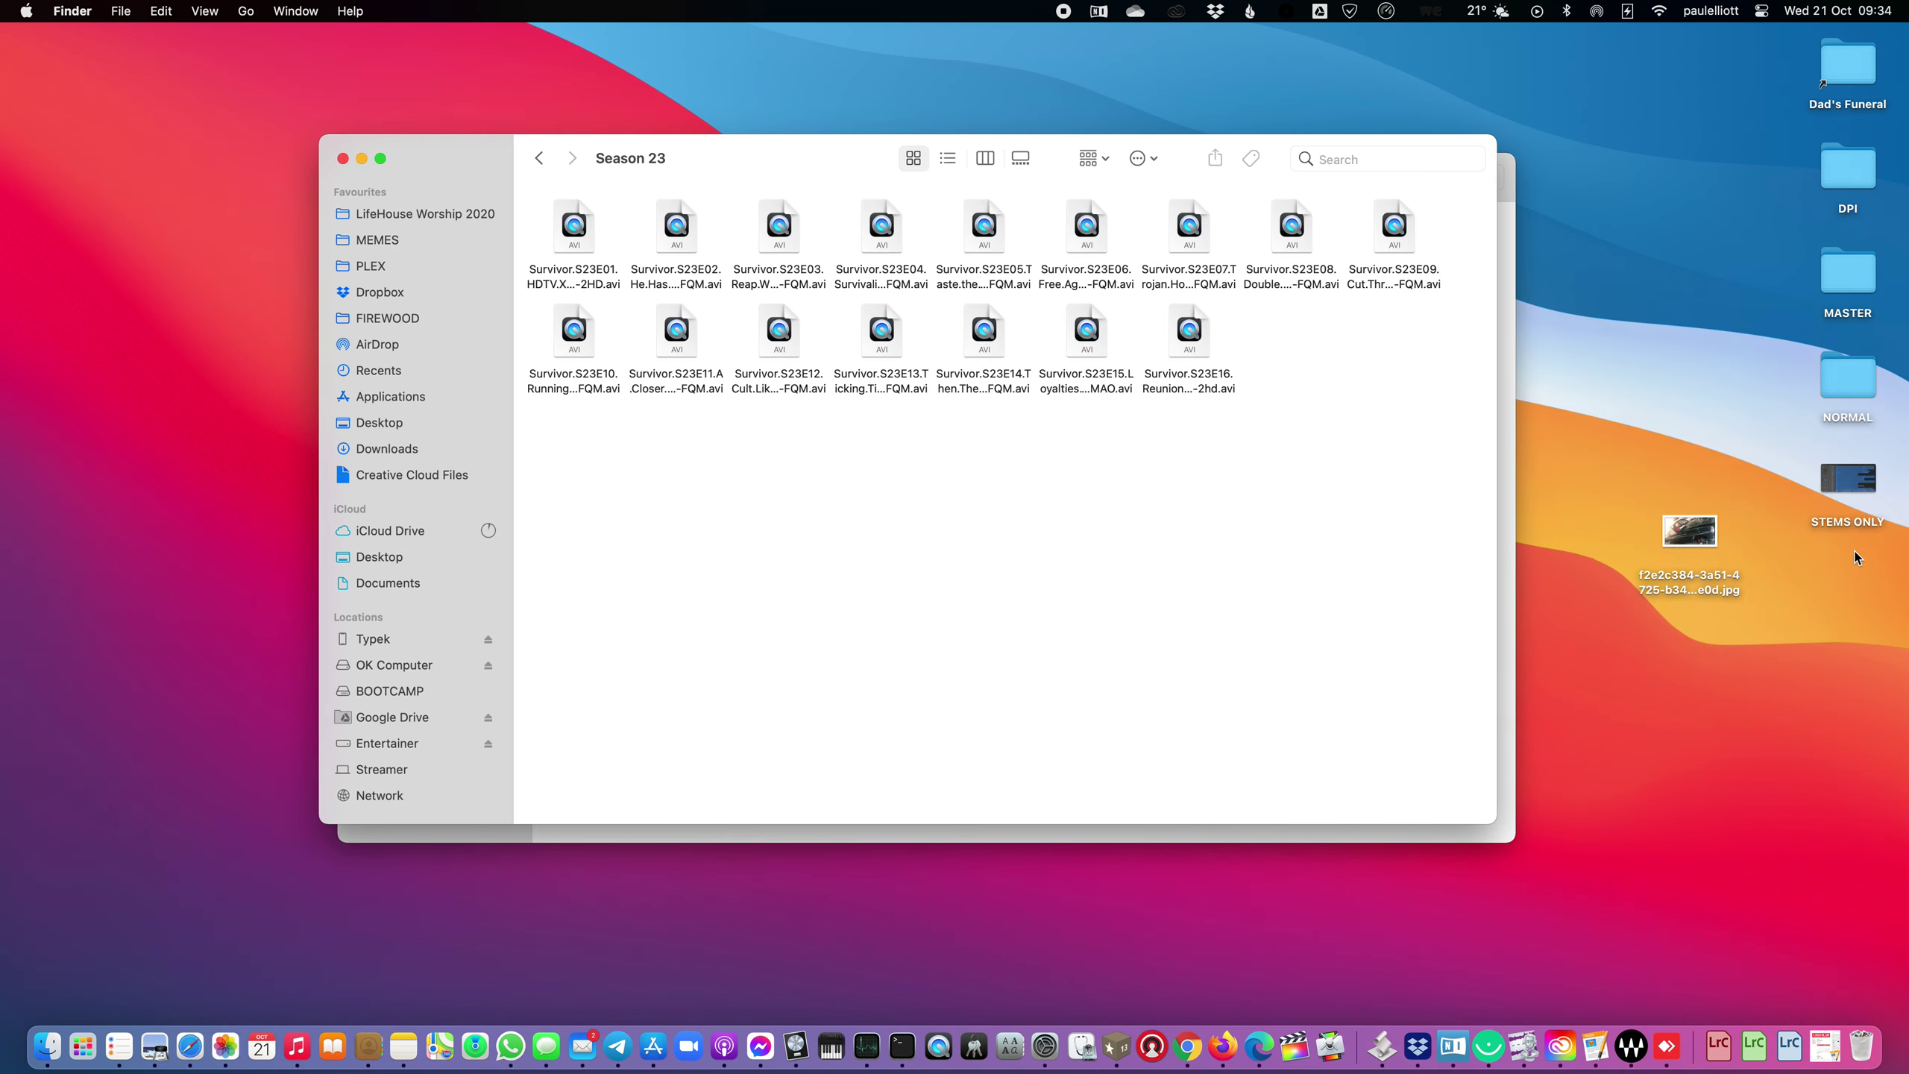
{"action": "left_click", "coordinate": [1848, 484]}
{"action": "left_click", "coordinate": [1233, 547]}
{"action": "key", "text": "super+w"}
Move the STEMS ONLY project to an open area of the desktop and inspect its file information
{"action": "left_click_drag", "start_coordinate": [1850, 485], "coordinate": [866, 324]}
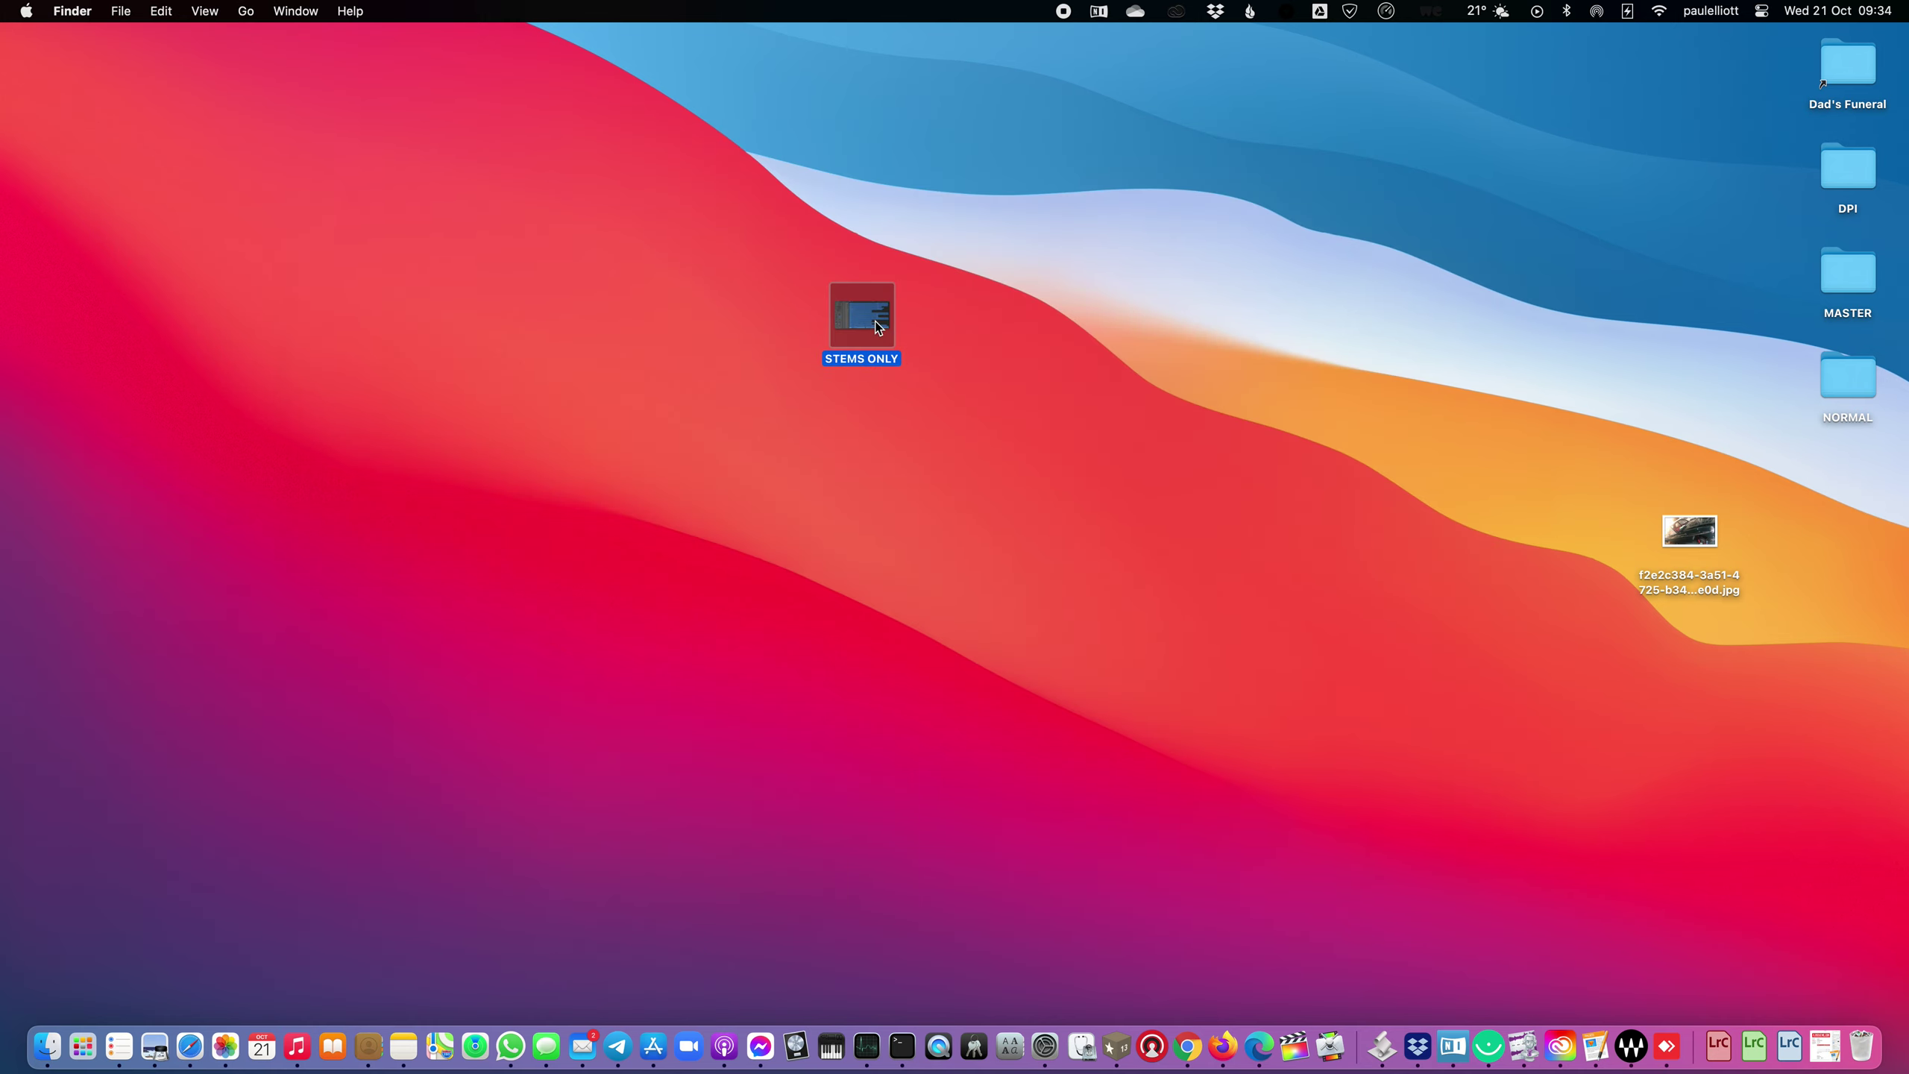
{"action": "mouse_move", "coordinate": [876, 324]}
{"action": "left_mouse_down"}
{"action": "mouse_move", "coordinate": [981, 243]}
{"action": "mouse_move", "coordinate": [823, 358]}
{"action": "mouse_move", "coordinate": [887, 335]}
{"action": "left_mouse_up"}
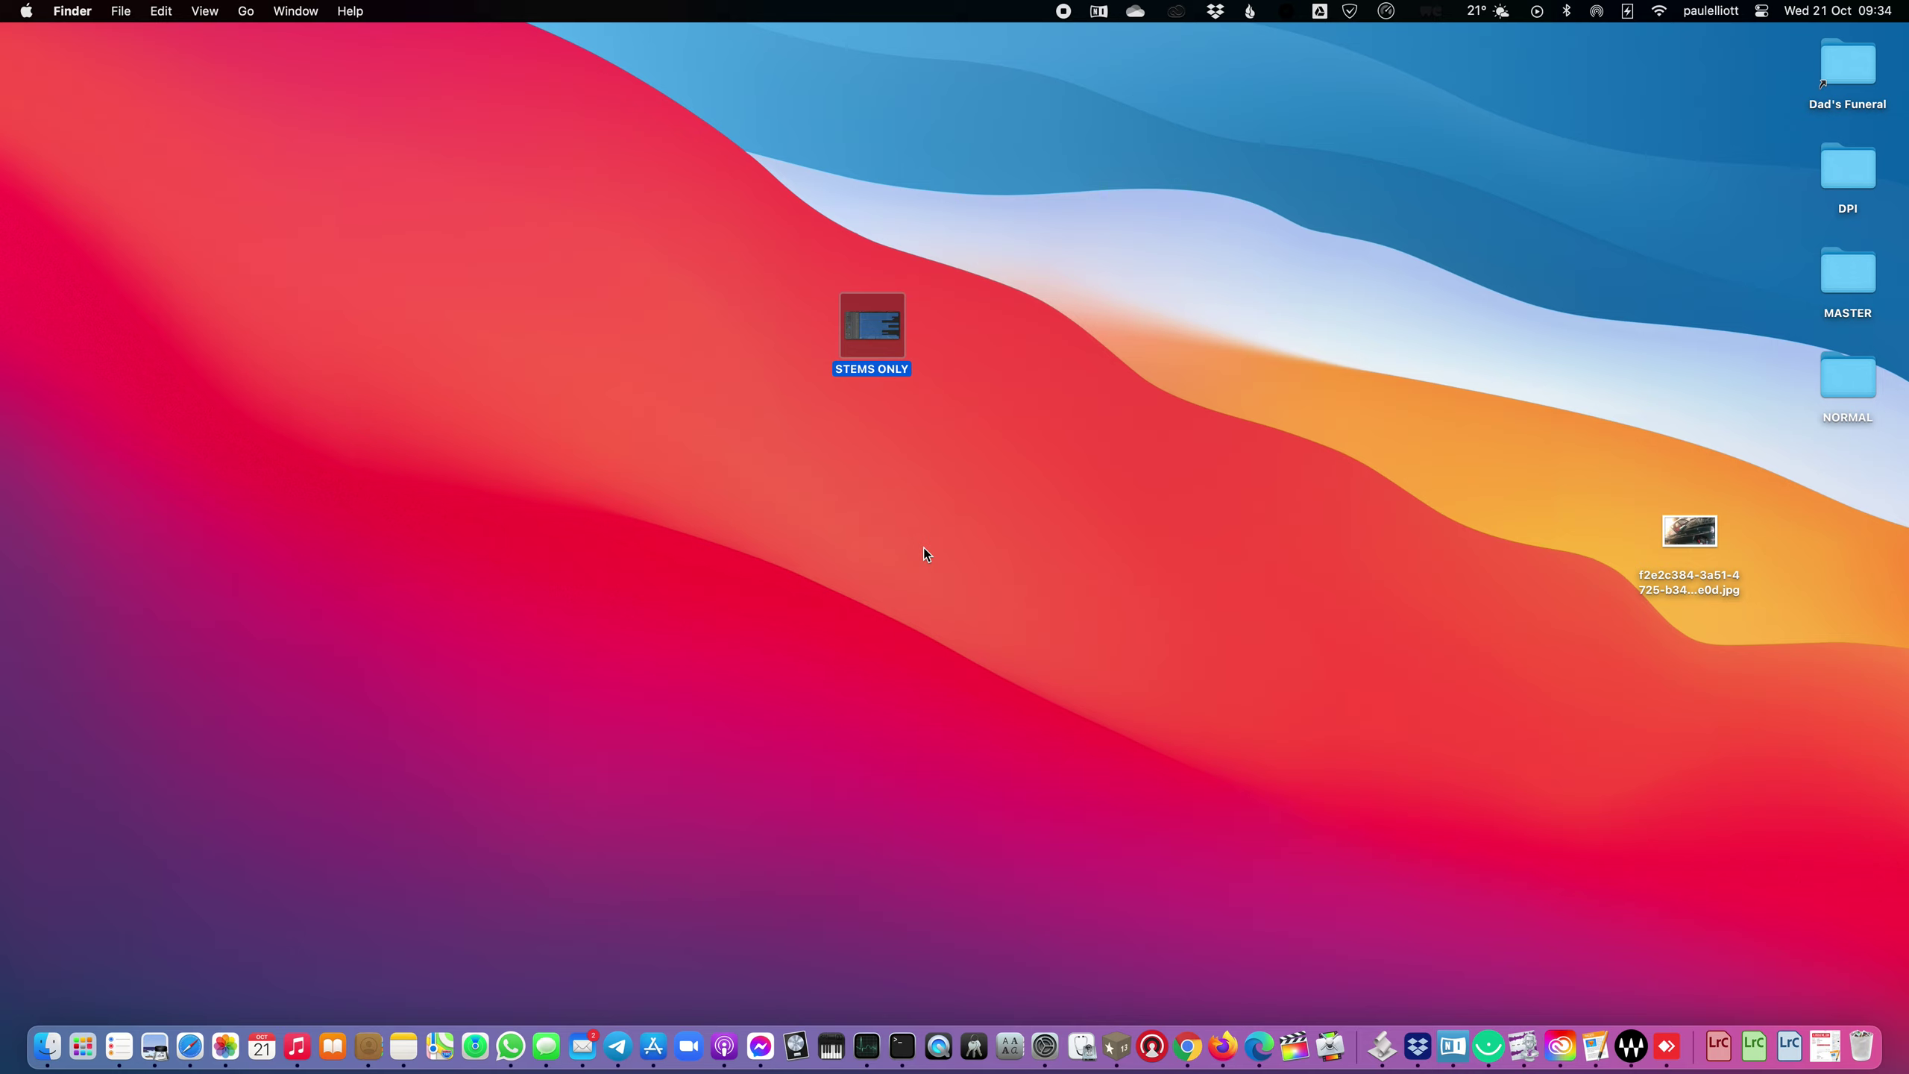
{"action": "key", "text": "super+i"}
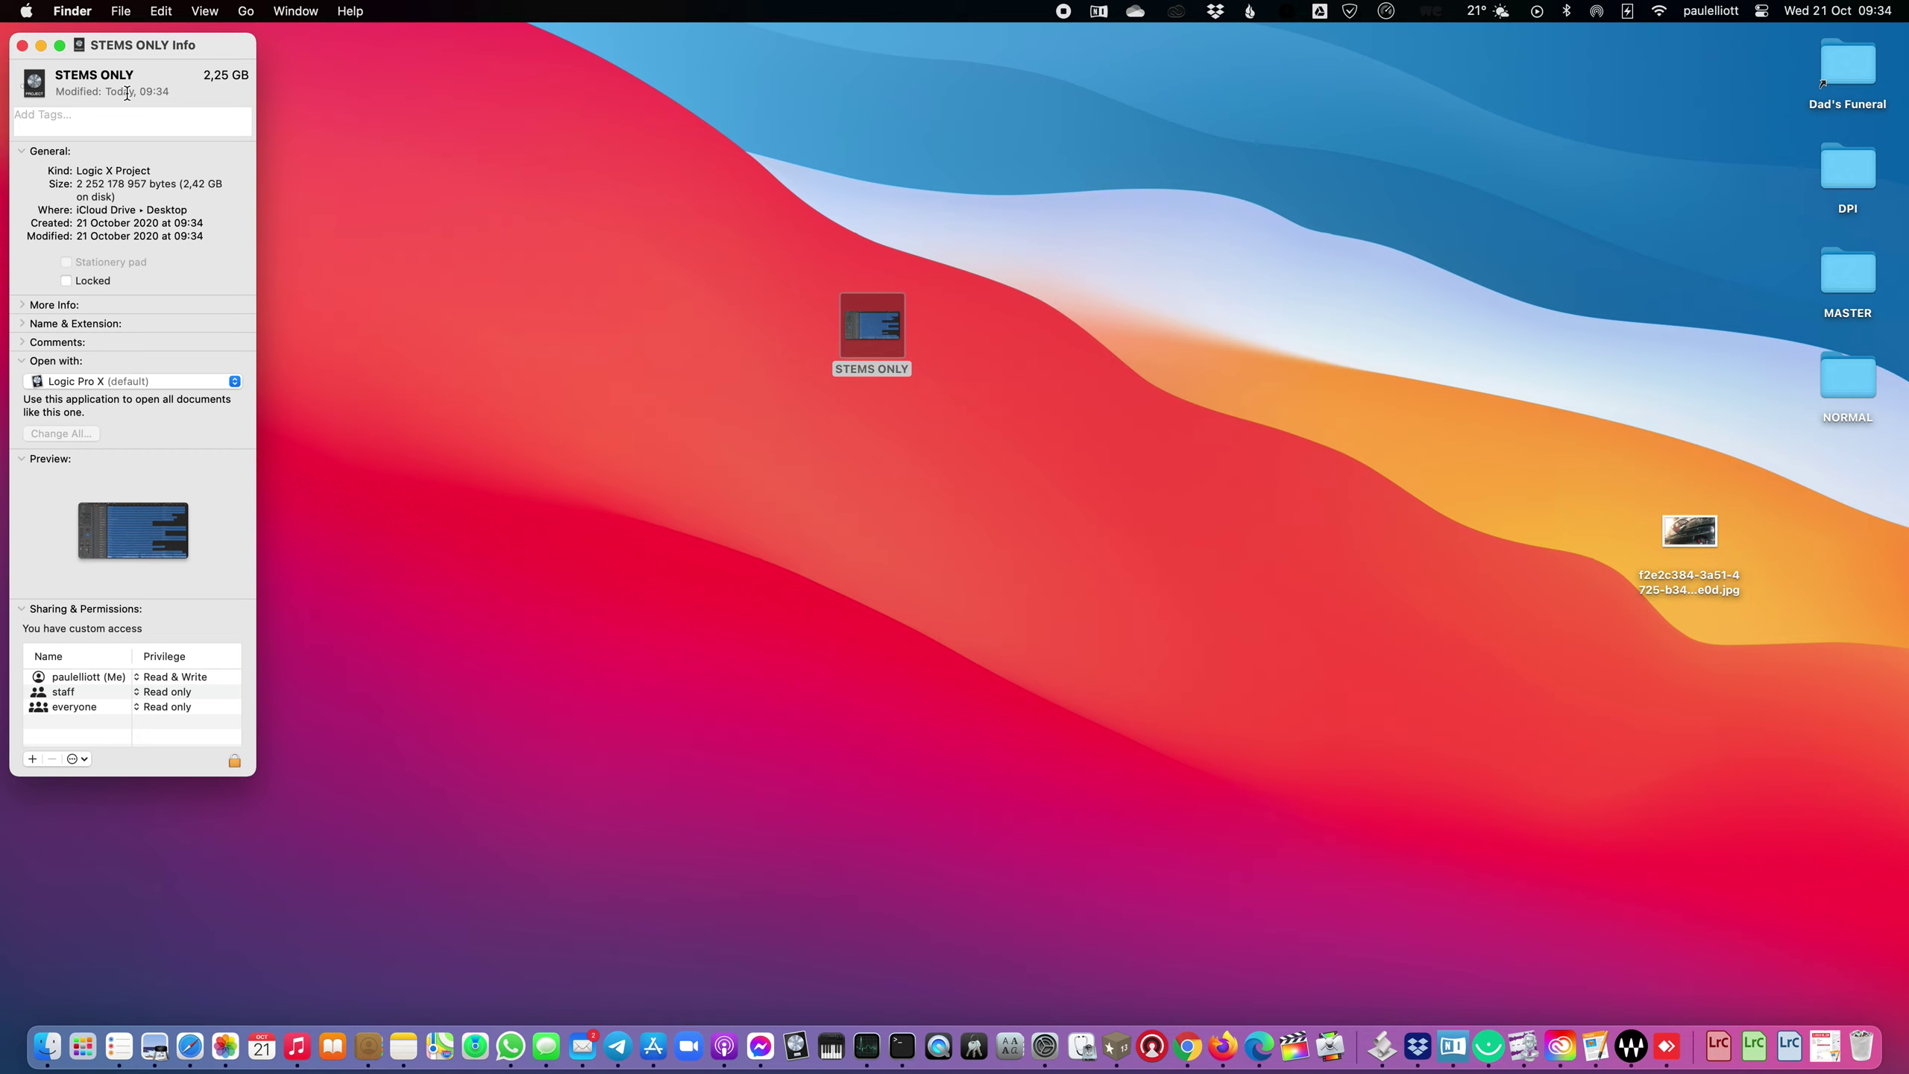
{"action": "left_click", "coordinate": [24, 46]}
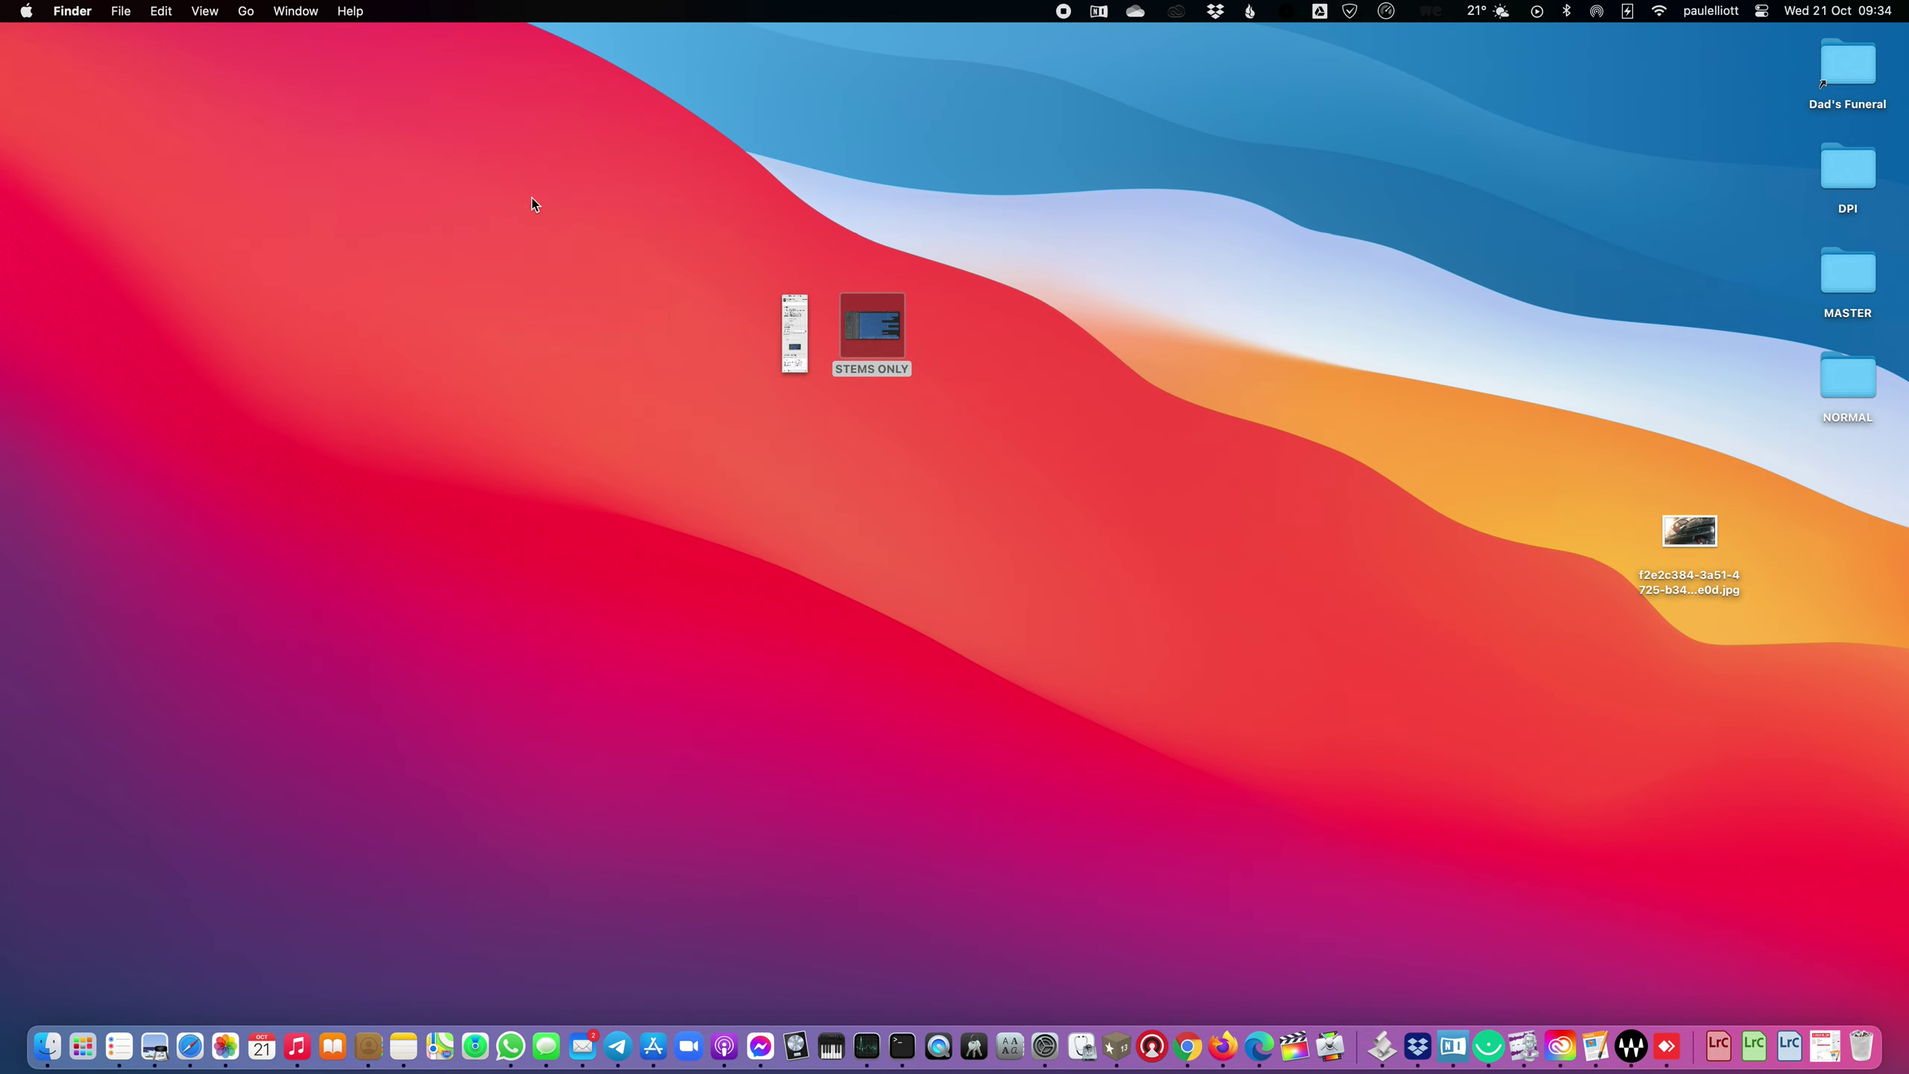
Open the STEMS ONLY project in Logic Pro X and play it from about bar 45
{"action": "double_click", "coordinate": [874, 327]}
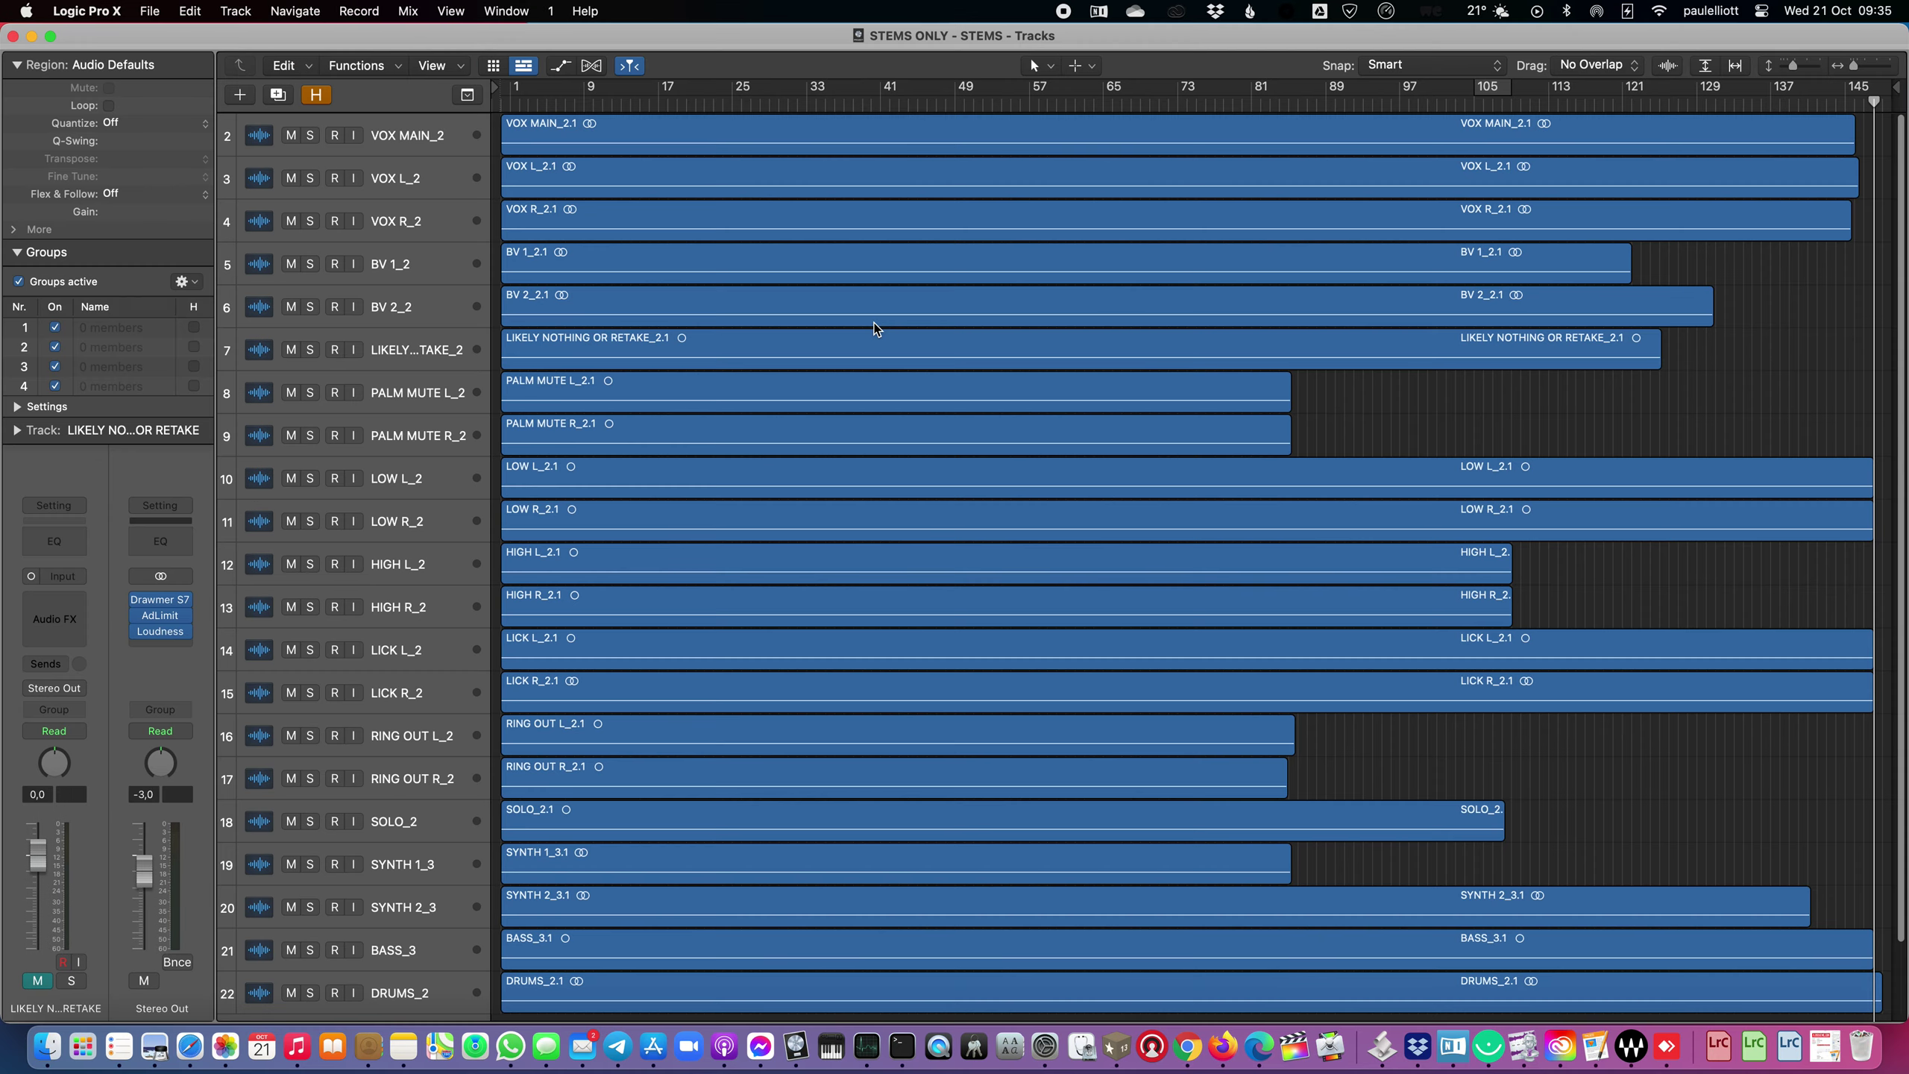
{"action": "left_click", "coordinate": [931, 101]}
{"action": "key", "text": "space"}
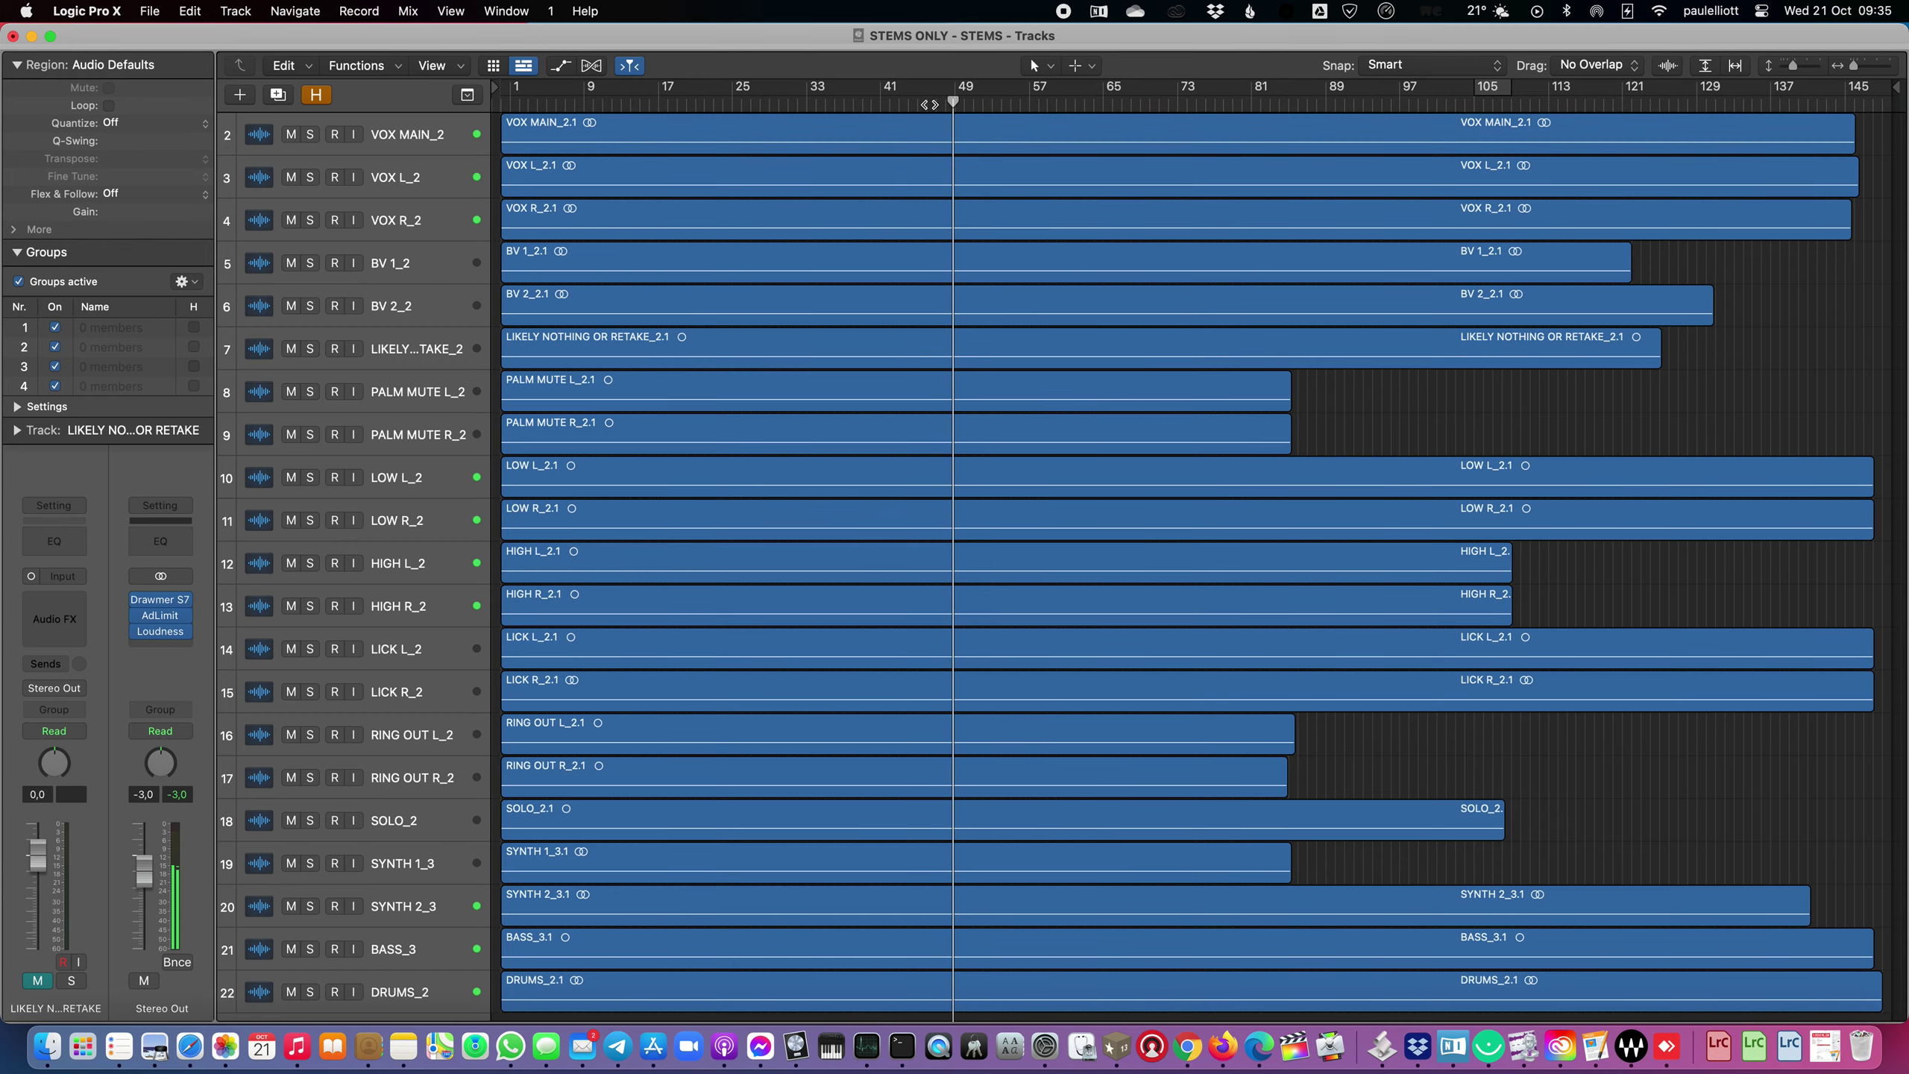
Show the mixer of the STEMS ONLY project and look over its channel strips for plug-ins, sends and routing
{"action": "key", "text": "x"}
{"action": "scroll", "coordinate": [1070, 769], "scroll_direction": "right", "scroll_amount": 5}
{"action": "scroll", "coordinate": [1070, 769], "scroll_direction": "left", "scroll_amount": 5}
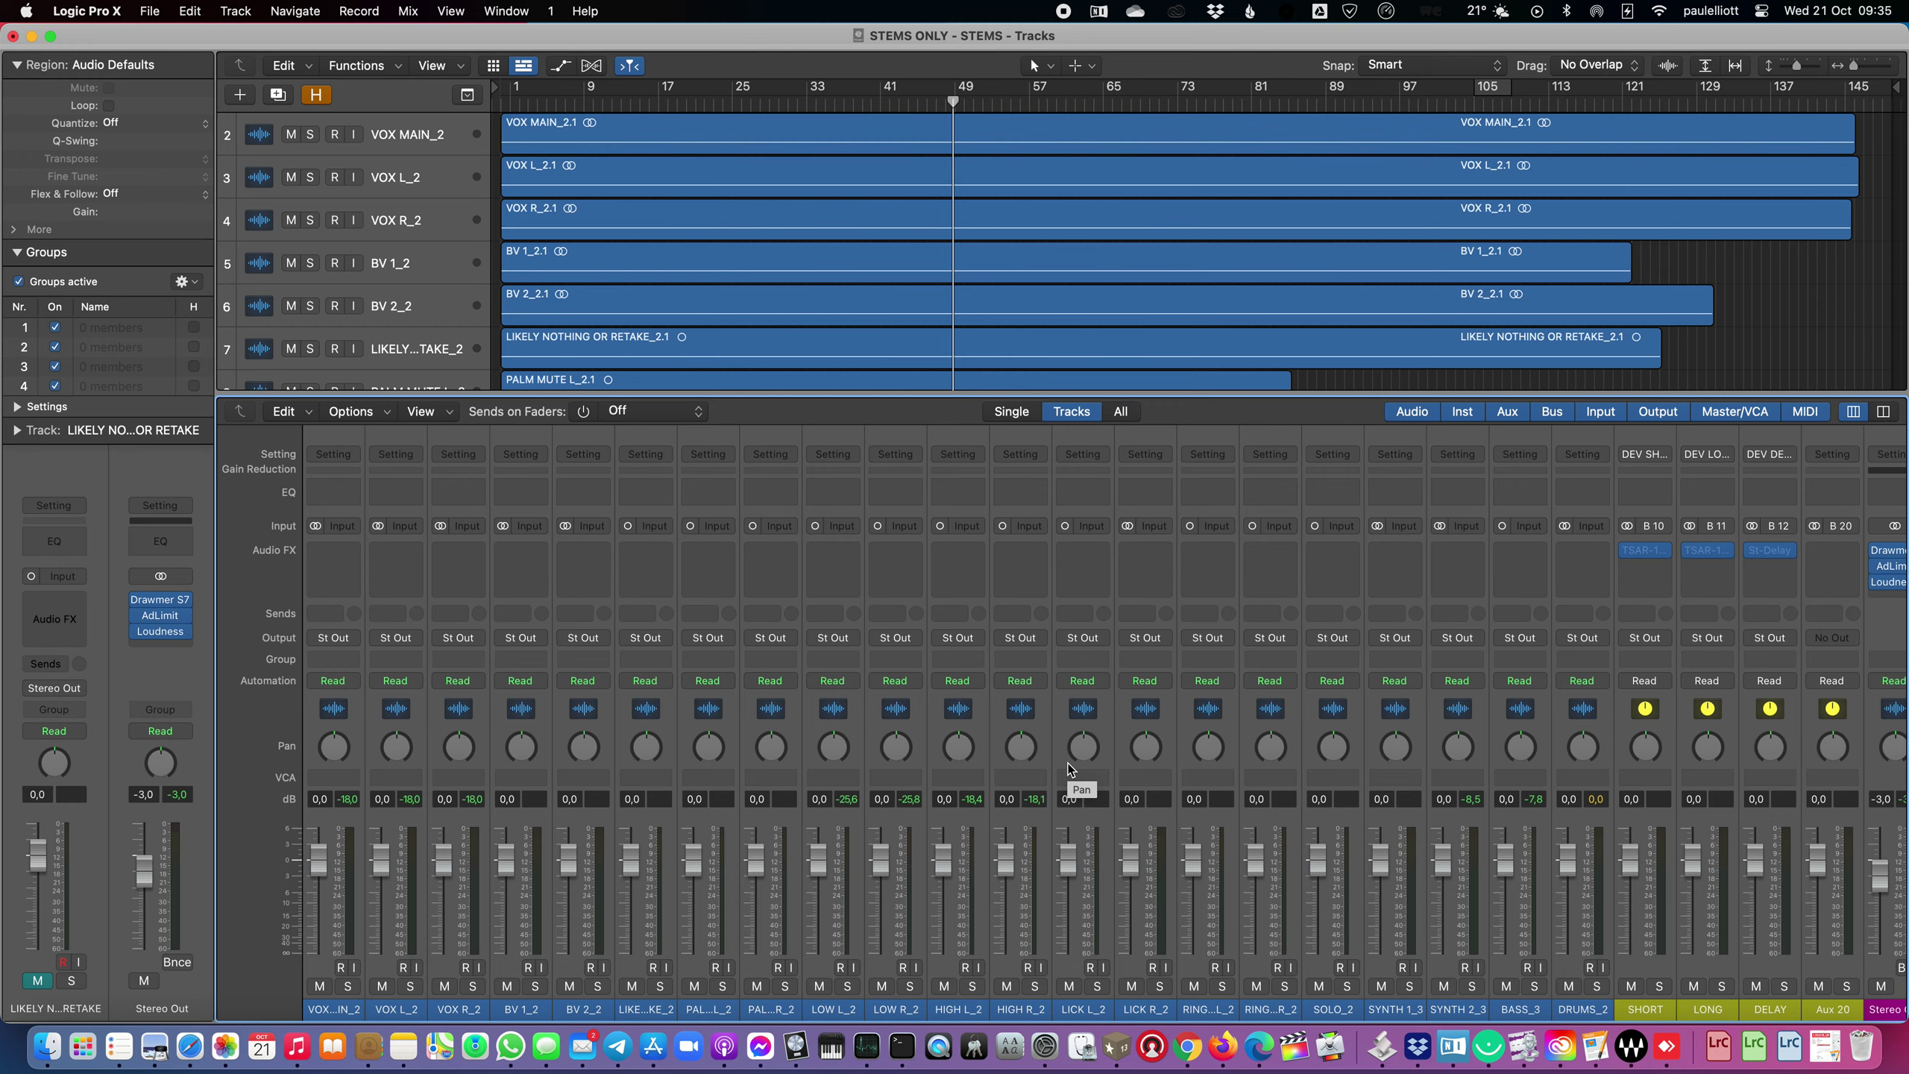
{"action": "scroll", "coordinate": [918, 152], "scroll_direction": "down", "scroll_amount": 5}
{"action": "scroll", "coordinate": [919, 153], "scroll_direction": "up", "scroll_amount": 5}
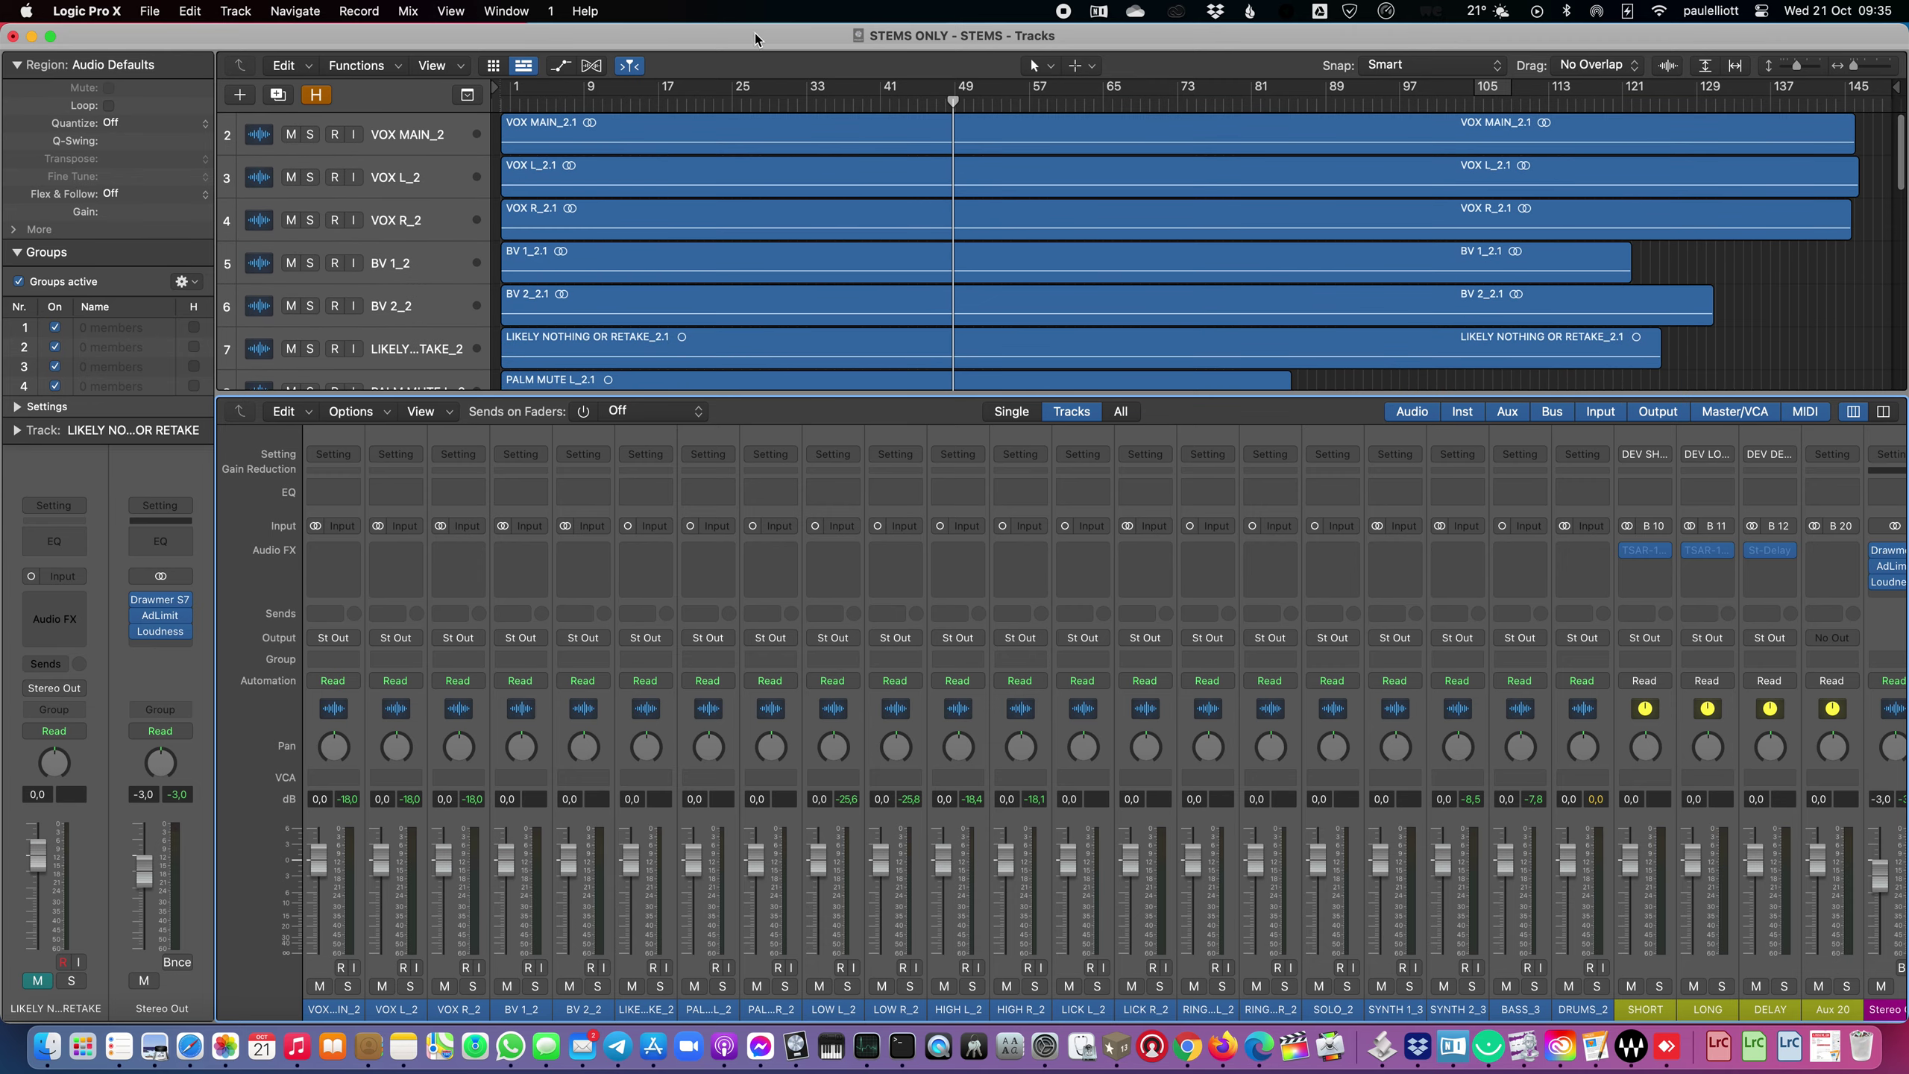